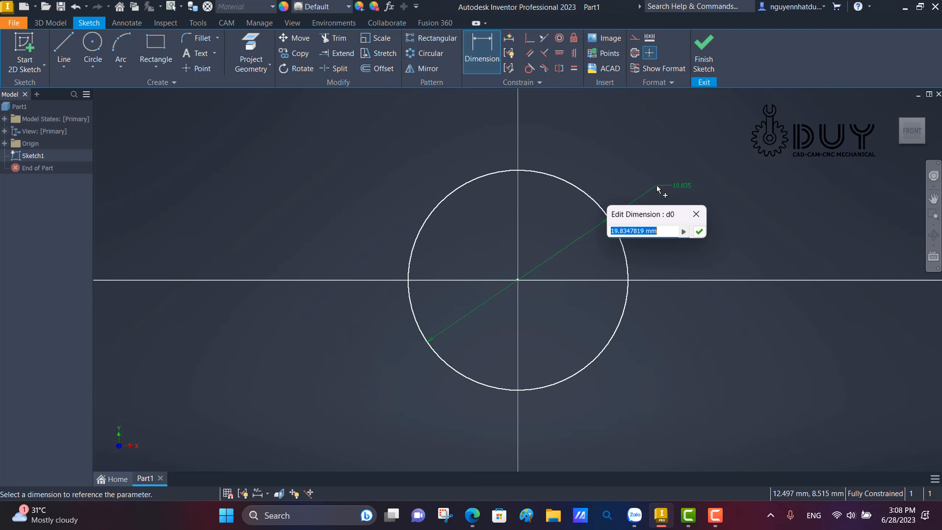
- Set the sketched circle's diameter dimension to 750 mm
{"action": "type", "text": "750.0/2"}
{"action": "key", "text": "Return"}
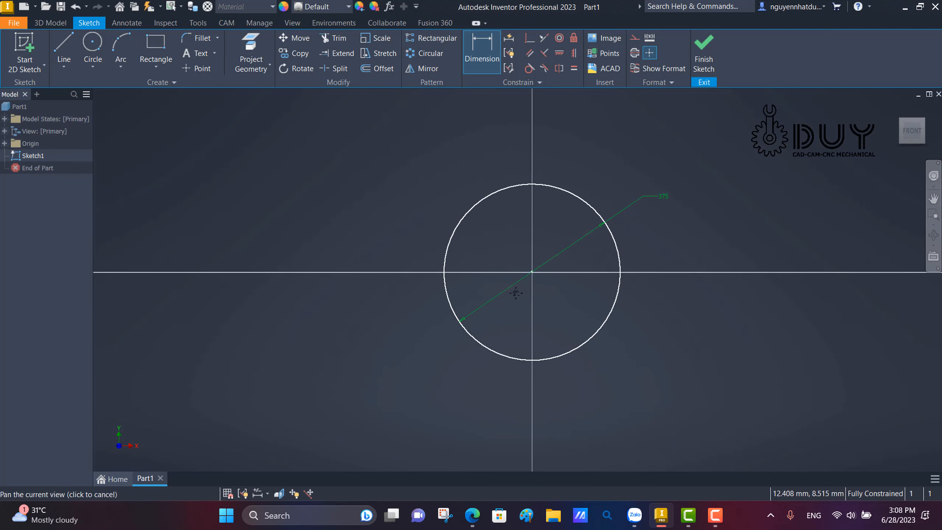
{"action": "left_click", "coordinate": [616, 232]}
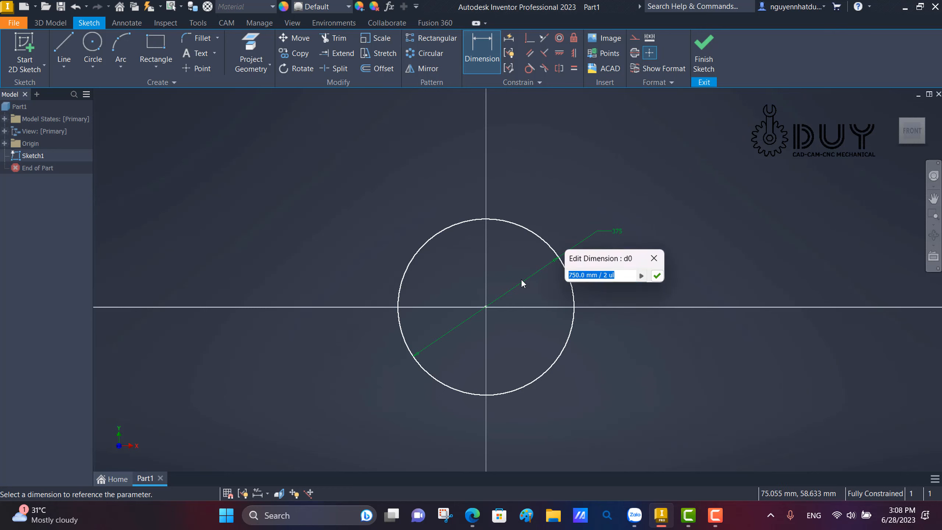
{"action": "type", "text": "750"}
{"action": "key", "text": "Return"}
{"action": "key", "text": "Escape"}
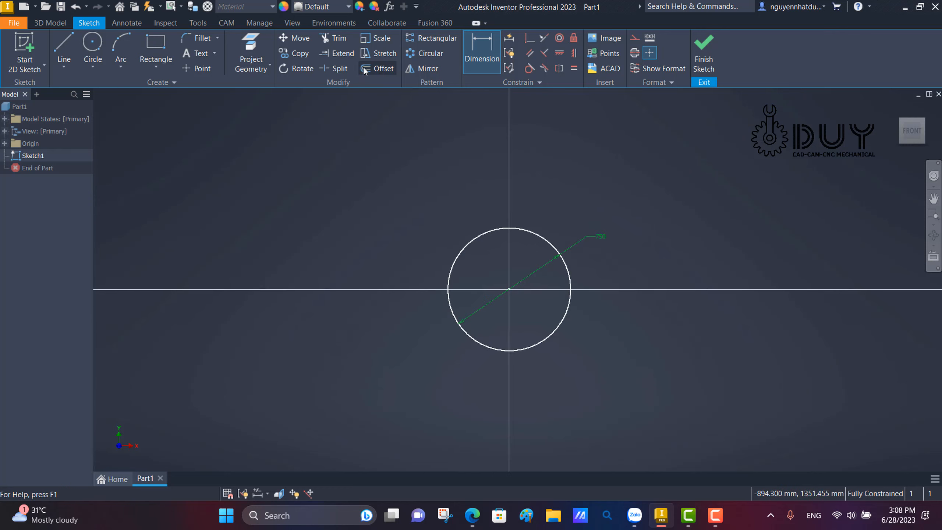
- Offset the circle outward and dimension the new outer circle's diameter as 945.5 mm
{"action": "key", "text": "o"}
{"action": "left_click", "coordinate": [529, 230]}
{"action": "left_click", "coordinate": [545, 191]}
{"action": "right_click", "coordinate": [583, 159]}
{"action": "left_click", "coordinate": [551, 174]}
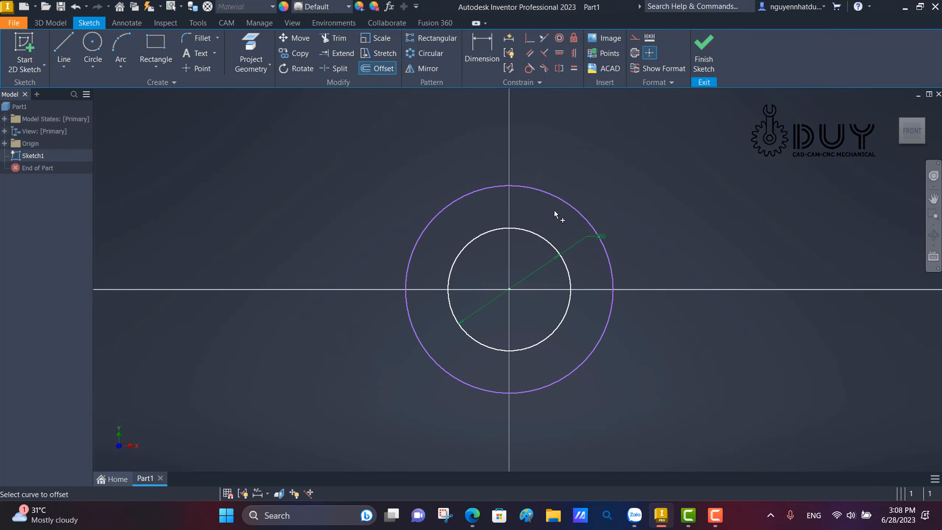
{"action": "left_click", "coordinate": [562, 202]}
{"action": "left_click", "coordinate": [606, 178]}
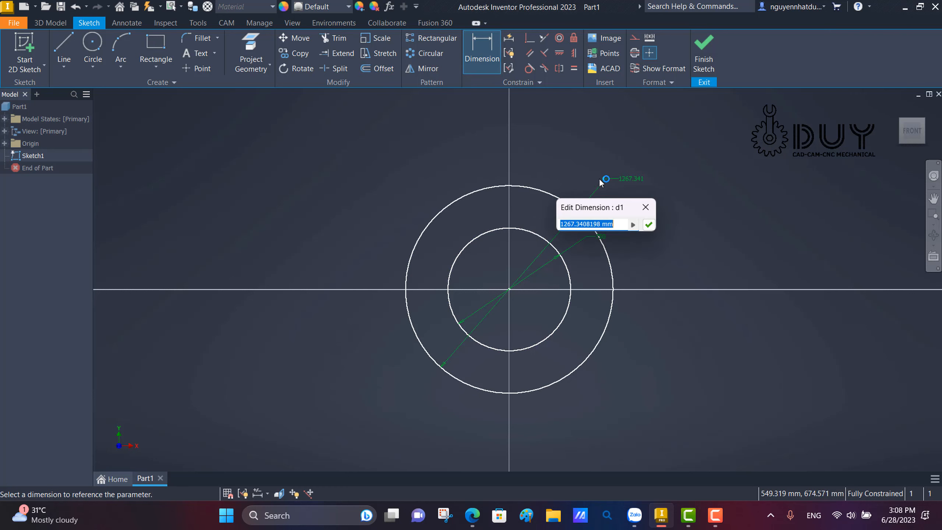
{"action": "type", "text": "945.5"}
{"action": "key", "text": "Return"}
- Extrude the ring-shaped profile between the two circles into a solid
{"action": "key", "text": "e"}
{"action": "key", "text": "Return"}
- Start a sketch on the ring's front face and project its inner circular edge
{"action": "right_click", "coordinate": [281, 192]}
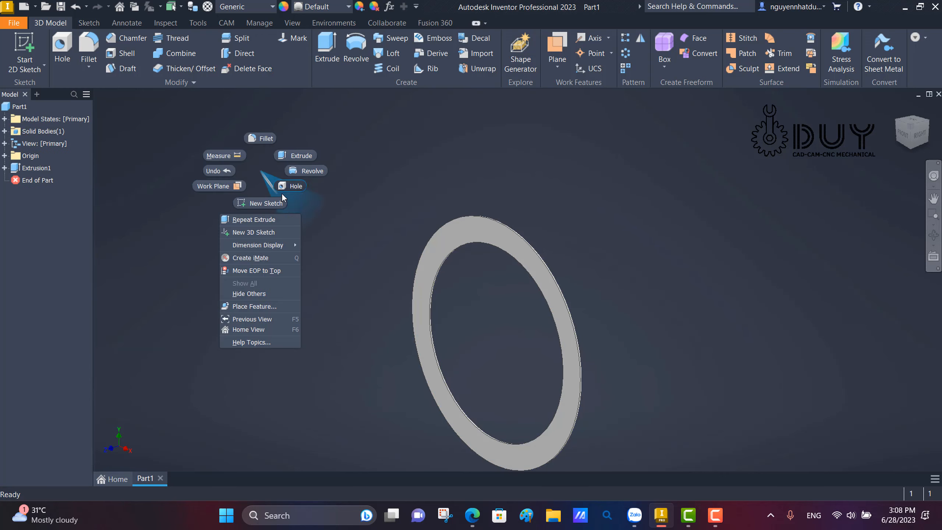
{"action": "left_click", "coordinate": [295, 187]}
{"action": "left_click", "coordinate": [466, 239]}
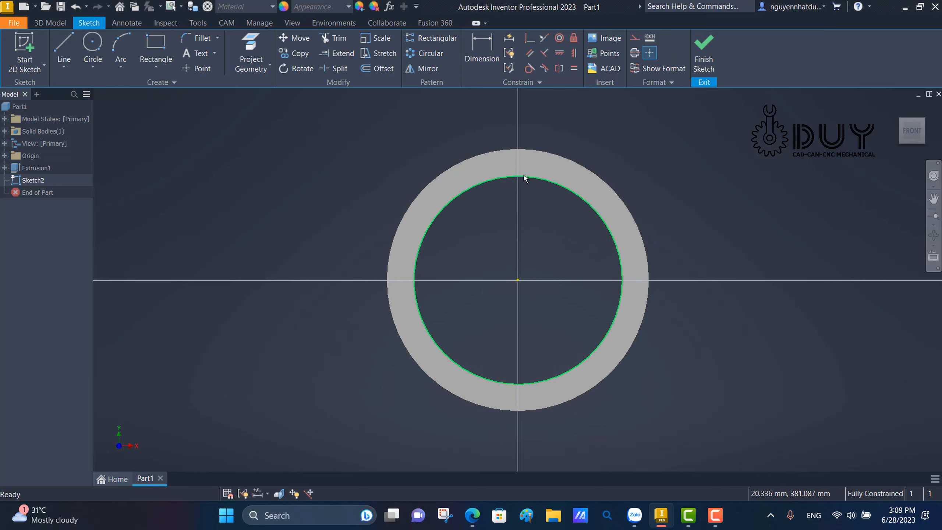
{"action": "right_click", "coordinate": [404, 129]}
{"action": "left_click", "coordinate": [440, 133]}
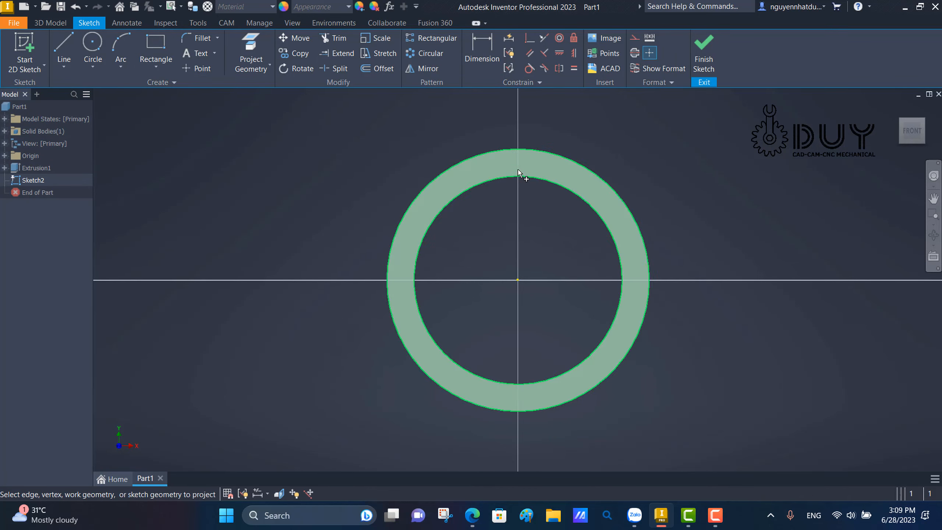
{"action": "left_click", "coordinate": [513, 178]}
- Draw a two-point center rectangle about 43 by 92 mm, centred on the uppermost point of the projected inner circle
{"action": "left_click", "coordinate": [155, 66]}
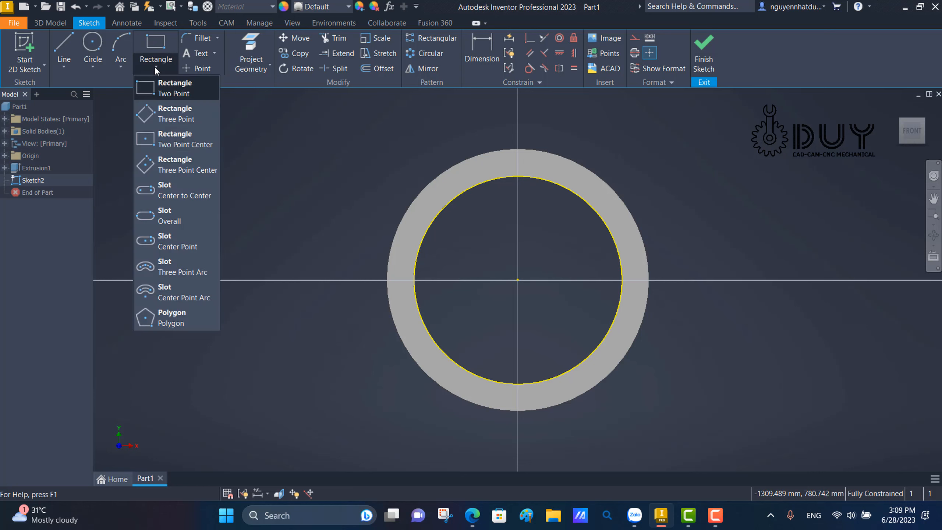
{"action": "left_click", "coordinate": [158, 142]}
{"action": "scroll", "coordinate": [499, 185], "scroll_direction": "up", "scroll_amount": 5}
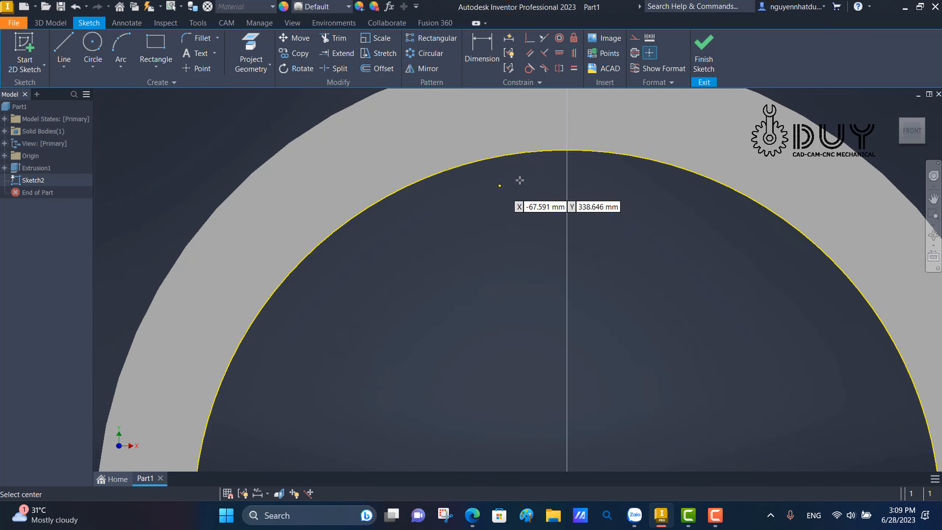
{"action": "left_click", "coordinate": [566, 150]}
{"action": "left_click", "coordinate": [588, 104]}
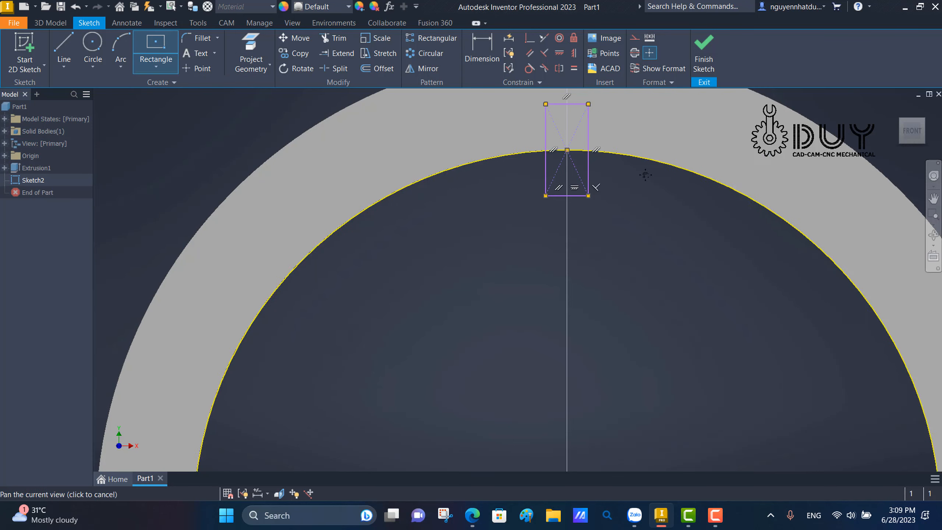
{"action": "mouse_move", "coordinate": [630, 114]}
{"action": "middle_mouse_down"}
{"action": "mouse_move", "coordinate": [612, 176]}
{"action": "mouse_move", "coordinate": [542, 219]}
{"action": "middle_mouse_up"}
{"action": "scroll", "coordinate": [477, 217], "scroll_direction": "up", "scroll_amount": 6}
{"action": "scroll", "coordinate": [325, 143], "scroll_direction": "down", "scroll_amount": 5}
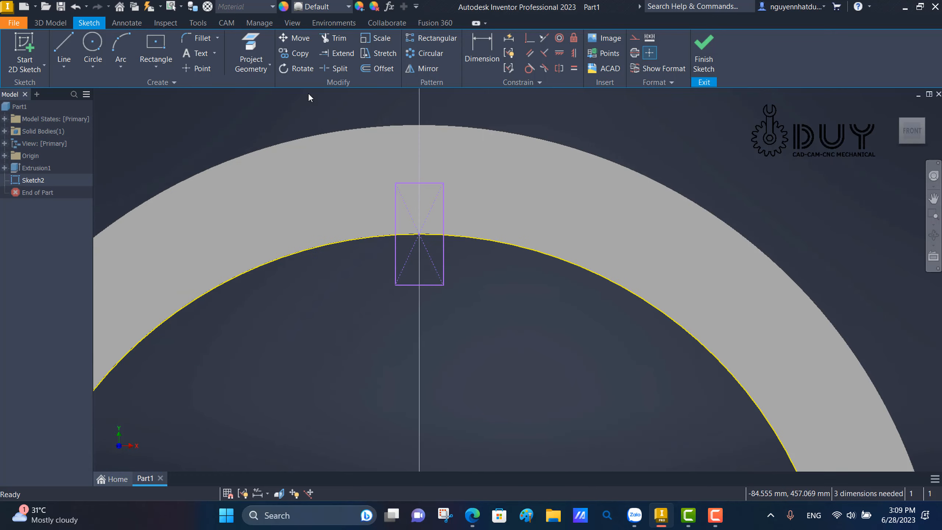
{"action": "middle_click_drag", "start_coordinate": [307, 93], "coordinate": [285, 149]}
{"action": "key", "text": "Escape"}
- Dimension the rectangle's width as 3.2 mm
{"action": "right_click", "coordinate": [285, 154]}
{"action": "left_click", "coordinate": [313, 181]}
{"action": "left_click", "coordinate": [388, 252]}
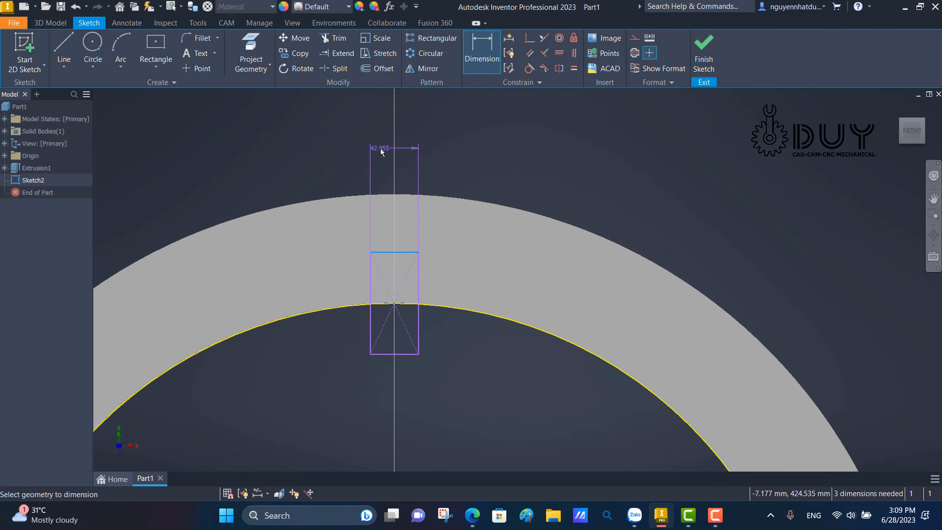
{"action": "left_click", "coordinate": [379, 147]}
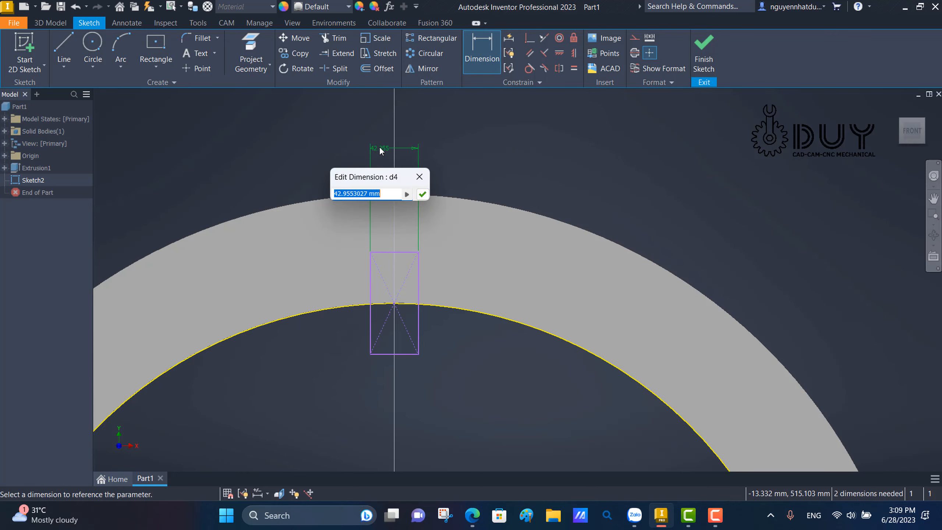
{"action": "type", "text": "3.2"}
{"action": "key", "text": "Return"}
- Try dimensioning the rectangle's full height as 25.4*2 mm
{"action": "scroll", "coordinate": [424, 289], "scroll_direction": "up", "scroll_amount": 2}
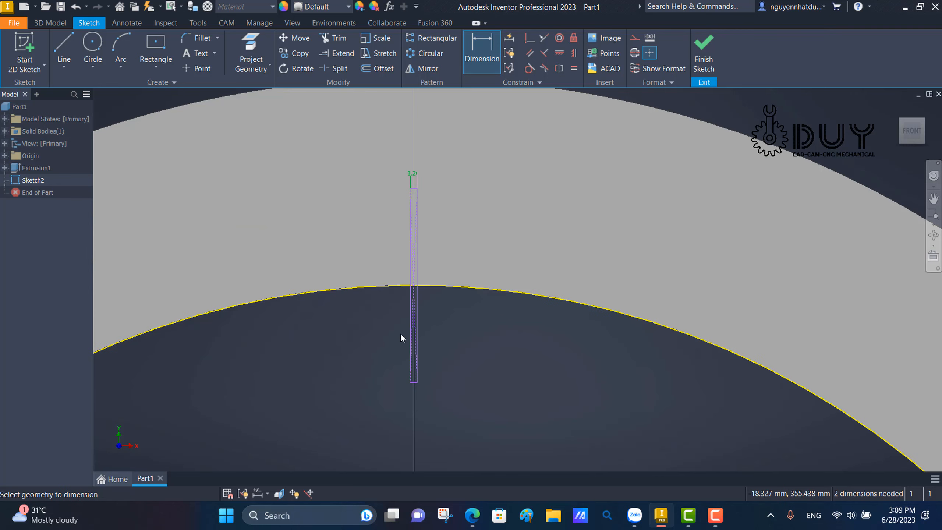
{"action": "left_click", "coordinate": [421, 341]}
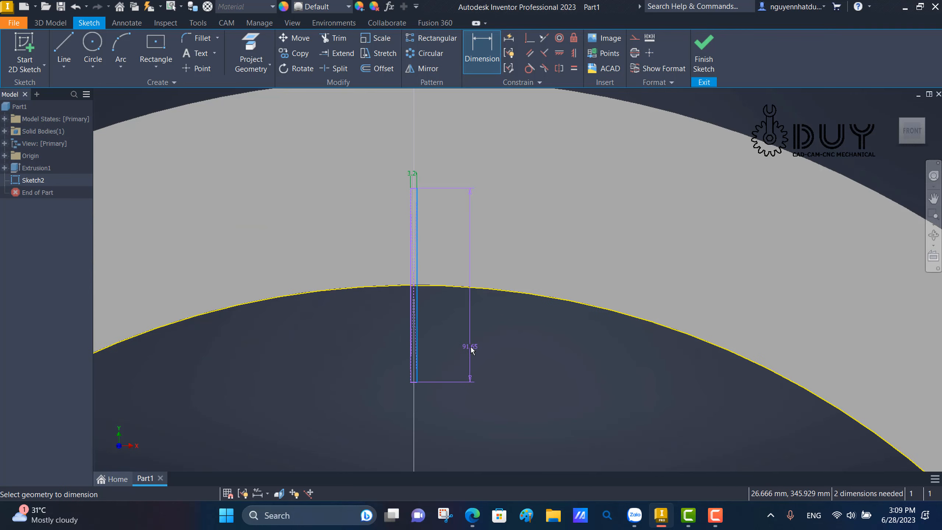
{"action": "left_click", "coordinate": [471, 348]}
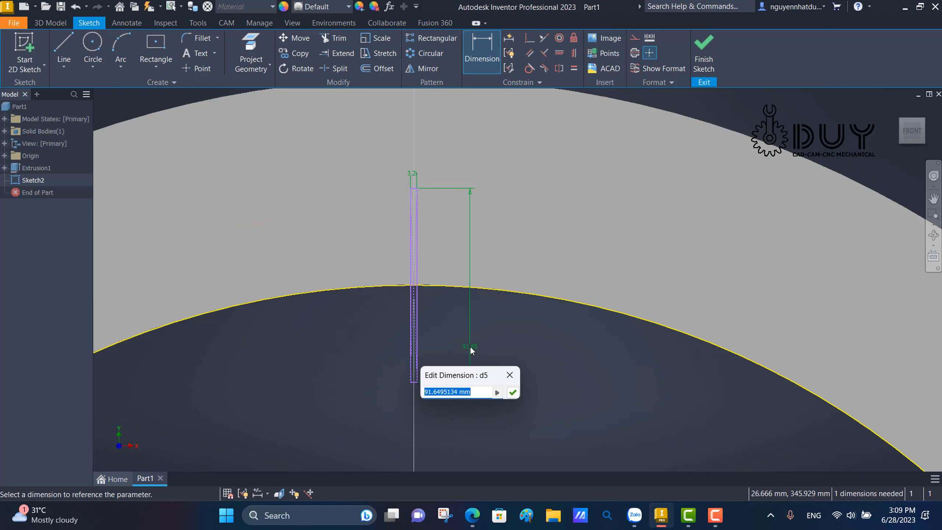
{"action": "type", "text": "25.4*2"}
{"action": "key", "text": "Return"}
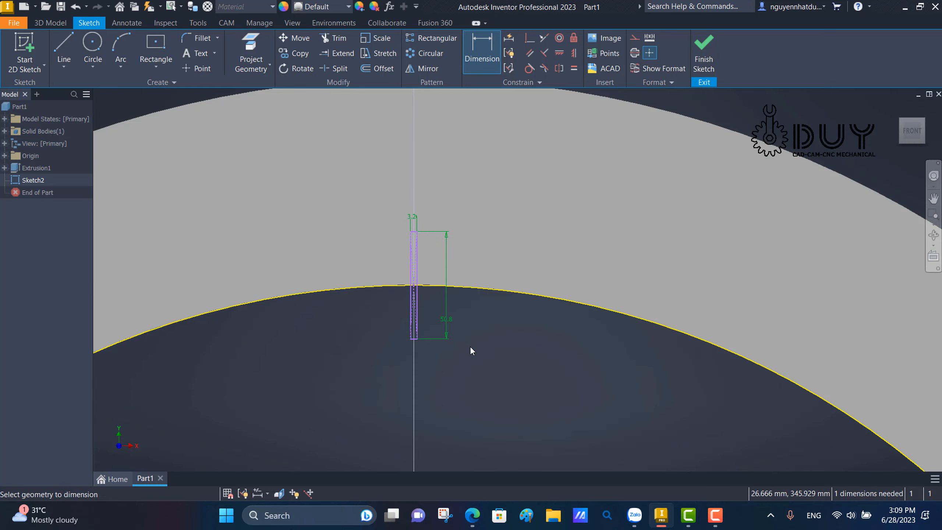
{"action": "scroll", "coordinate": [467, 326], "scroll_direction": "up", "scroll_amount": 4}
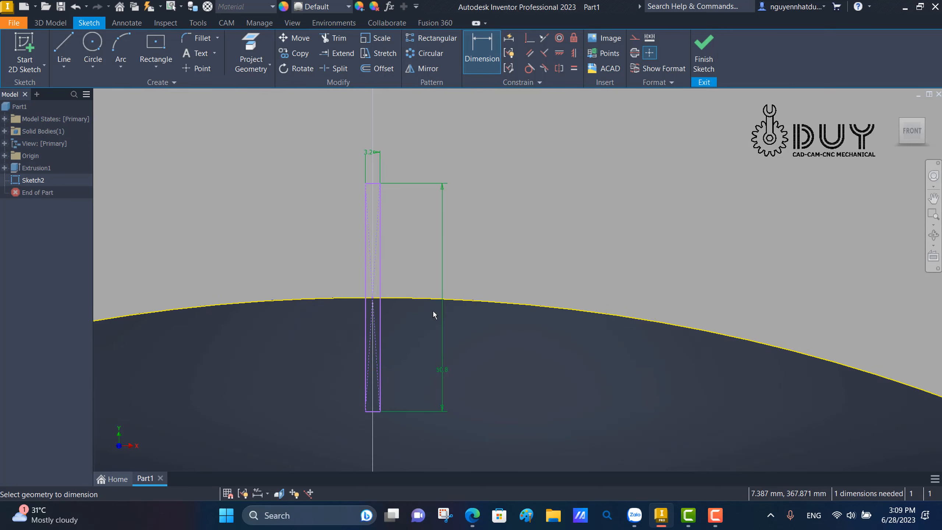
{"action": "key", "text": "ctrl+z"}
{"action": "scroll", "coordinate": [450, 330], "scroll_direction": "down", "scroll_amount": 3}
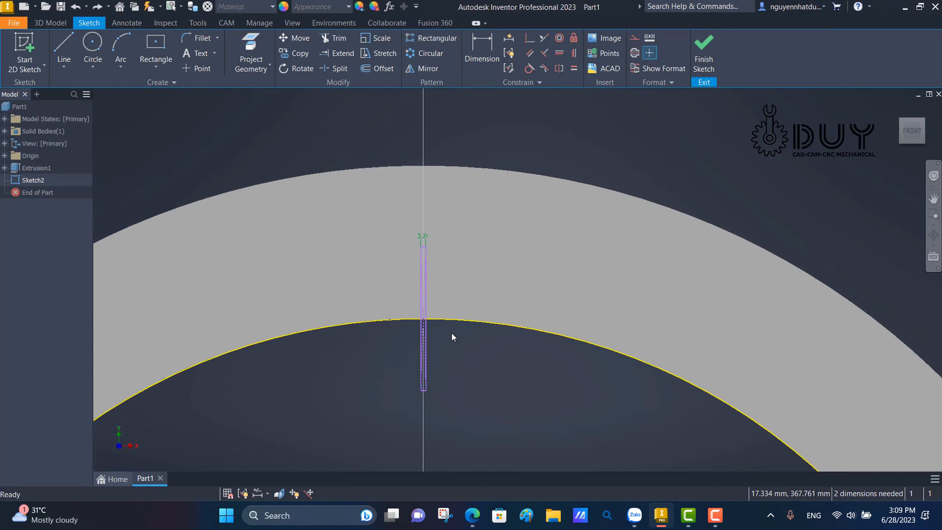
- Dimension the distance from the rectangle's center point to its upper edge as 25.4 mm
{"action": "right_click", "coordinate": [468, 375]}
{"action": "left_click", "coordinate": [448, 391]}
{"action": "scroll", "coordinate": [426, 337], "scroll_direction": "up", "scroll_amount": 3}
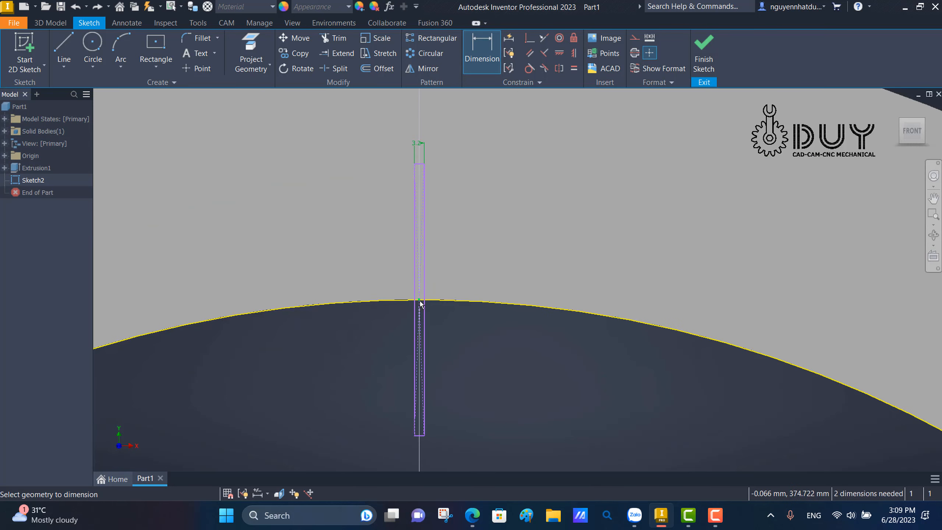
{"action": "left_click", "coordinate": [420, 163]}
{"action": "left_click", "coordinate": [493, 240]}
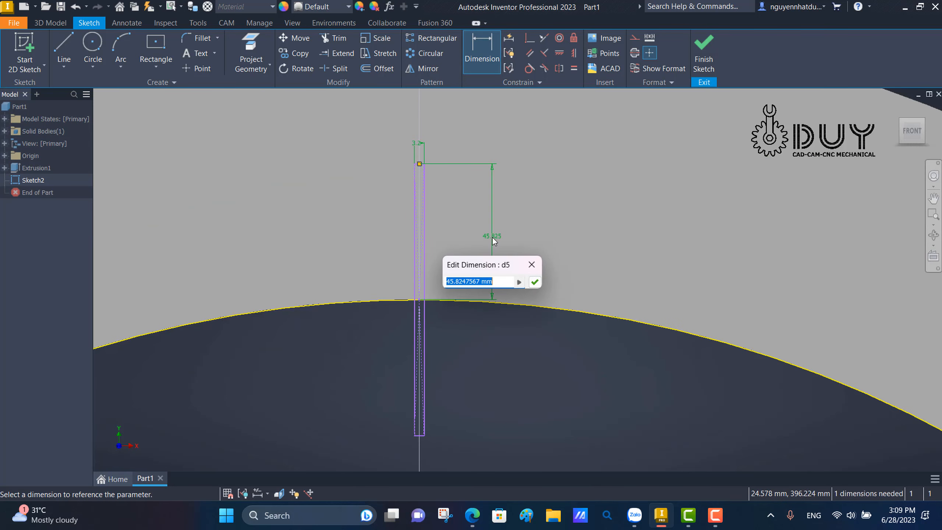
{"action": "type", "text": "25.4"}
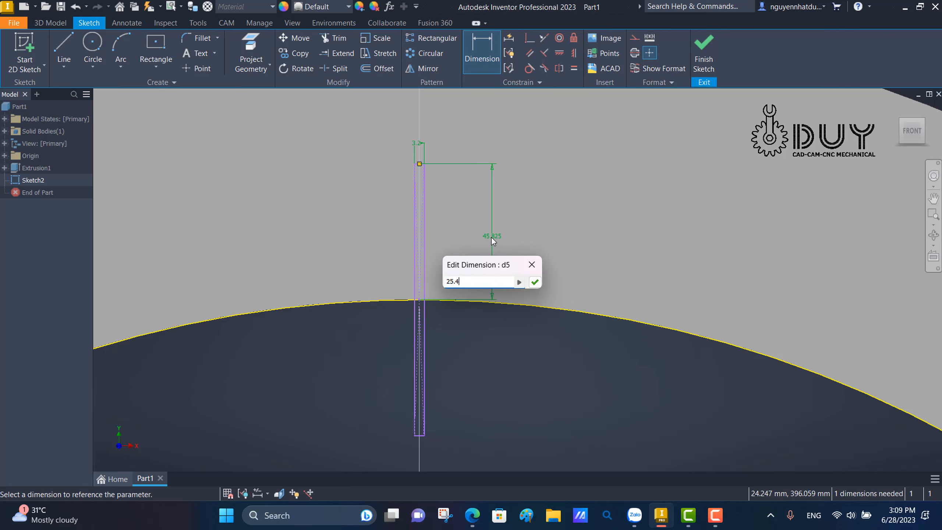
{"action": "key", "text": "Return"}
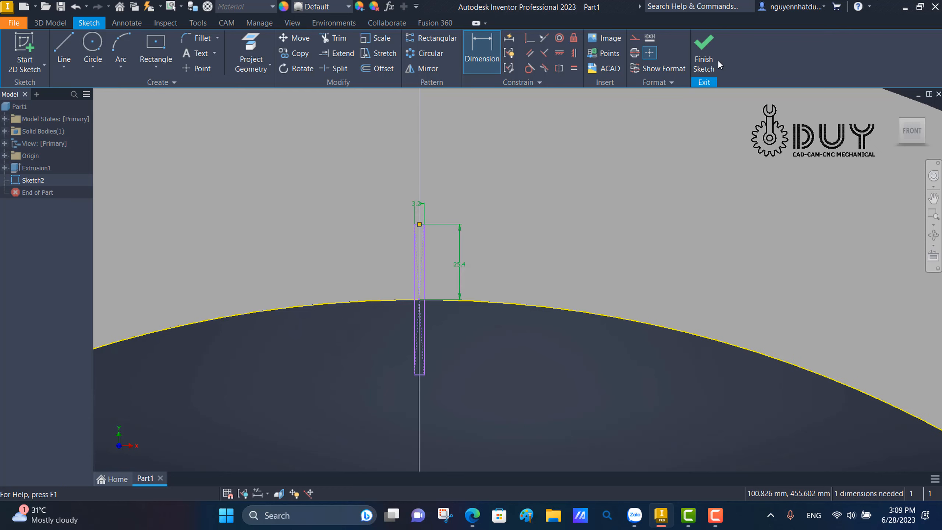
- Finish the sketch and extrude both rectangle profiles in the flipped direction as a through-all cut into the ring
{"action": "key", "text": "F6"}
{"action": "right_click", "coordinate": [314, 192]}
{"action": "left_click", "coordinate": [349, 177]}
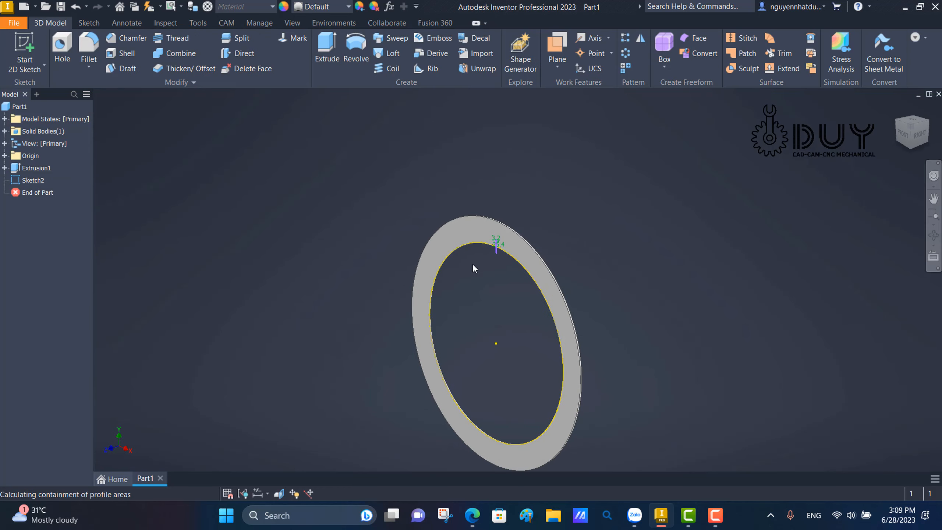
{"action": "scroll", "coordinate": [510, 253], "scroll_direction": "up", "scroll_amount": 5}
{"action": "left_click", "coordinate": [404, 196]}
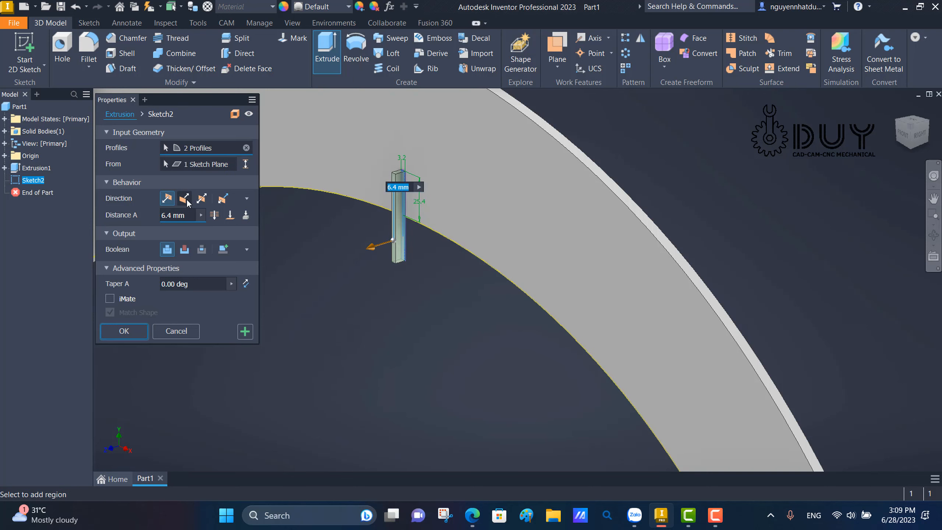
{"action": "left_click", "coordinate": [184, 198]}
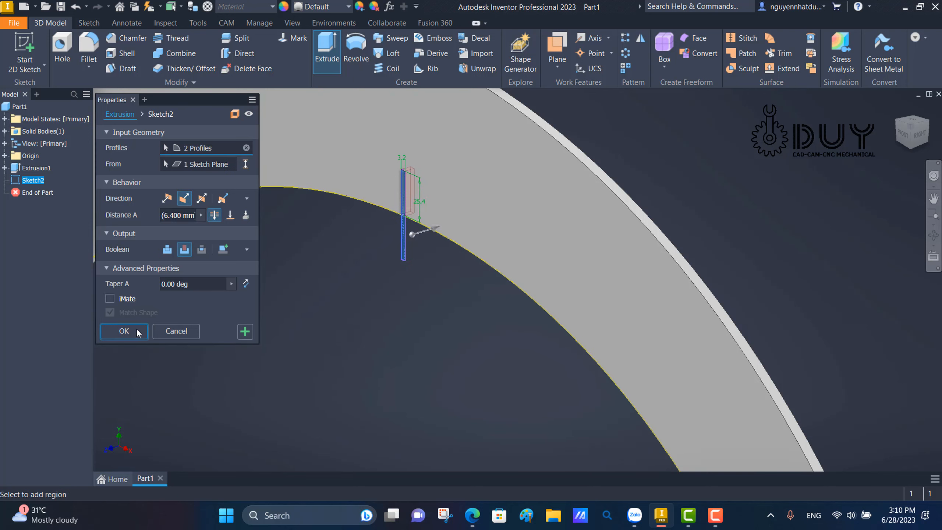
{"action": "left_click", "coordinate": [124, 330]}
- Create a circular pattern of the slot cut around the ring's central axis with 20 occurrences over 360 deg
{"action": "scroll", "coordinate": [341, 282], "scroll_direction": "up", "scroll_amount": 6}
{"action": "left_click", "coordinate": [625, 53]}
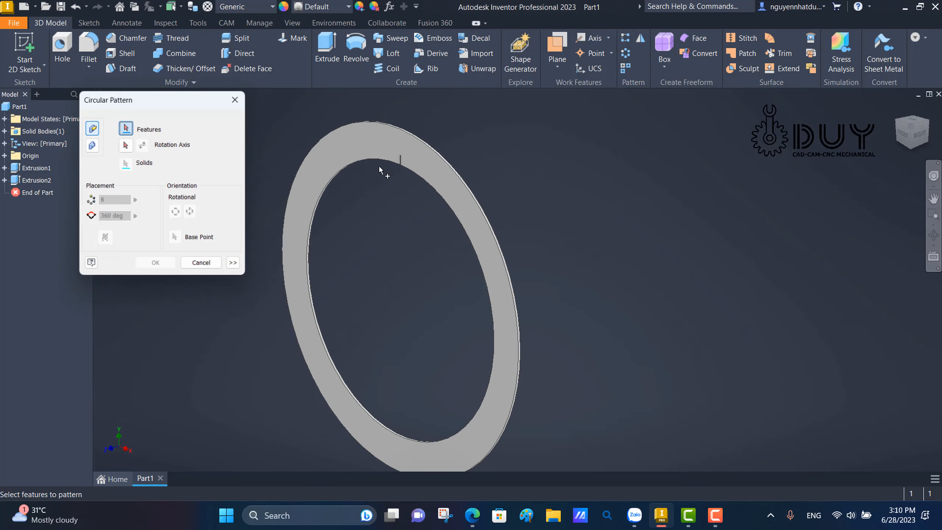
{"action": "scroll", "coordinate": [507, 120], "scroll_direction": "down", "scroll_amount": 6}
{"action": "left_click", "coordinate": [580, 110]}
{"action": "scroll", "coordinate": [535, 146], "scroll_direction": "up", "scroll_amount": 6}
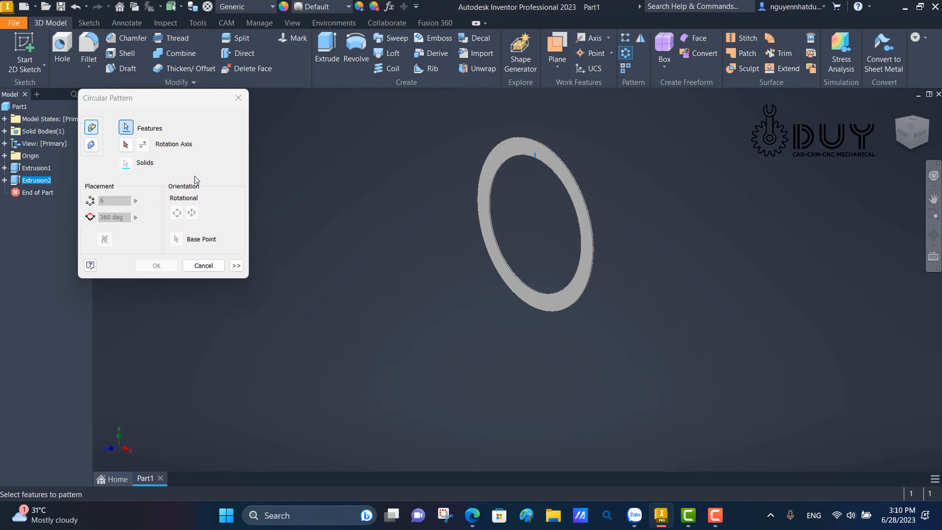
{"action": "left_click", "coordinate": [126, 145]}
{"action": "scroll", "coordinate": [468, 191], "scroll_direction": "down", "scroll_amount": 5}
{"action": "left_click", "coordinate": [288, 169]}
{"action": "scroll", "coordinate": [293, 171], "scroll_direction": "up", "scroll_amount": 6}
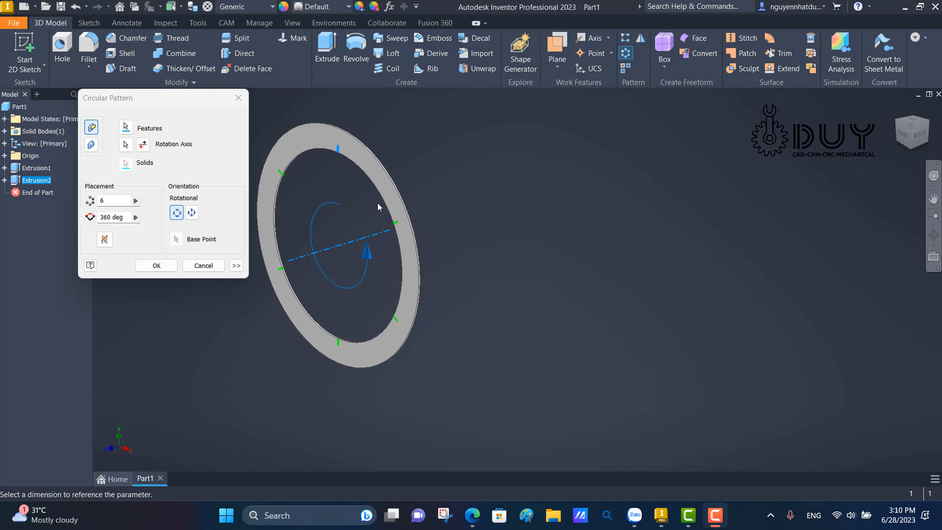
{"action": "double_click", "coordinate": [112, 201]}
{"action": "type", "text": "20"}
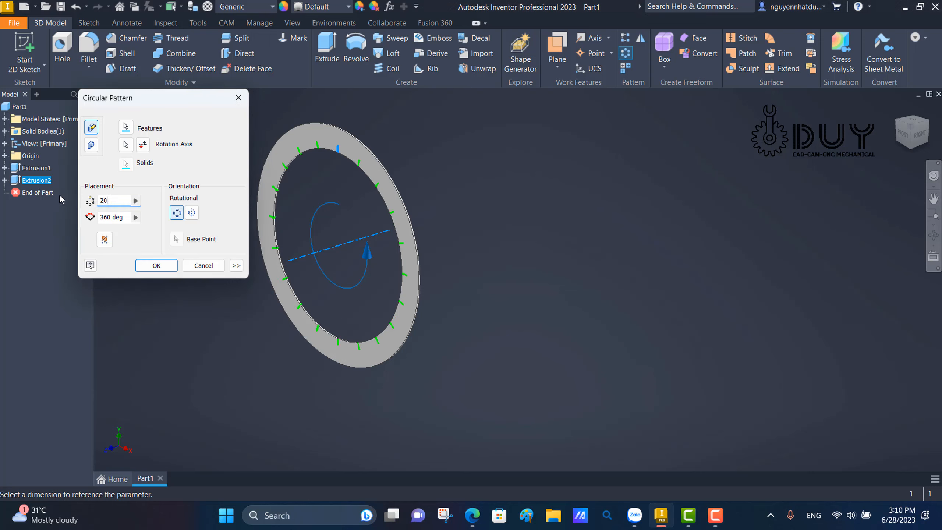
{"action": "left_click", "coordinate": [156, 266]}
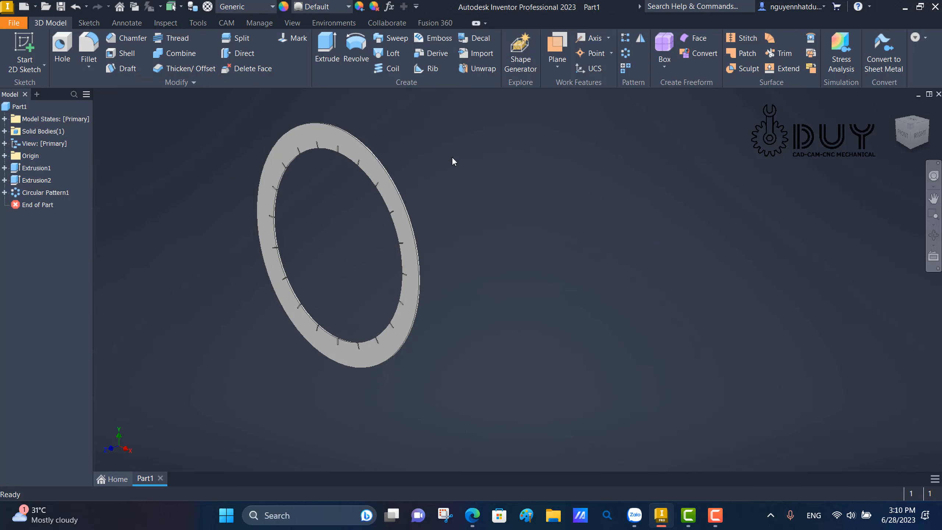
- Assign the Steel, Mild material to the part
{"action": "scroll", "coordinate": [452, 156], "scroll_direction": "up", "scroll_amount": 3}
{"action": "middle_click", "coordinate": [485, 162]}
{"action": "middle_click", "coordinate": [486, 161]}
{"action": "left_click", "coordinate": [270, 7]}
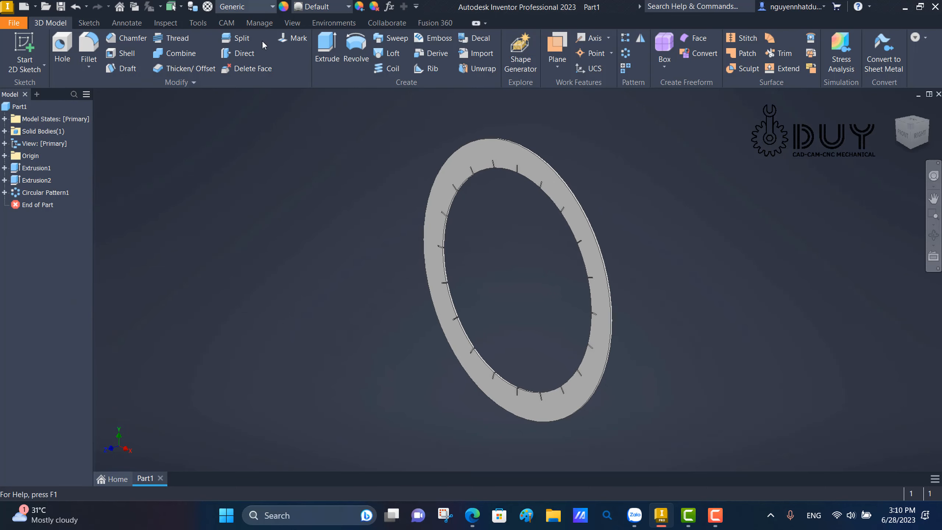
{"action": "scroll", "coordinate": [247, 222], "scroll_direction": "down", "scroll_amount": 5}
{"action": "scroll", "coordinate": [246, 240], "scroll_direction": "down", "scroll_amount": 5}
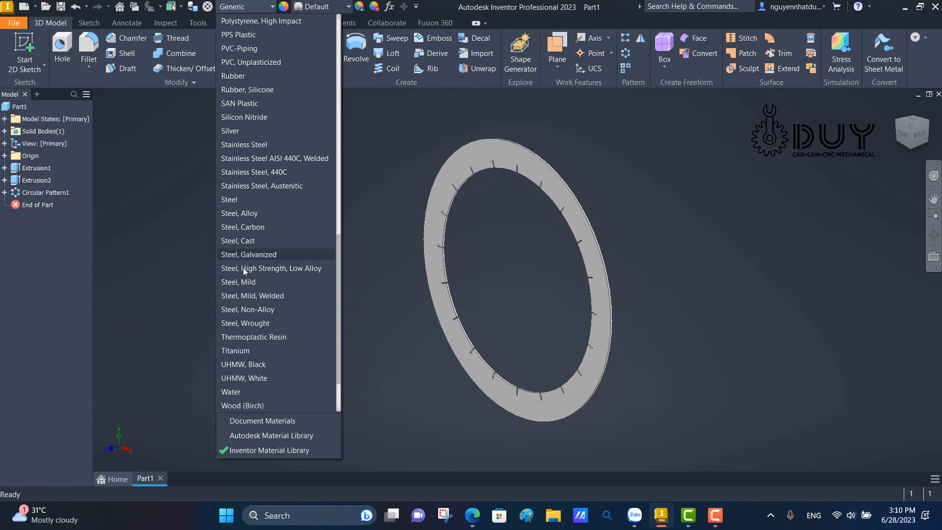
{"action": "left_click", "coordinate": [241, 283]}
- Save the part as Part1.ipt and create a drawing of it from the metric DUY.dwg template, accepting the library style definitions
{"action": "key", "text": "ctrl+s"}
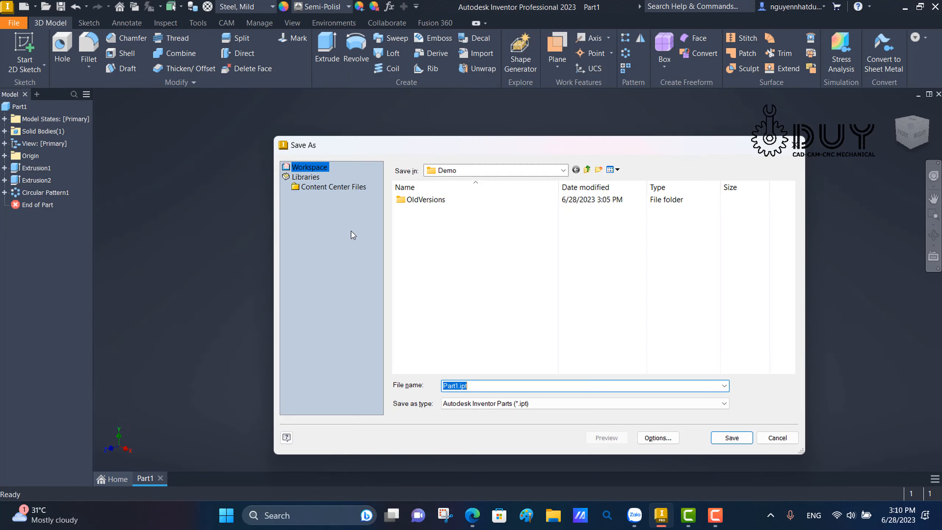
{"action": "left_click", "coordinate": [738, 442]}
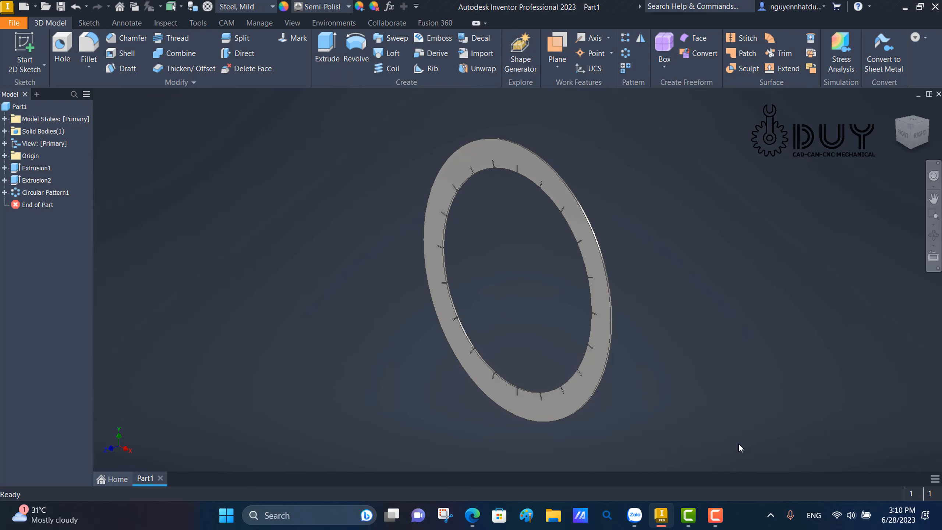
{"action": "right_click", "coordinate": [30, 106]}
{"action": "left_click", "coordinate": [63, 153]}
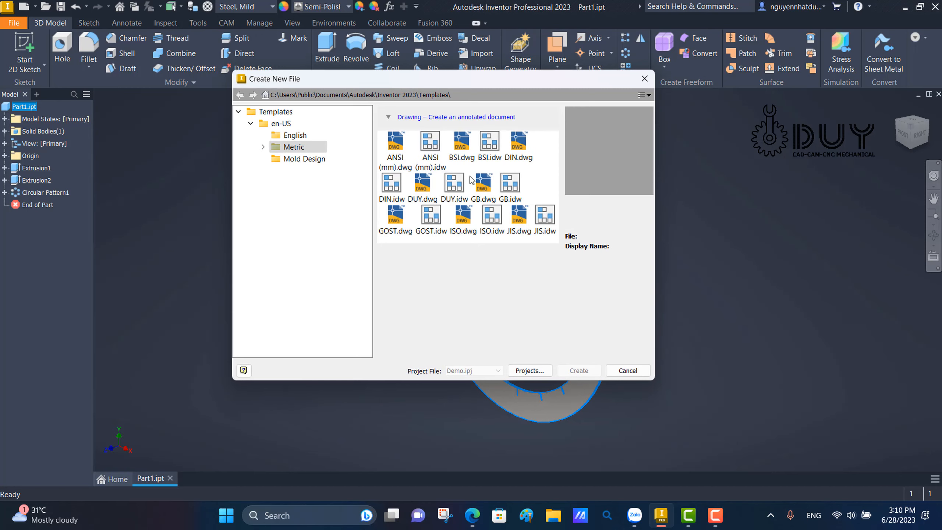
{"action": "double_click", "coordinate": [427, 189]}
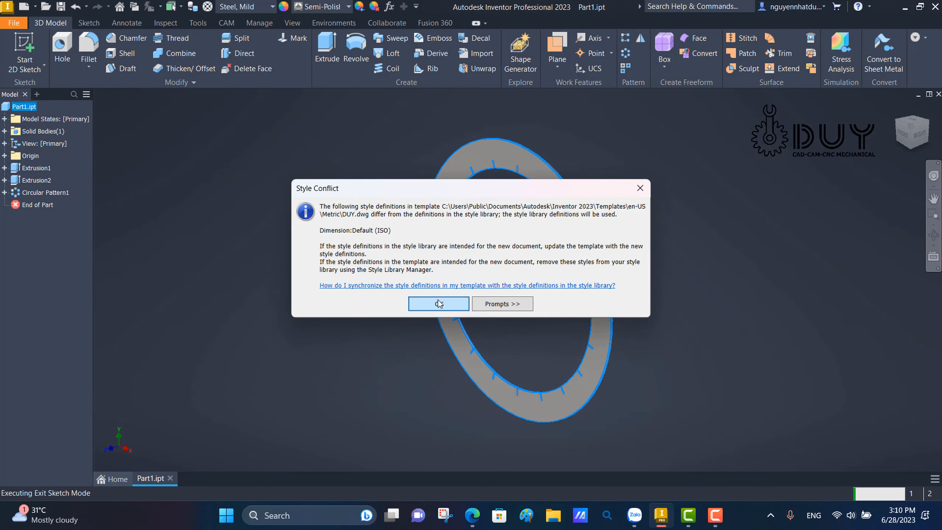
{"action": "left_click", "coordinate": [438, 301]}
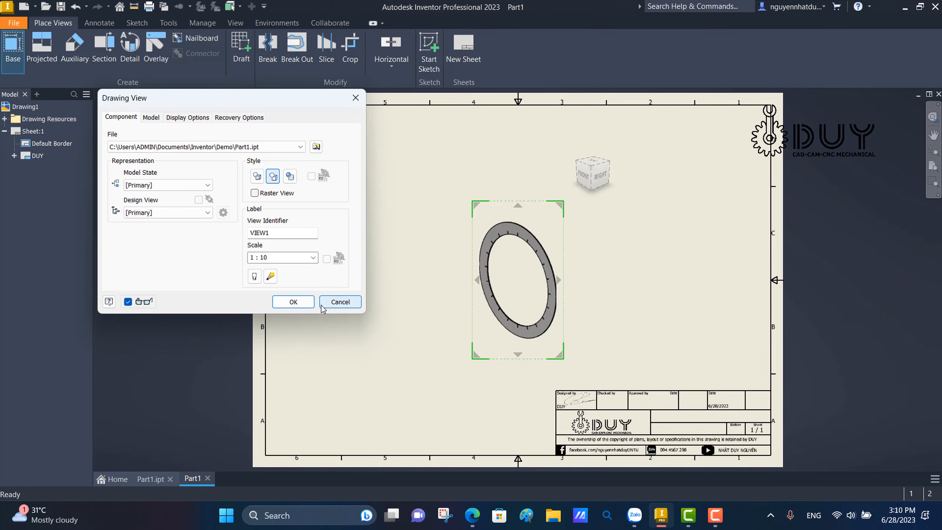
- Place a front base view of the ring at scale 1 : 5 with hidden lines shown, left of the sheet's center
{"action": "left_click", "coordinate": [576, 181]}
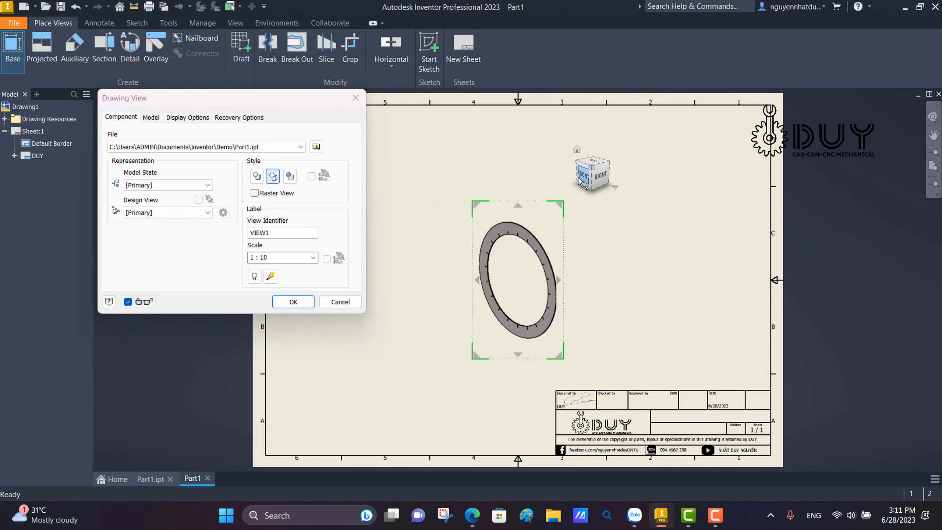
{"action": "left_click", "coordinate": [257, 176]}
{"action": "left_click", "coordinate": [277, 261]}
{"action": "left_click", "coordinate": [277, 261]}
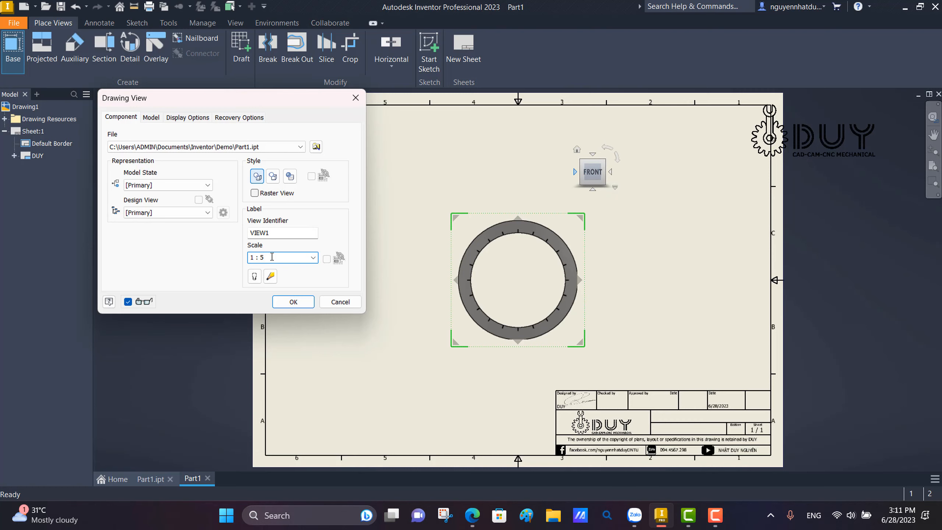
{"action": "key", "text": "Return"}
{"action": "mouse_move", "coordinate": [574, 164]}
{"action": "left_mouse_down"}
{"action": "mouse_move", "coordinate": [484, 164]}
{"action": "mouse_move", "coordinate": [502, 164]}
{"action": "left_mouse_up"}
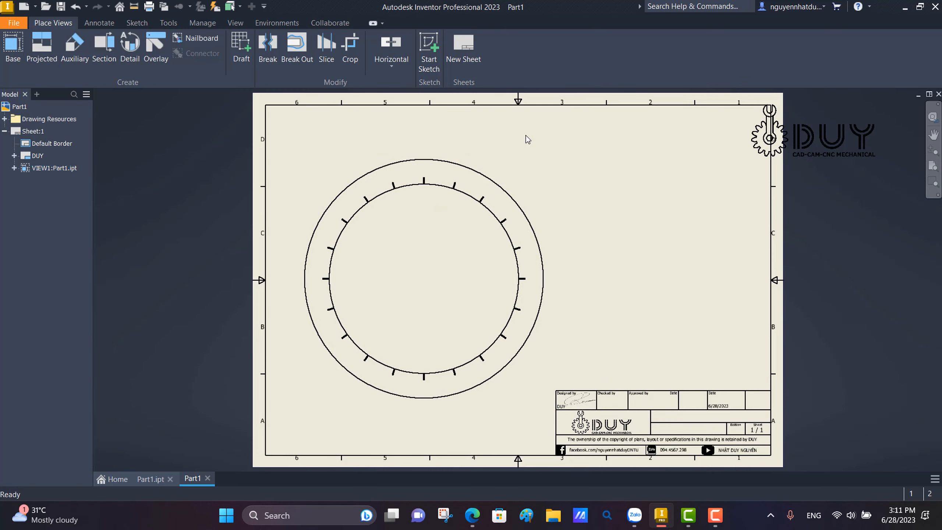
- Project a side view to the right of the ring's front view and adjust the position of the views on the sheet
{"action": "left_click", "coordinate": [42, 47]}
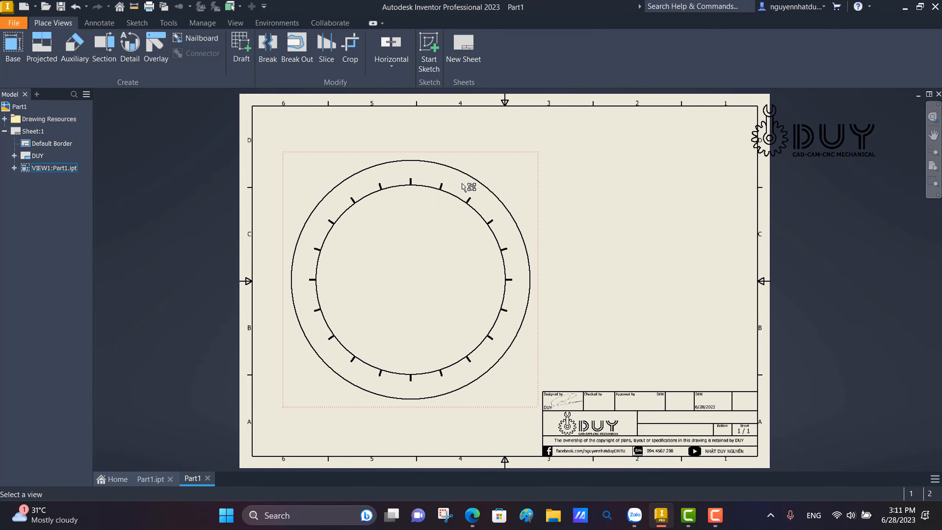
{"action": "left_click", "coordinate": [463, 187]}
{"action": "right_click", "coordinate": [605, 204]}
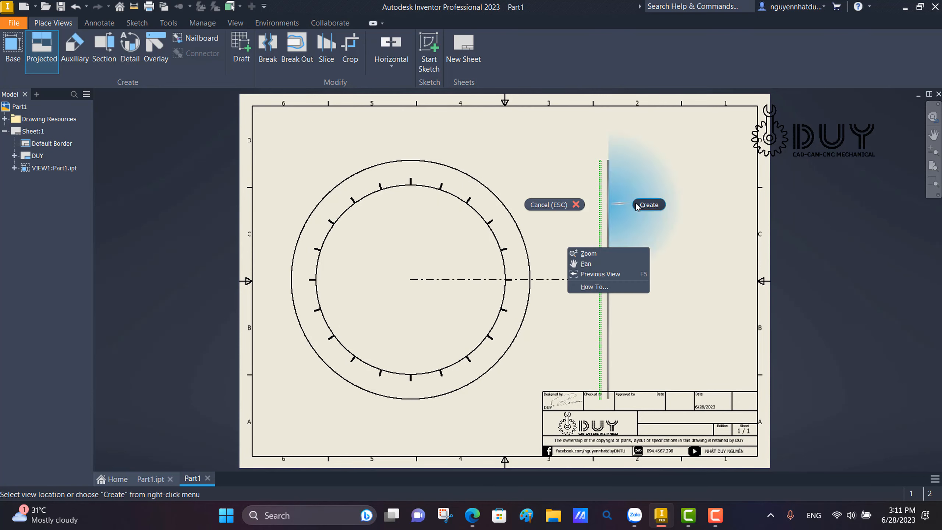
{"action": "left_click", "coordinate": [637, 207]}
{"action": "left_click_drag", "start_coordinate": [508, 154], "coordinate": [507, 141]}
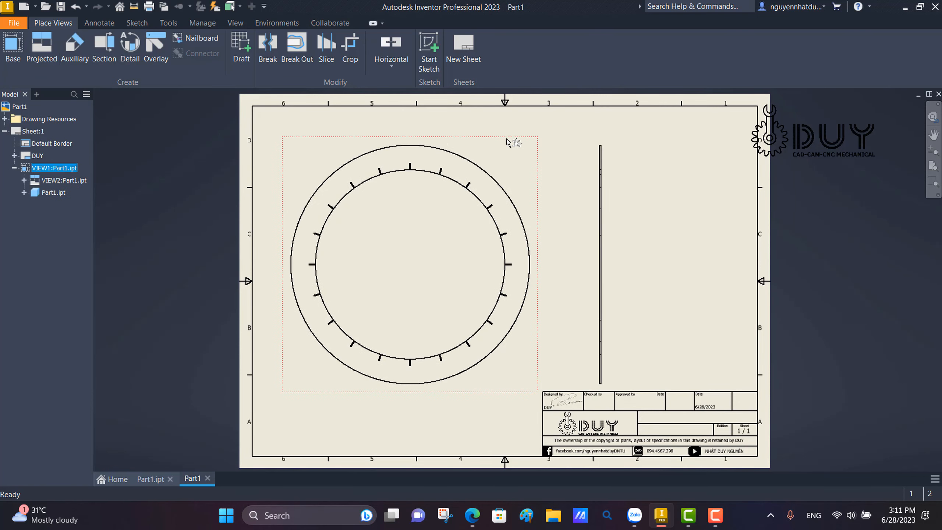
{"action": "middle_click_drag", "start_coordinate": [574, 174], "coordinate": [474, 230]}
{"action": "left_click_drag", "start_coordinate": [511, 204], "coordinate": [479, 205]}
{"action": "middle_click_drag", "start_coordinate": [412, 213], "coordinate": [345, 202]}
{"action": "left_click", "coordinate": [136, 48]}
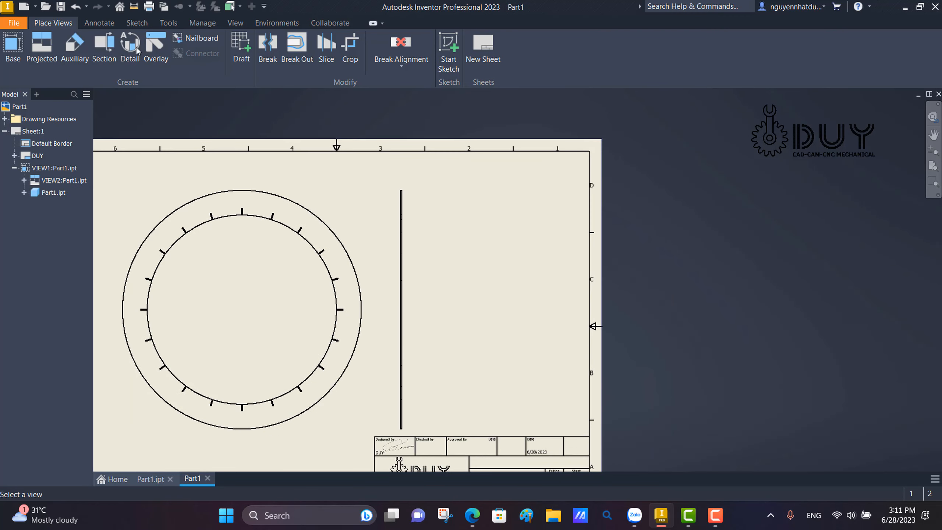
{"action": "scroll", "coordinate": [237, 223], "scroll_direction": "up", "scroll_amount": 3}
{"action": "left_click", "coordinate": [241, 199]}
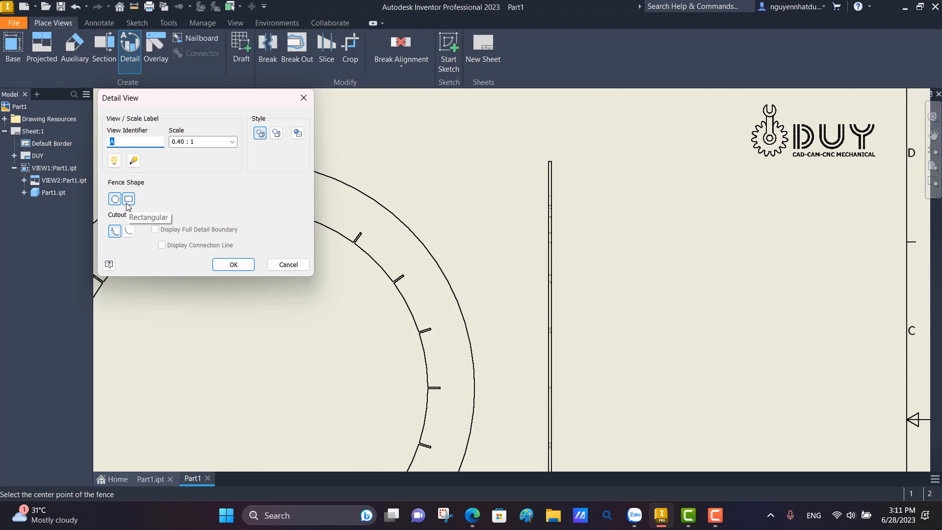
{"action": "left_click", "coordinate": [128, 203]}
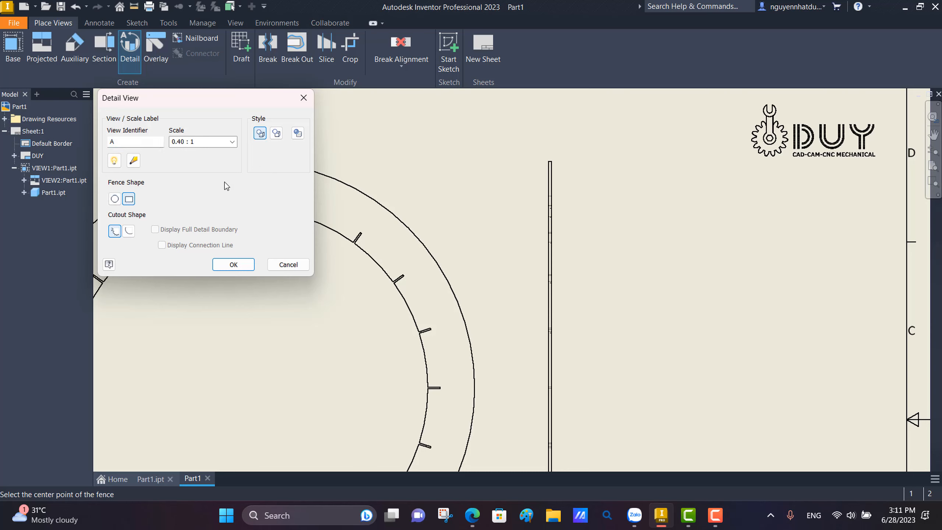
{"action": "left_click", "coordinate": [233, 264]}
{"action": "left_click", "coordinate": [507, 284]}
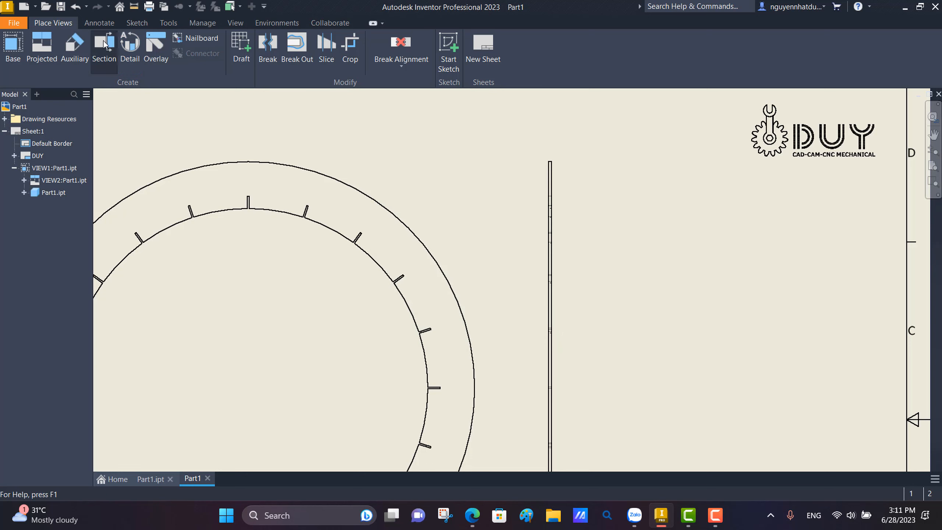
- Create a detail view labelled BE from the front view near the ring's uppermost slots, using a rectangular fence and scale 0.40 : 1
{"action": "left_click", "coordinate": [274, 236]}
{"action": "middle_click_drag", "start_coordinate": [367, 203], "coordinate": [540, 204]}
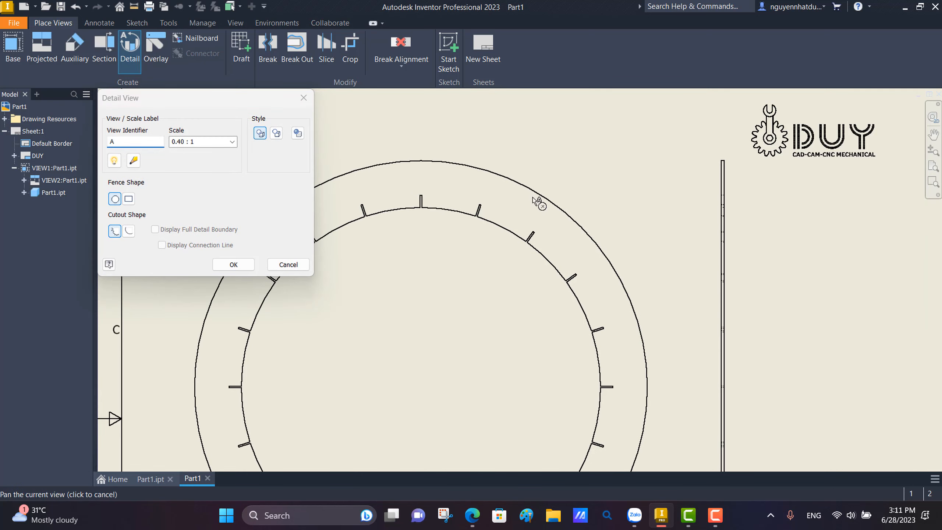
{"action": "left_click", "coordinate": [389, 181]}
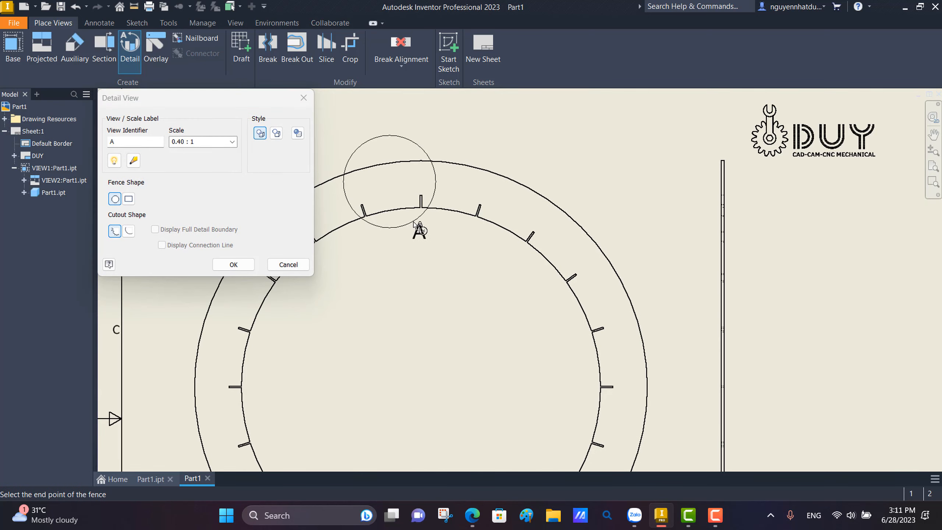
{"action": "left_click", "coordinate": [129, 198]}
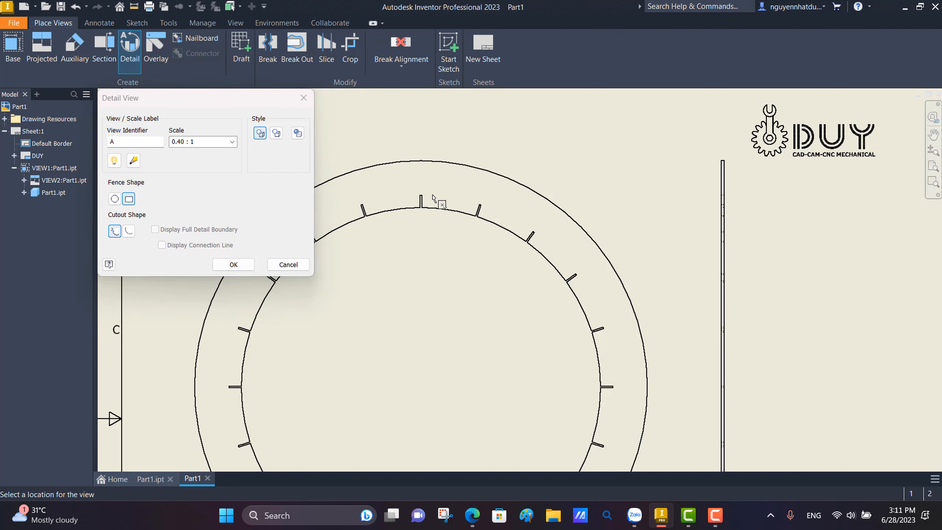
{"action": "left_click", "coordinate": [433, 195]}
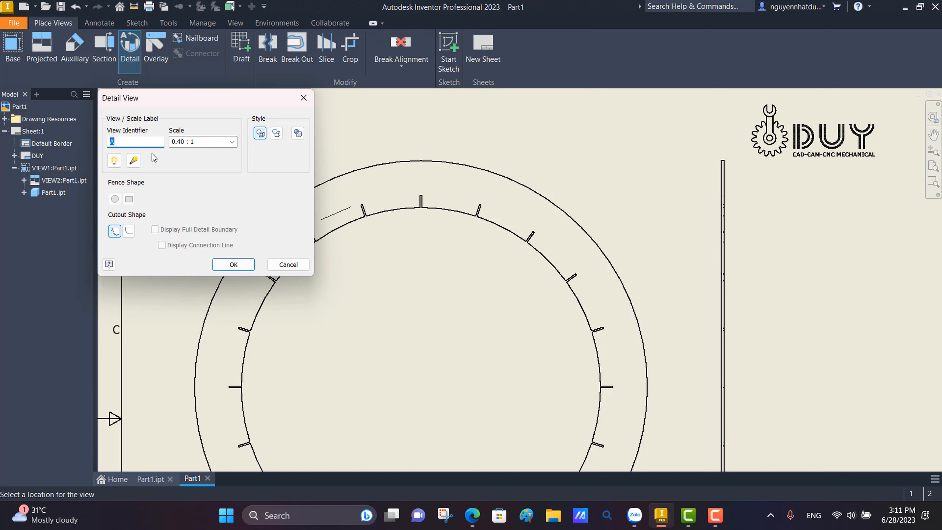
{"action": "left_click", "coordinate": [233, 264]}
{"action": "left_click", "coordinate": [408, 232]}
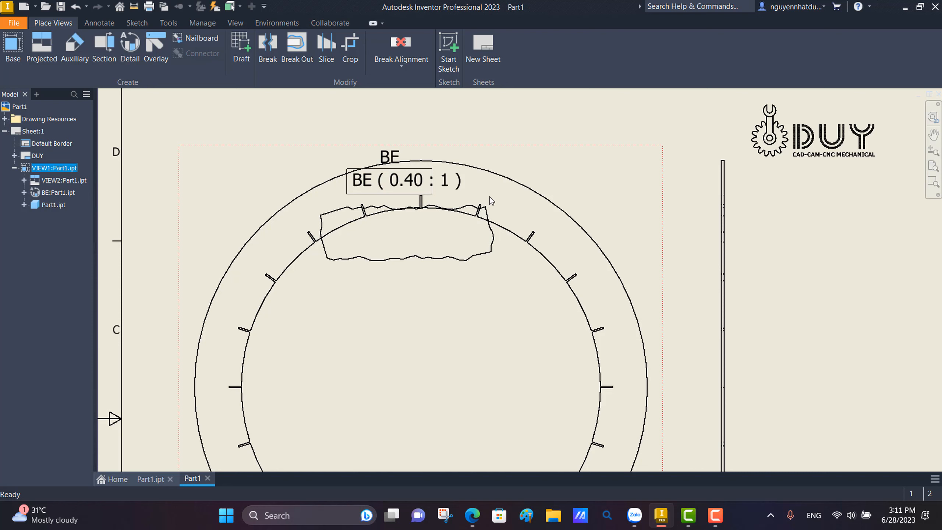
- Move detail view BE off the front view to the empty area right of the side view
{"action": "left_click_drag", "start_coordinate": [490, 199], "coordinate": [778, 174]}
{"action": "middle_click_drag", "start_coordinate": [783, 178], "coordinate": [430, 236]}
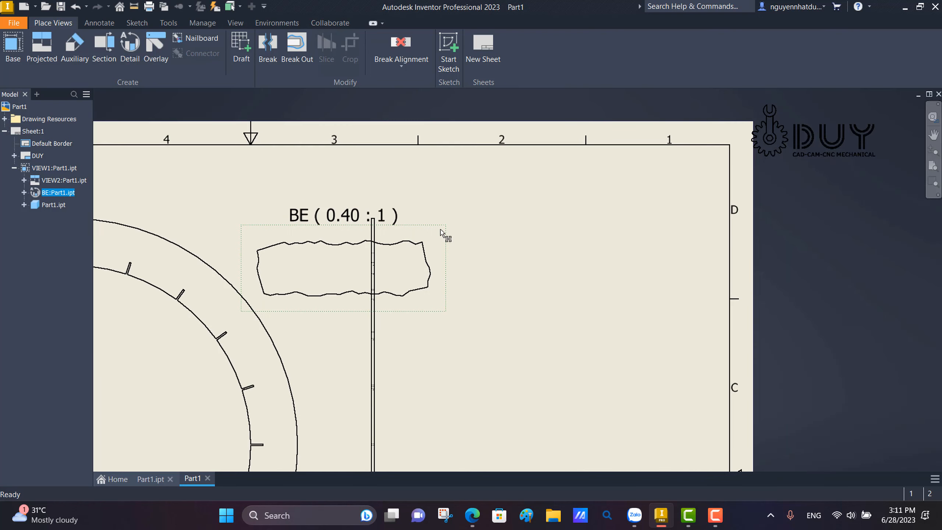
{"action": "left_click_drag", "start_coordinate": [445, 237], "coordinate": [663, 239]}
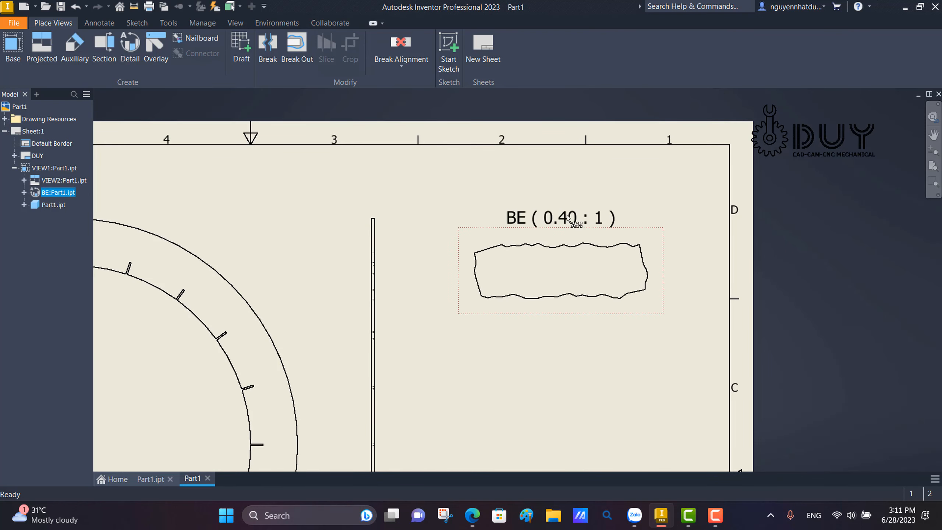
{"action": "middle_click_drag", "start_coordinate": [575, 222], "coordinate": [644, 202]}
- Resize and reposition the detail boundary on the front view to enclose the ring's three uppermost slots
{"action": "middle_click_drag", "start_coordinate": [221, 235], "coordinate": [280, 235]}
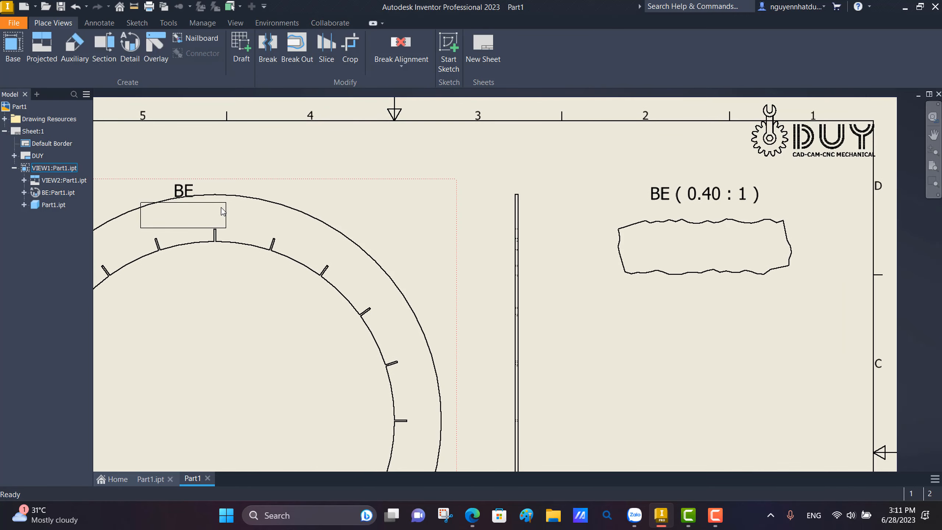
{"action": "left_click_drag", "start_coordinate": [182, 219], "coordinate": [281, 214]}
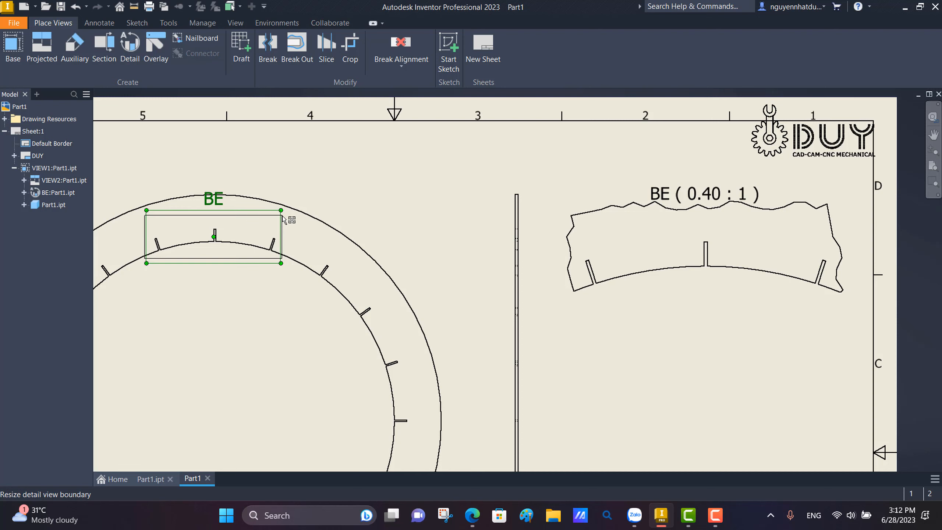
{"action": "left_click_drag", "start_coordinate": [217, 243], "coordinate": [214, 248]}
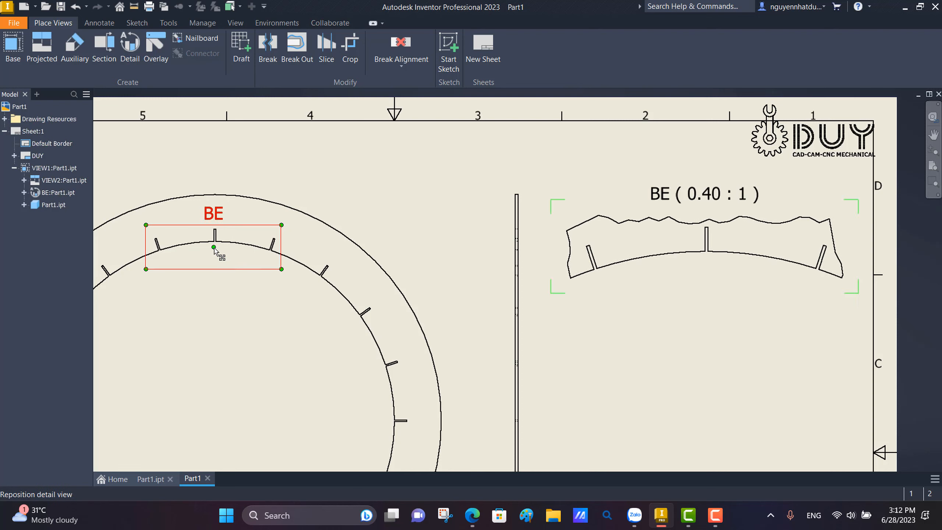
- Edit detail view BE and set its scale to 3/8
{"action": "middle_click_drag", "start_coordinate": [402, 172], "coordinate": [420, 175]}
{"action": "middle_click_drag", "start_coordinate": [660, 228], "coordinate": [620, 206]}
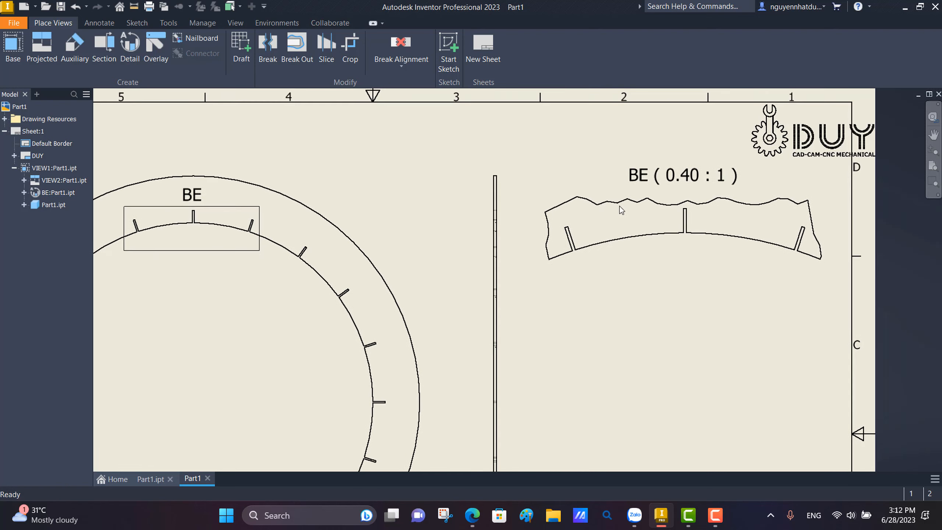
{"action": "double_click", "coordinate": [744, 181]}
{"action": "middle_click_drag", "start_coordinate": [538, 308], "coordinate": [639, 298]}
- Set the Default (ISO) dimension style's primary linear units to inches, format Fraction Not Stacked, precision 1/4, with the unit string displayed
{"action": "left_click", "coordinate": [203, 23]}
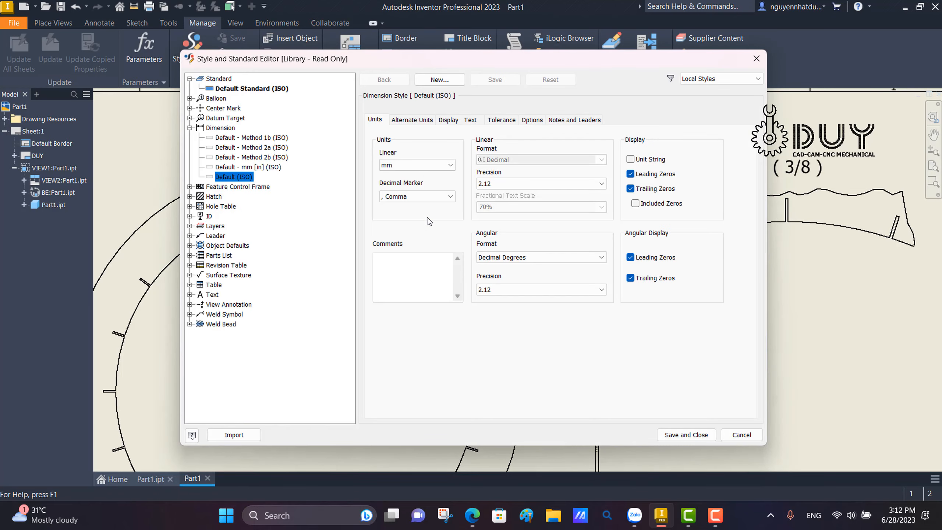
{"action": "left_click", "coordinate": [416, 165]}
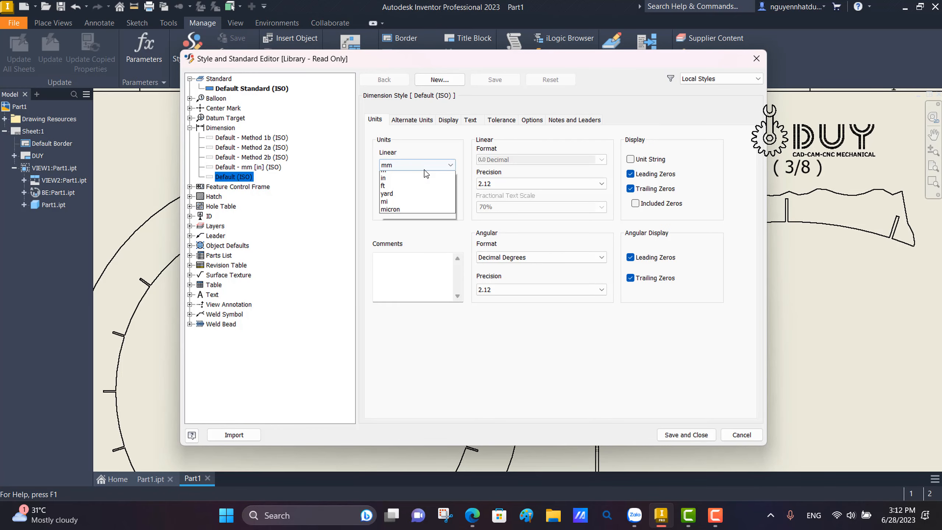
{"action": "left_click", "coordinate": [409, 199]}
{"action": "left_click", "coordinate": [497, 183]}
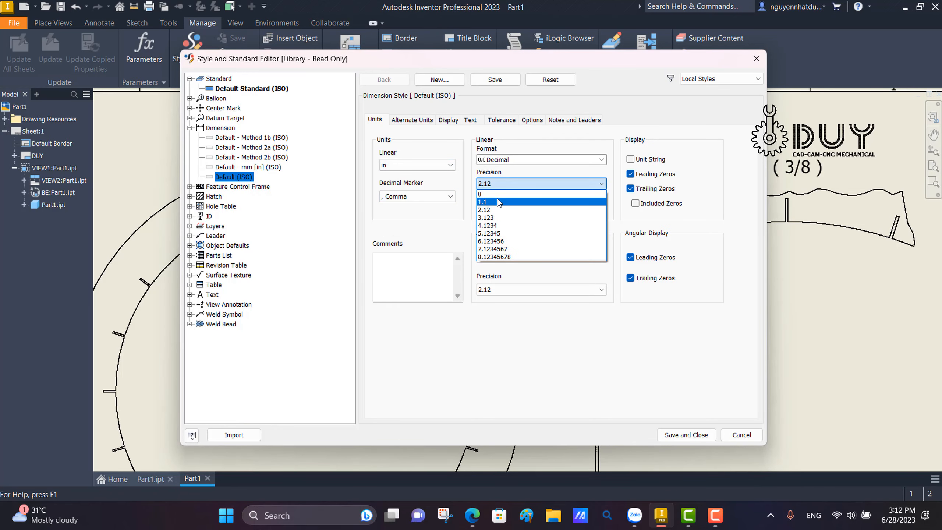
{"action": "left_click", "coordinate": [497, 201]}
{"action": "left_click", "coordinate": [511, 159]}
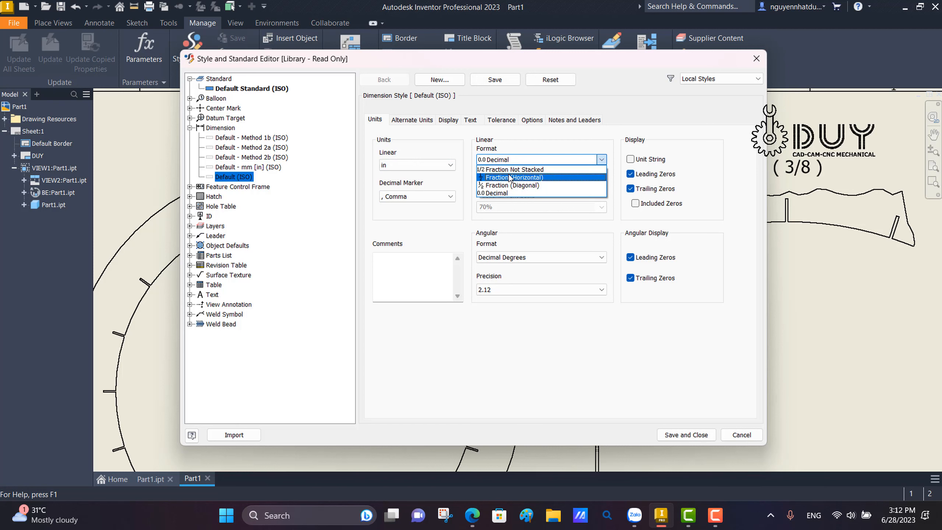
{"action": "left_click", "coordinate": [511, 172]}
{"action": "left_click", "coordinate": [644, 160]}
{"action": "left_click", "coordinate": [600, 183]}
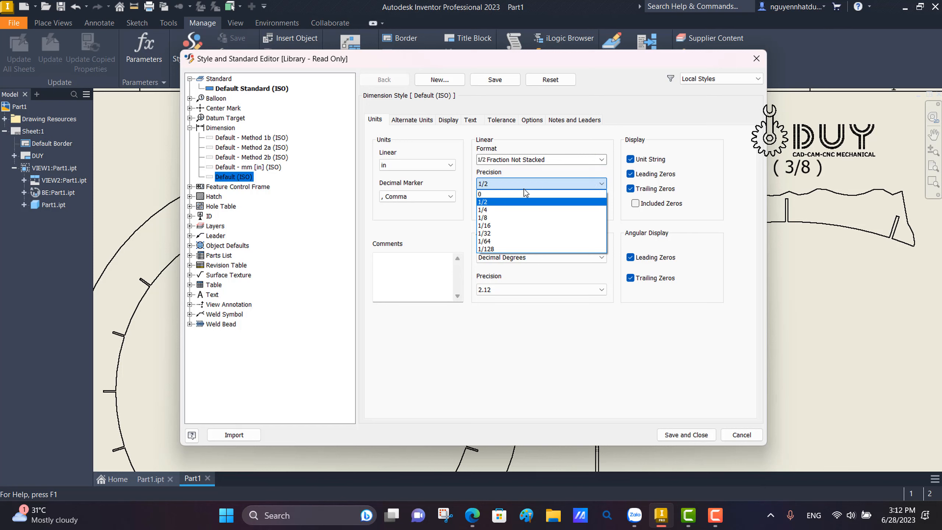
{"action": "left_click", "coordinate": [501, 210]}
- Set the dimension style's alternate linear units to mm with precision 1.1 and the unit string displayed
{"action": "left_click", "coordinate": [413, 119]}
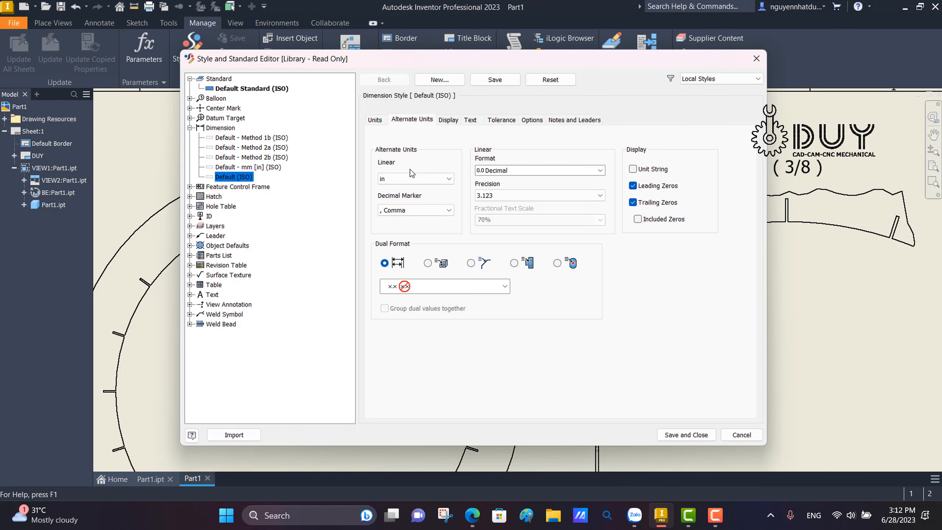
{"action": "left_click", "coordinate": [415, 179]}
{"action": "left_click", "coordinate": [408, 196]}
{"action": "left_click", "coordinate": [498, 196]}
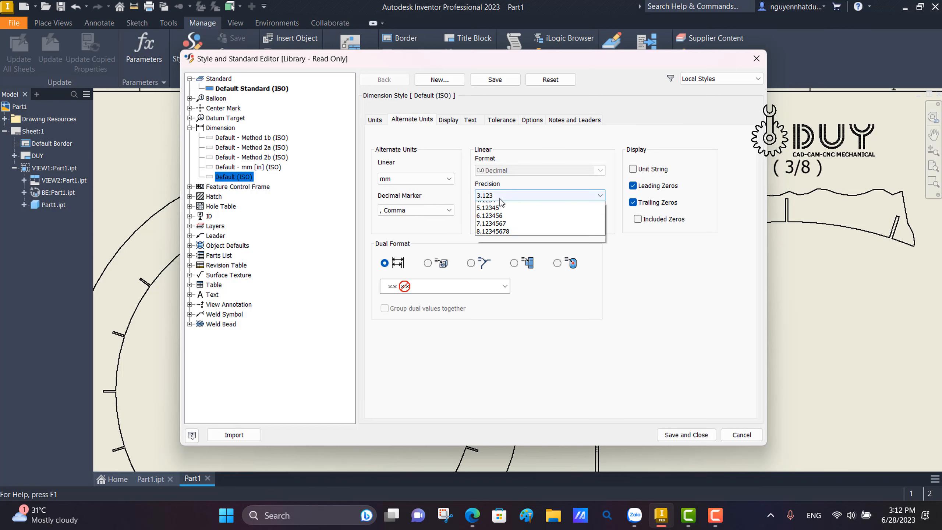
{"action": "left_click", "coordinate": [495, 211]}
{"action": "left_click", "coordinate": [632, 169]}
- Set the dual format for linear dimensions to the primary value followed by the alternate value in brackets, xx [xx]
{"action": "left_click", "coordinate": [376, 120]}
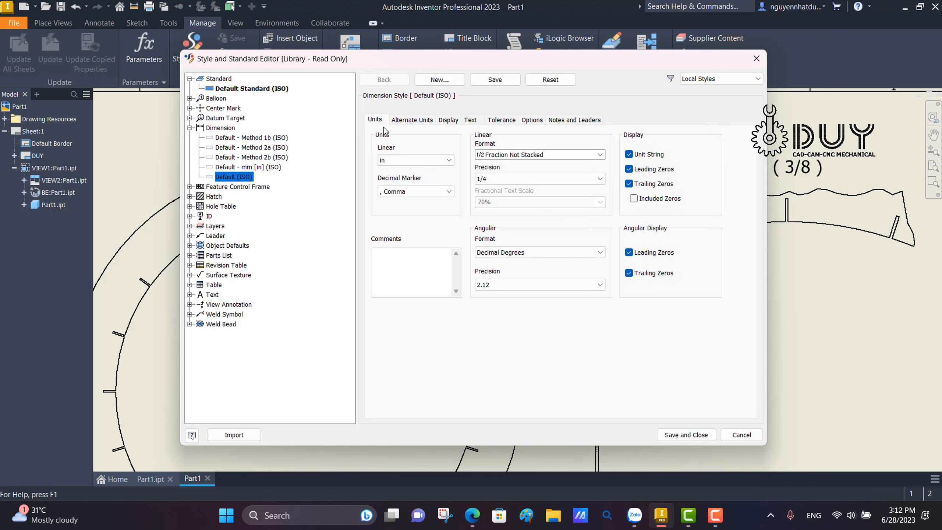
{"action": "left_click", "coordinate": [412, 119]}
{"action": "left_click", "coordinate": [412, 286]}
{"action": "left_click", "coordinate": [429, 324]}
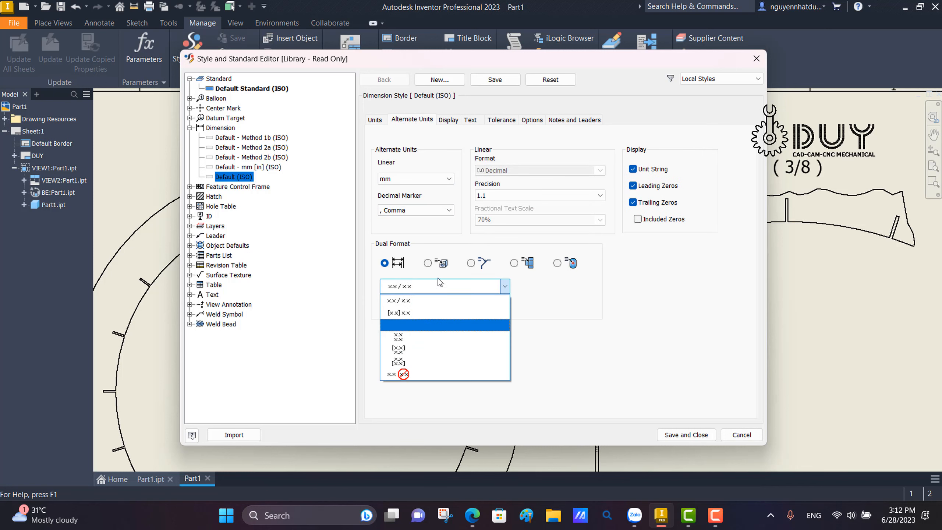
{"action": "left_click", "coordinate": [438, 286]}
{"action": "left_click", "coordinate": [427, 263]}
{"action": "left_click", "coordinate": [470, 262]}
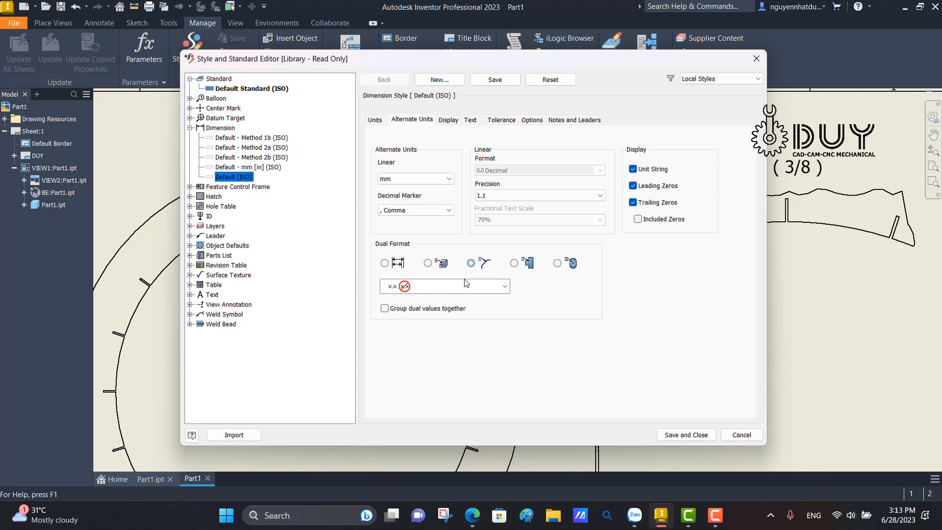
- Set the dual format to xx [xx] for the last three note types in the Default (ISO) dimension style
{"action": "left_click", "coordinate": [445, 286]}
{"action": "left_click", "coordinate": [430, 325]}
{"action": "left_click", "coordinate": [515, 264]}
{"action": "left_click", "coordinate": [474, 286]}
{"action": "left_click", "coordinate": [463, 322]}
{"action": "left_click", "coordinate": [557, 262]}
{"action": "left_click", "coordinate": [477, 290]}
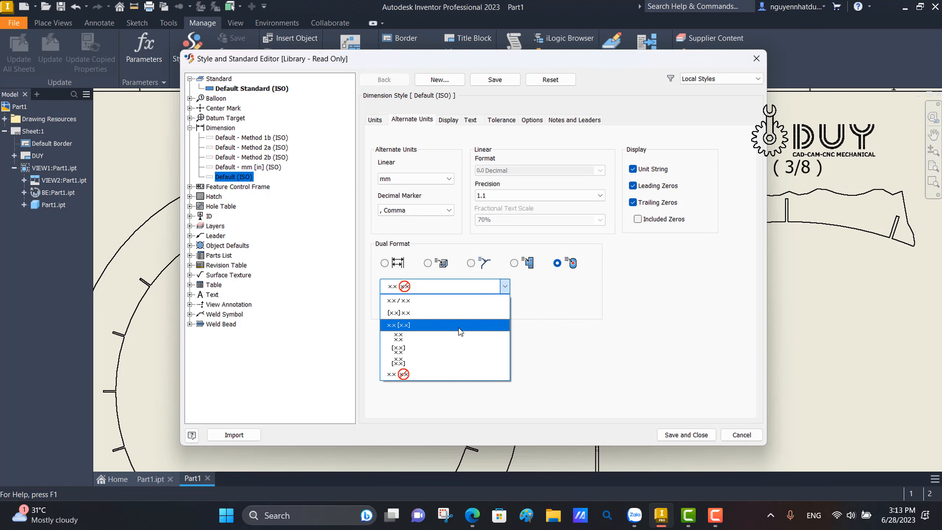
{"action": "left_click", "coordinate": [459, 326]}
- Save the edits to the Default (ISO) dimension style and open the View Annotation (ISO) style
{"action": "left_click", "coordinate": [471, 120]}
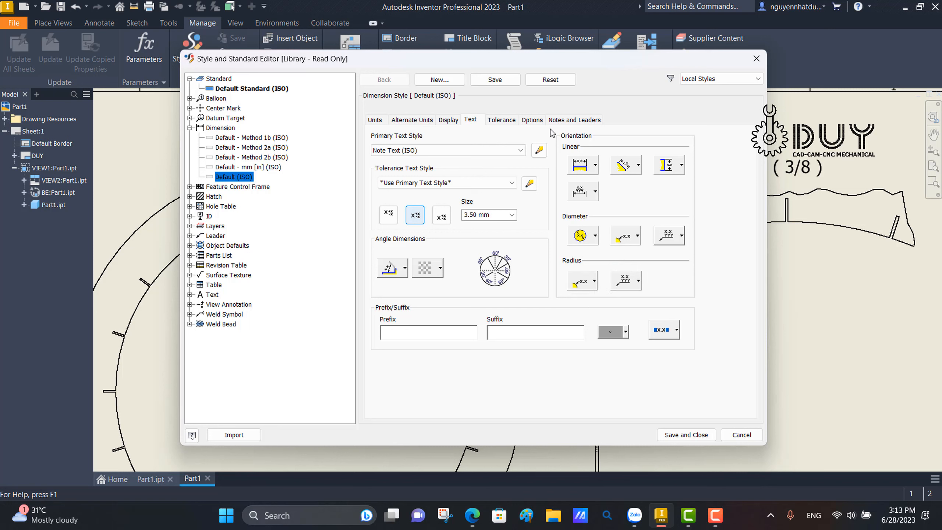
{"action": "left_click", "coordinate": [574, 119]}
{"action": "left_click", "coordinate": [447, 347]}
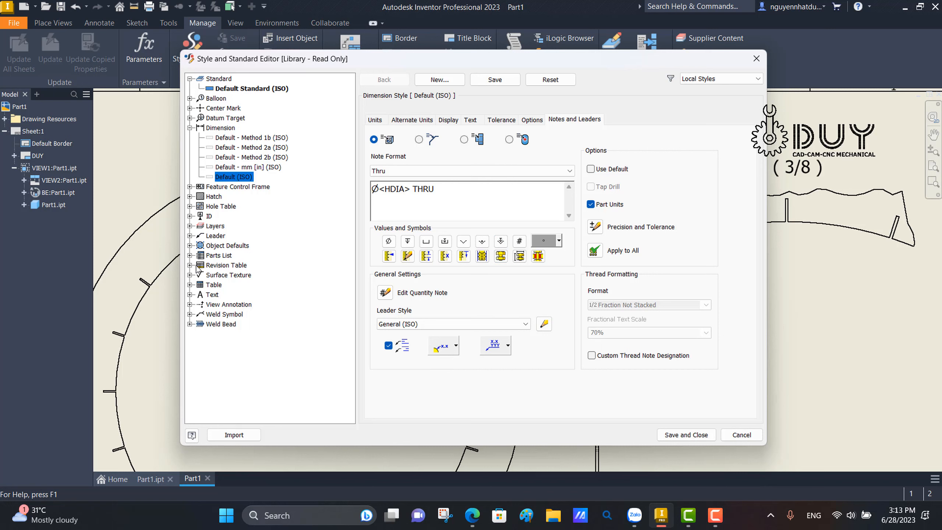
{"action": "left_click", "coordinate": [191, 304]}
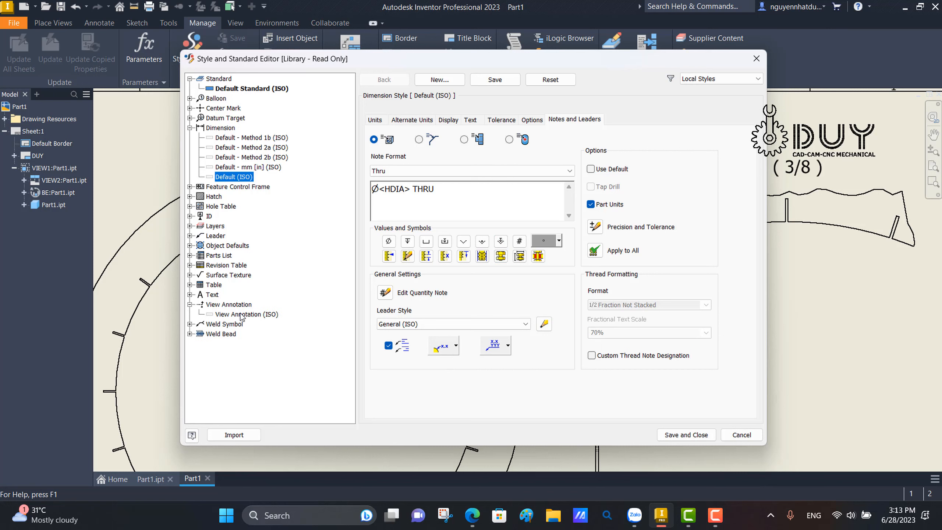
{"action": "left_click", "coordinate": [220, 316]}
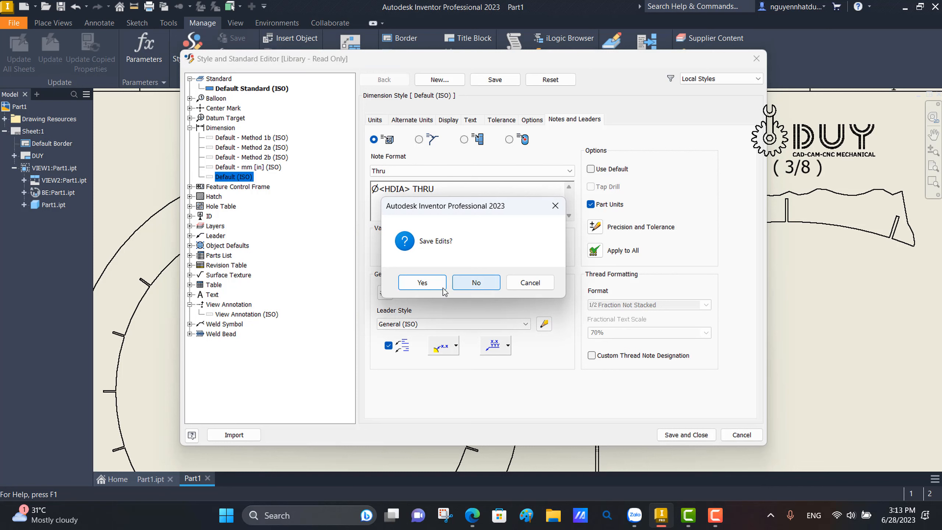
{"action": "left_click", "coordinate": [430, 284]}
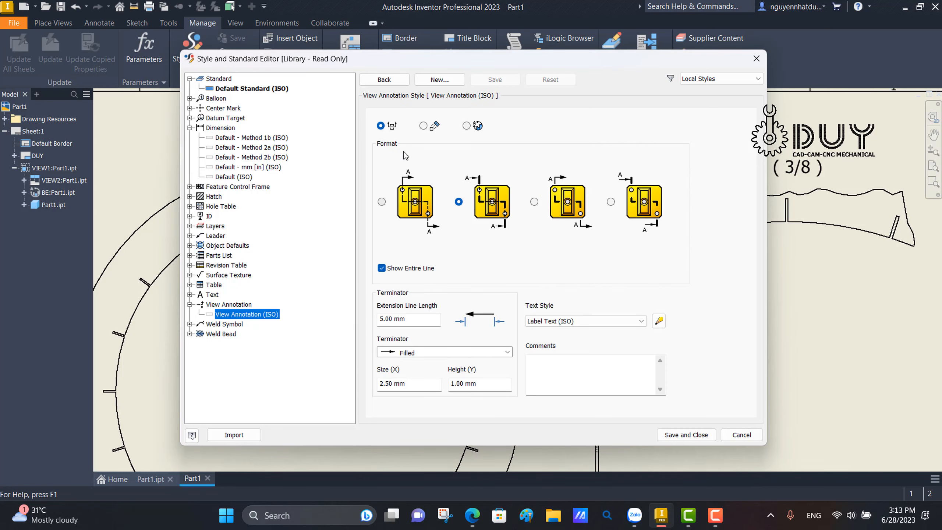
- Set the detail view annotation to the open boundary format with arrowheads beside the label, saving and closing the editor
{"action": "left_click", "coordinate": [467, 126]}
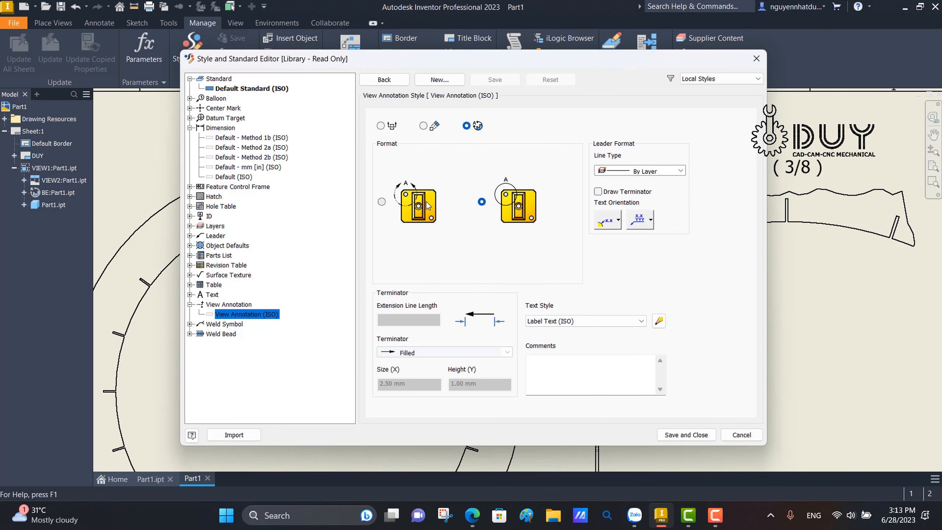
{"action": "left_click", "coordinate": [381, 201]}
{"action": "left_click", "coordinate": [686, 435]}
- Set the section view annotation format in View Annotation (ISO) to ANSI, keeping the Label Text (ISO) text style, and save the change
{"action": "left_click", "coordinate": [195, 59]}
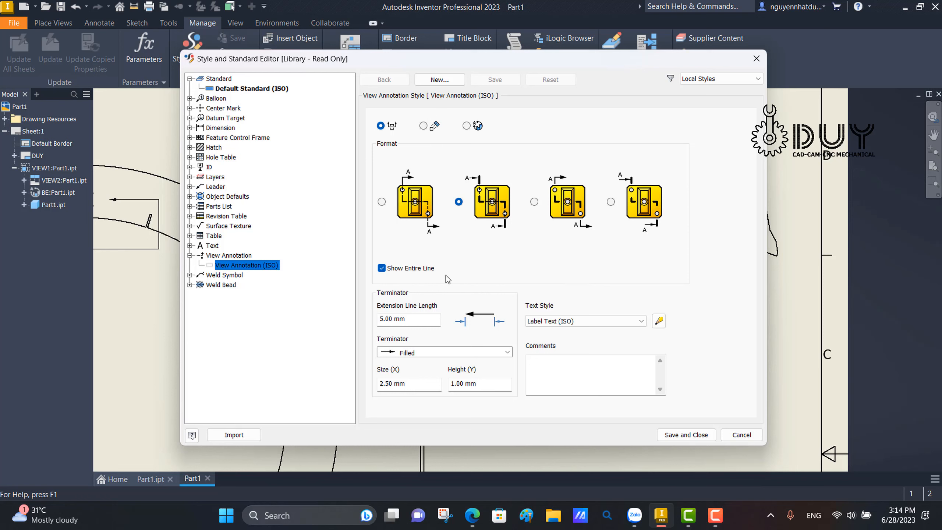
{"action": "left_click", "coordinate": [643, 322]}
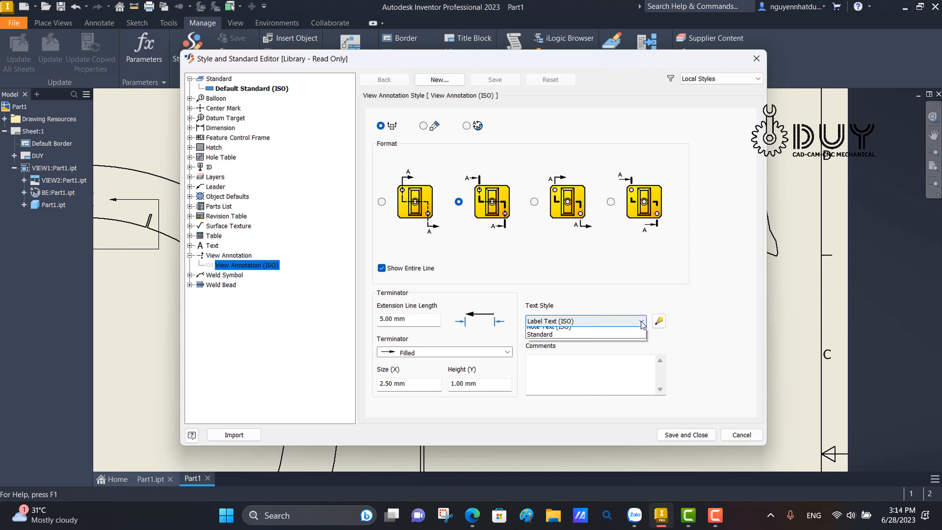
{"action": "left_click", "coordinate": [627, 316]}
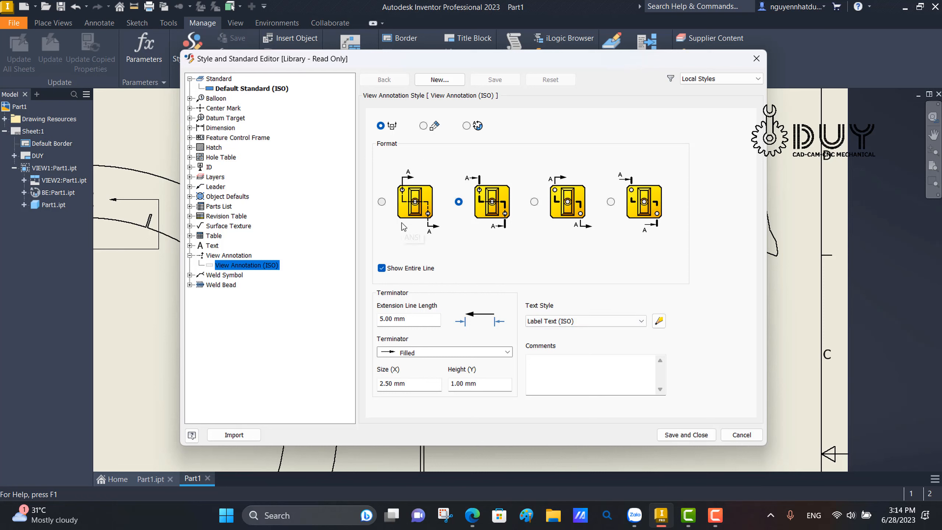
{"action": "left_click", "coordinate": [381, 201]}
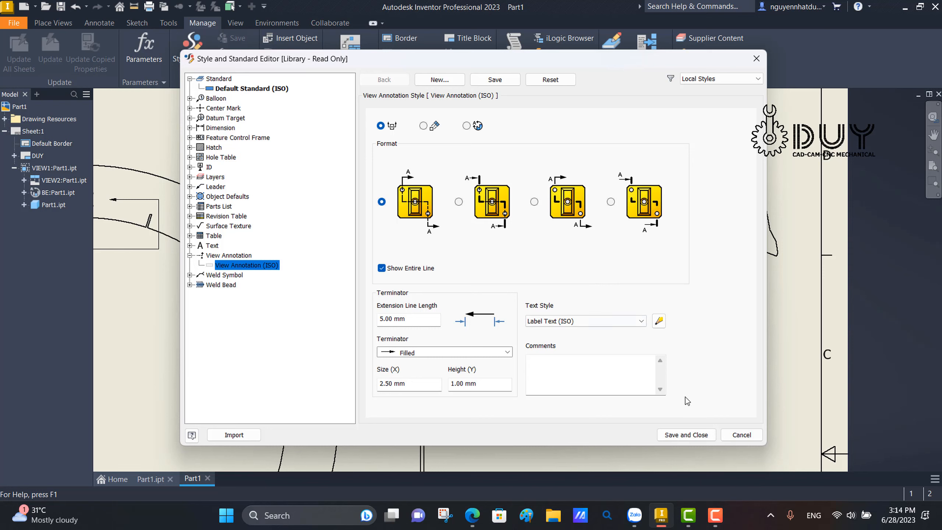
{"action": "left_click", "coordinate": [683, 436]}
- Add a radius dimension to the ring's inner arc in the front view and position its text inside the ring
{"action": "scroll", "coordinate": [549, 199], "scroll_direction": "down", "scroll_amount": 5}
{"action": "middle_click_drag", "start_coordinate": [414, 177], "coordinate": [414, 151]}
{"action": "scroll", "coordinate": [393, 174], "scroll_direction": "up", "scroll_amount": 3}
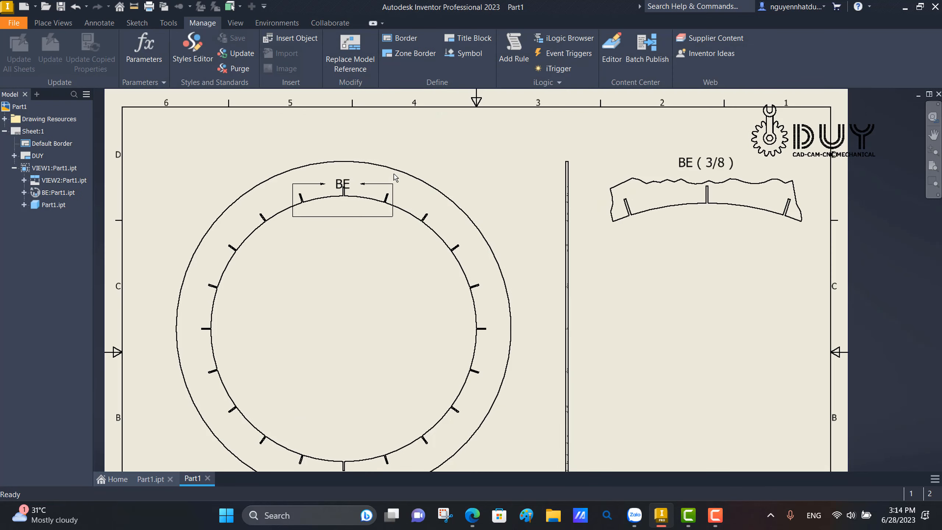
{"action": "right_click", "coordinate": [444, 157]}
{"action": "left_click", "coordinate": [425, 173]}
{"action": "left_click", "coordinate": [224, 274]}
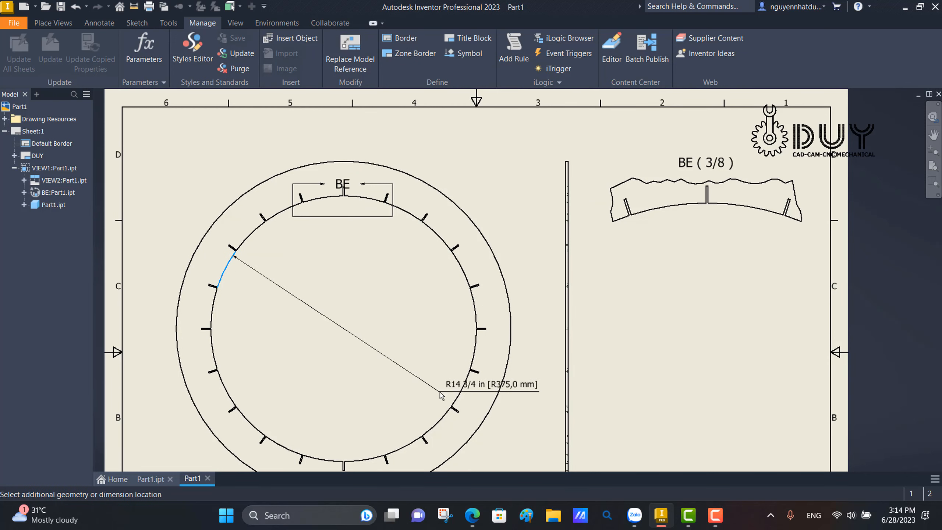
{"action": "left_click", "coordinate": [393, 358]}
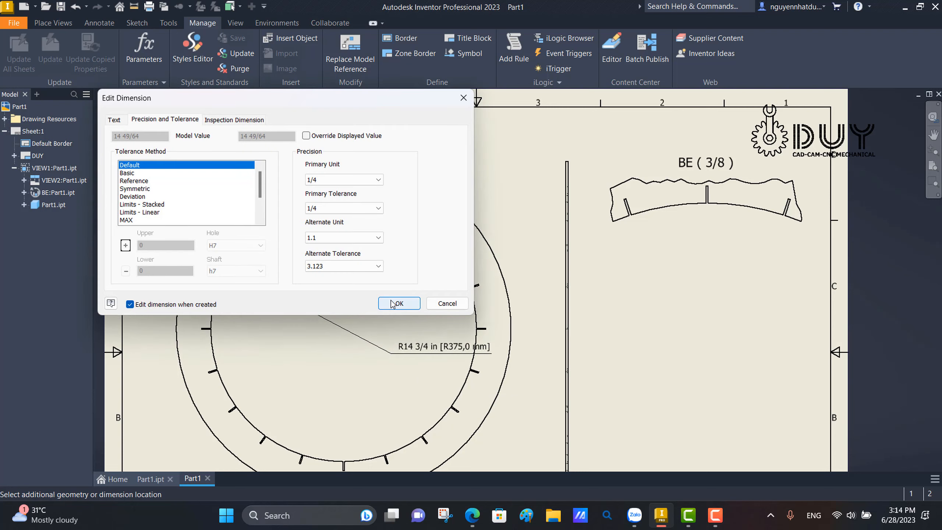
{"action": "left_click", "coordinate": [390, 301]}
{"action": "mouse_move", "coordinate": [406, 353]}
{"action": "left_mouse_down"}
{"action": "mouse_move", "coordinate": [393, 360]}
{"action": "mouse_move", "coordinate": [302, 321]}
{"action": "mouse_move", "coordinate": [351, 329]}
{"action": "mouse_move", "coordinate": [346, 320]}
{"action": "mouse_move", "coordinate": [347, 331]}
{"action": "left_mouse_up"}
- Add a diameter dimension to the ring's outer circle with its text just outside the upper edge
{"action": "middle_click_drag", "start_coordinate": [404, 176], "coordinate": [380, 238]}
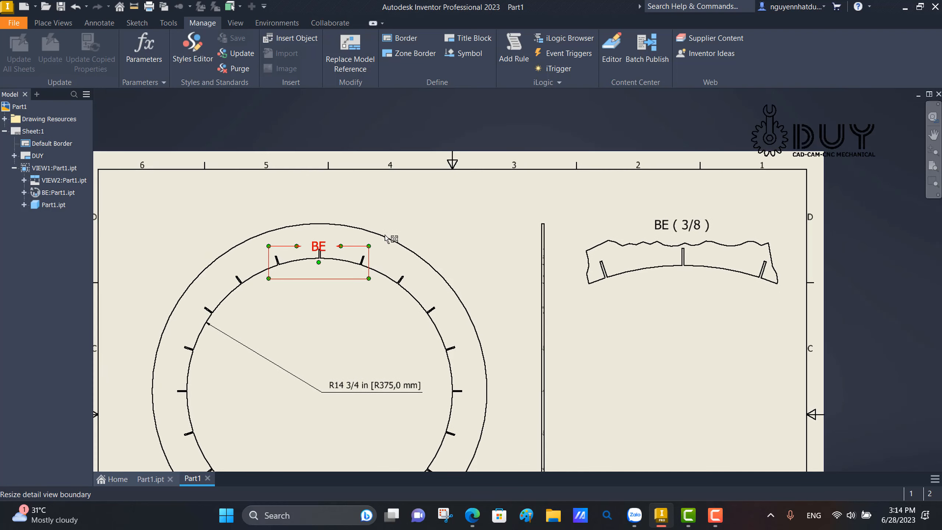
{"action": "right_click", "coordinate": [412, 205]}
{"action": "left_click", "coordinate": [376, 221]}
{"action": "left_click", "coordinate": [391, 238]}
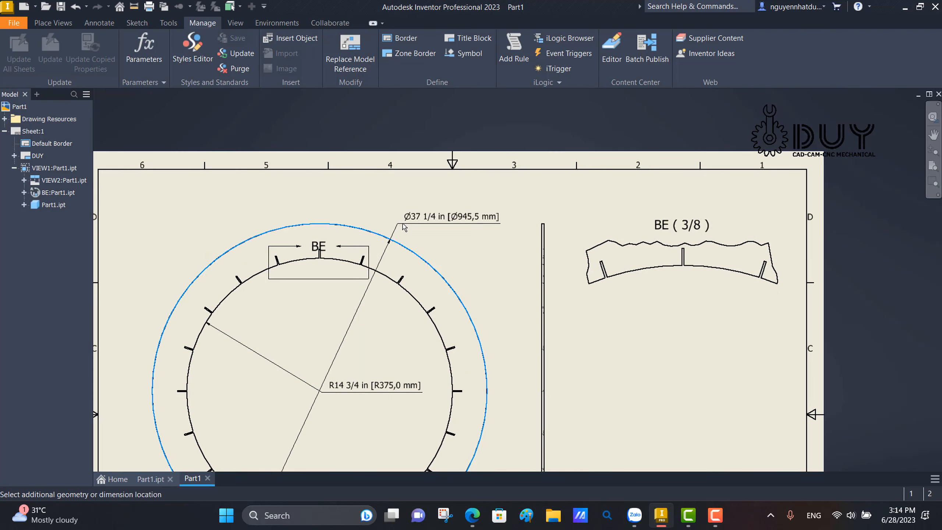
{"action": "left_click", "coordinate": [455, 216]}
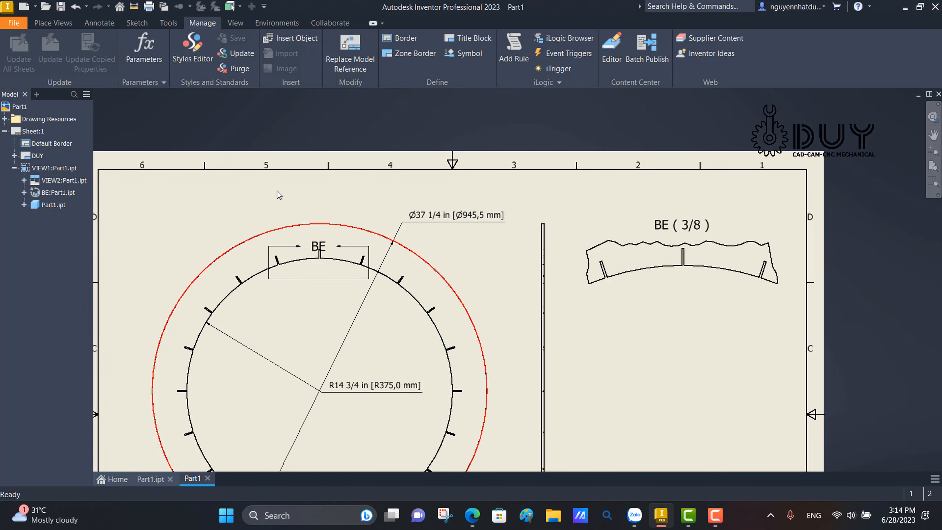
{"action": "key", "text": "Escape"}
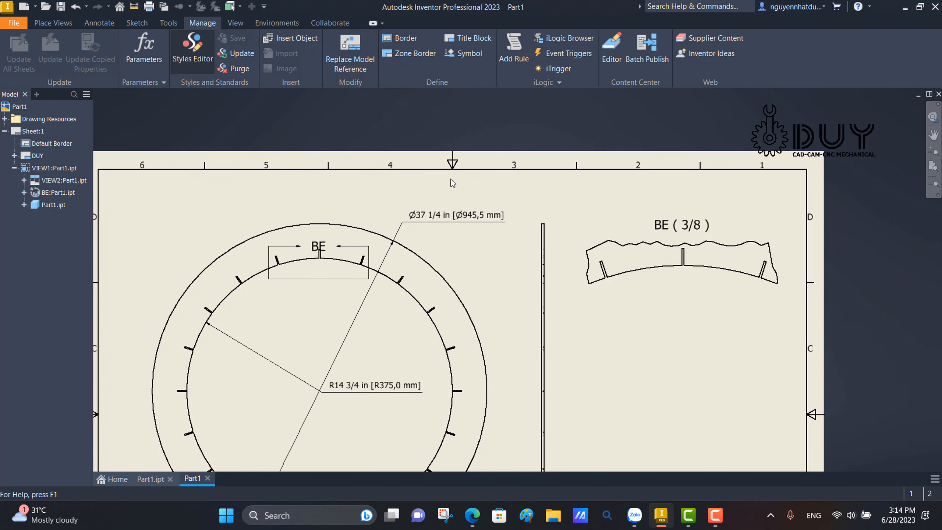
- In the Default (ISO) dimension style, choose the alternative radius leader option and outside arrowheads for diameters, saving the style
{"action": "left_click", "coordinate": [192, 48]}
{"action": "left_click", "coordinate": [220, 128]}
{"action": "left_click", "coordinate": [190, 127]}
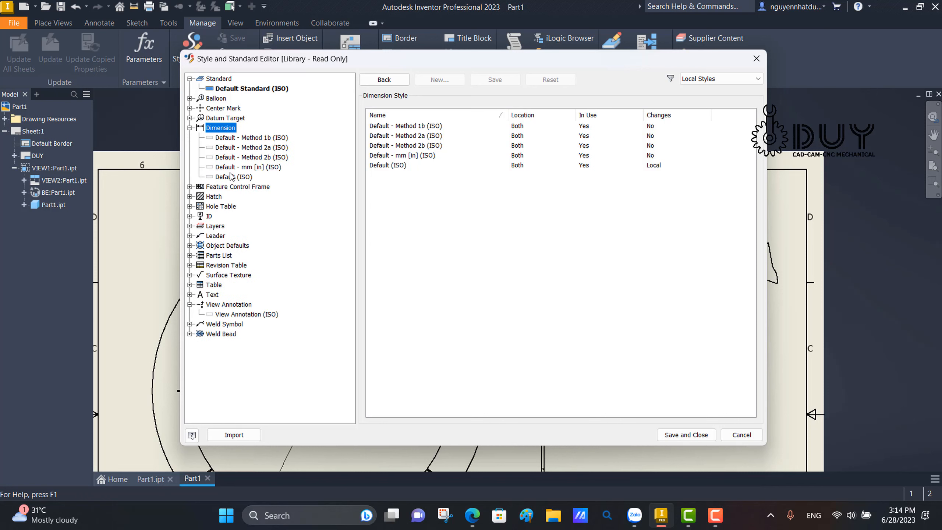
{"action": "left_click", "coordinate": [234, 177]}
{"action": "left_click", "coordinate": [533, 122]}
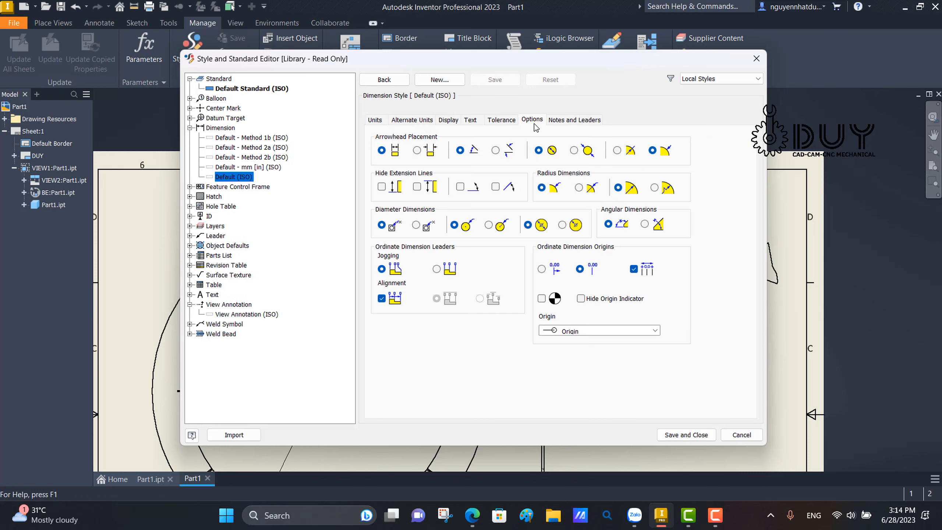
{"action": "left_click", "coordinate": [578, 188]}
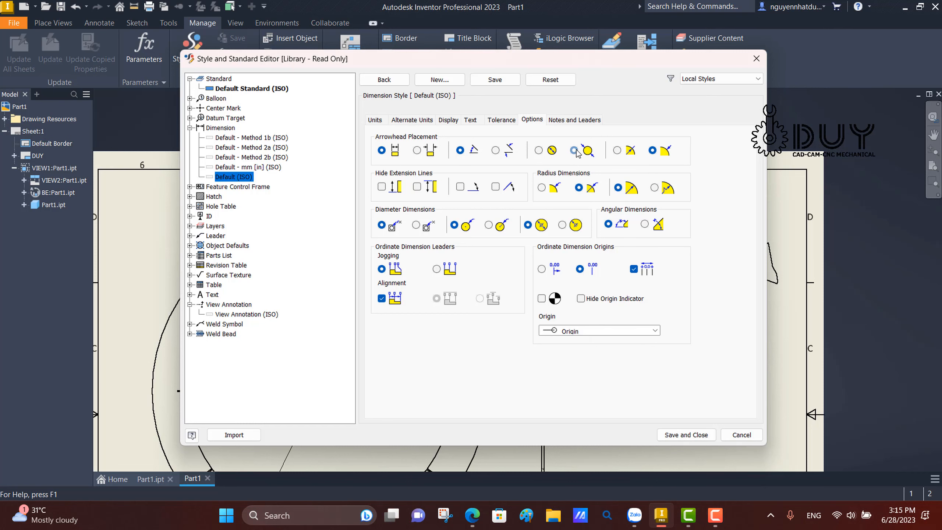
{"action": "left_click", "coordinate": [574, 150]}
{"action": "left_click", "coordinate": [690, 434]}
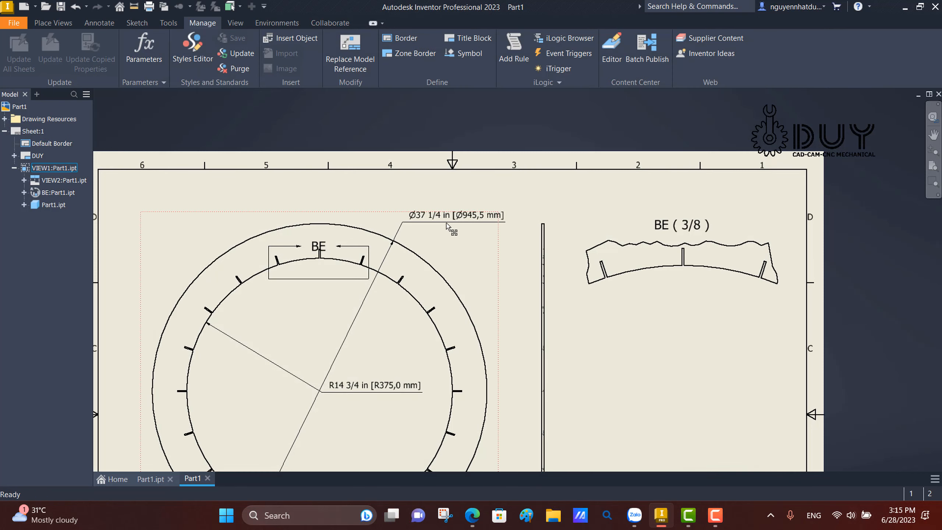
- Delete the outer diameter dimension and dimension the outer circle again with the leader and text outside the ring
{"action": "right_click", "coordinate": [464, 219]}
{"action": "left_click", "coordinate": [488, 267]}
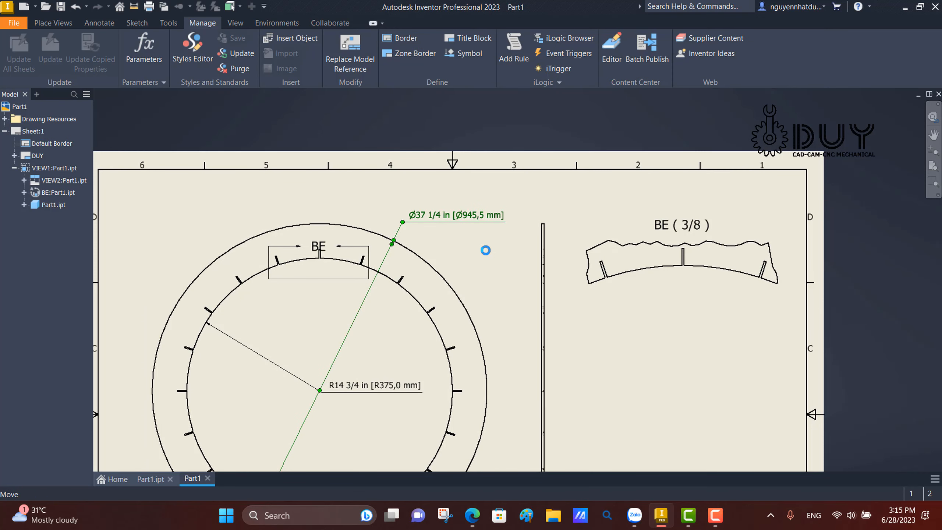
{"action": "left_click", "coordinate": [100, 23]}
{"action": "key", "text": "d"}
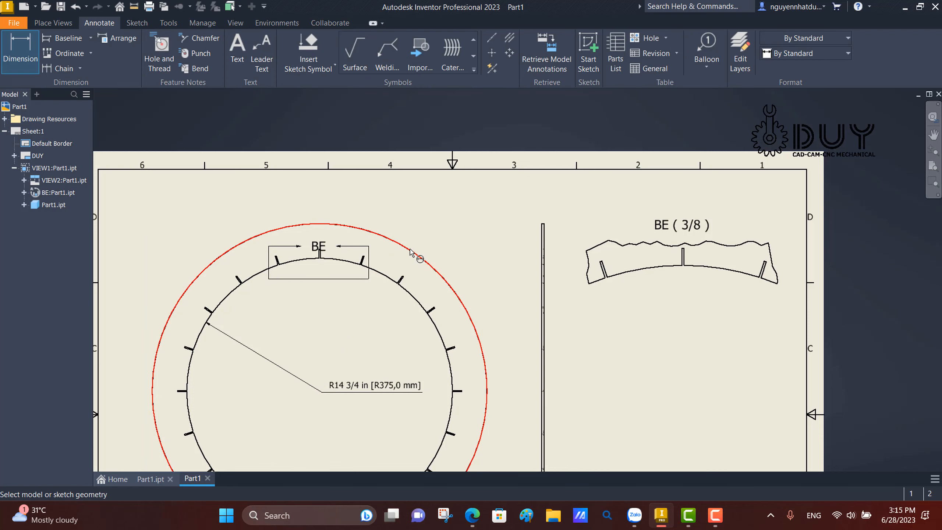
{"action": "left_click", "coordinate": [423, 260]}
{"action": "left_click", "coordinate": [429, 215]}
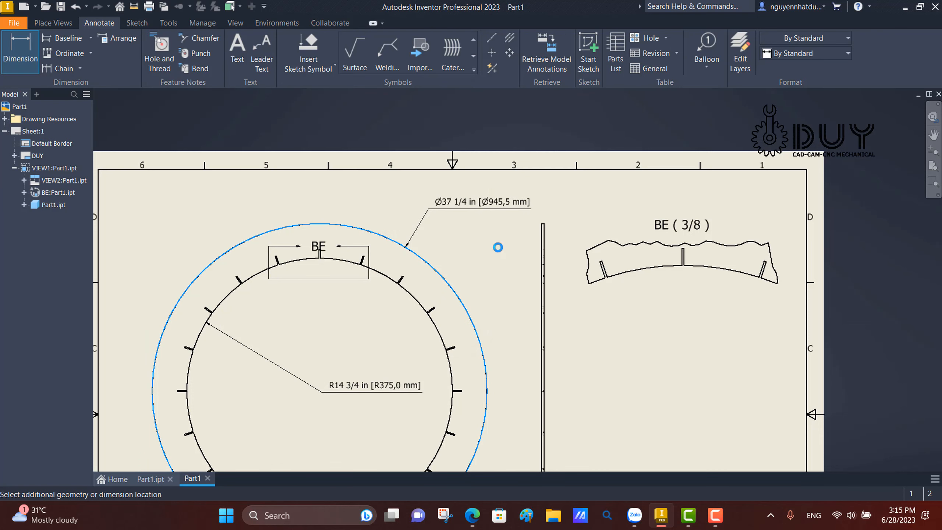
{"action": "left_click", "coordinate": [397, 302]}
{"action": "middle_click_drag", "start_coordinate": [482, 276], "coordinate": [459, 267]}
{"action": "key", "text": "Escape"}
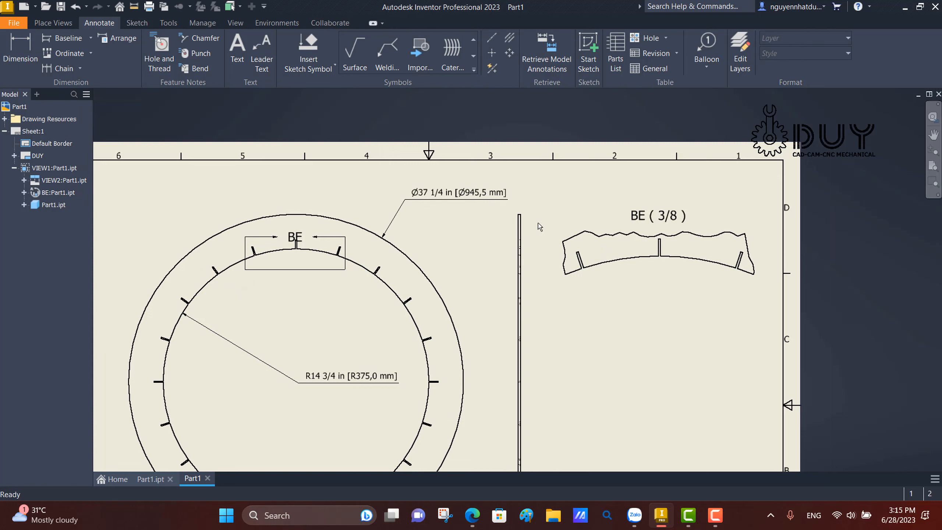
- Dimension the ring's thickness at the upper end of the side view
{"action": "right_click", "coordinate": [552, 219]}
{"action": "left_click", "coordinate": [511, 223]}
{"action": "right_click", "coordinate": [542, 200]}
{"action": "left_click", "coordinate": [495, 204]}
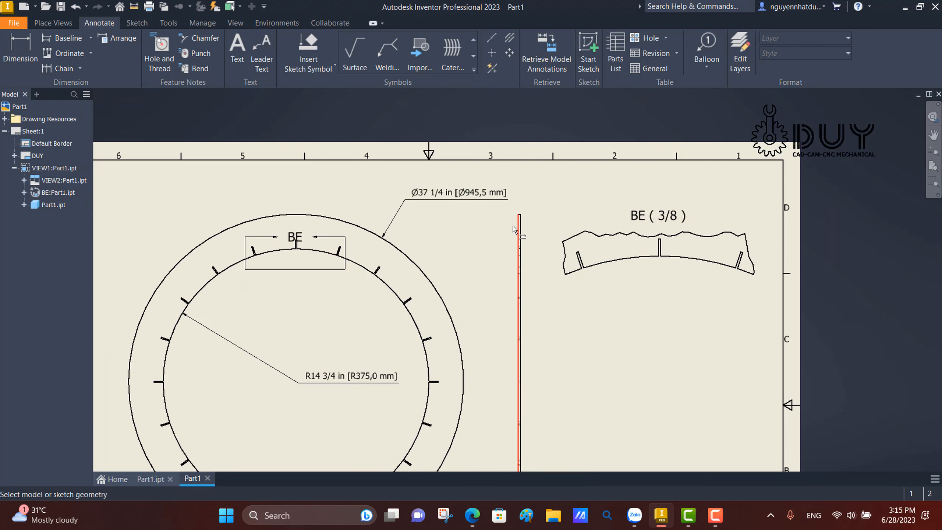
{"action": "left_click", "coordinate": [521, 240]}
{"action": "left_click", "coordinate": [543, 217]}
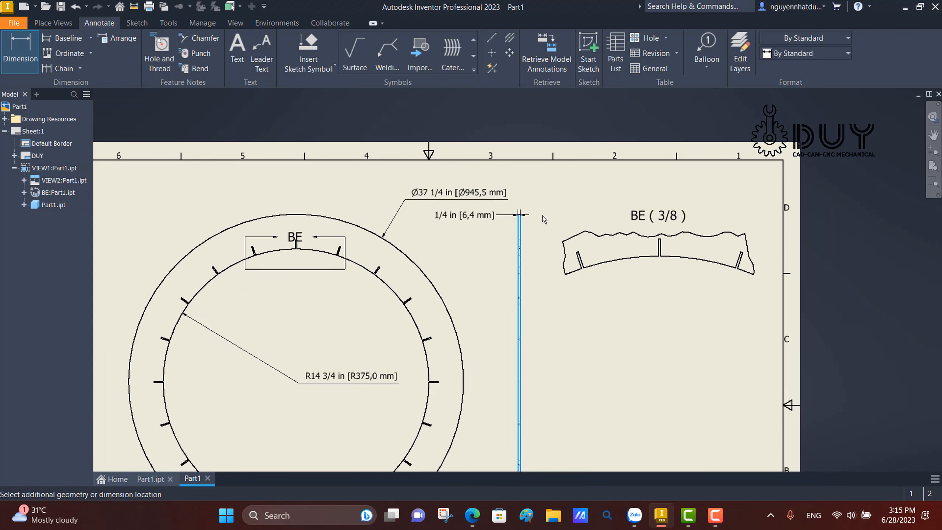
{"action": "key", "text": "Escape"}
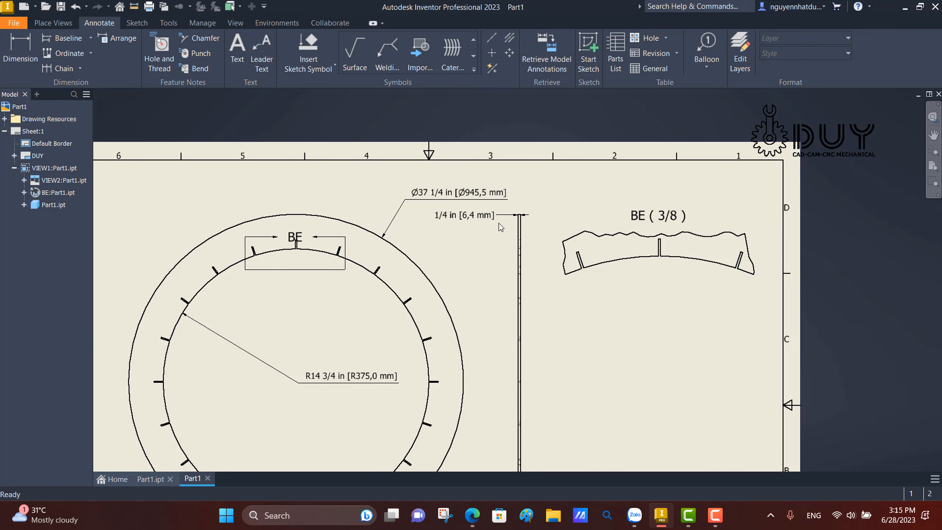
- Move the thickness dimension higher above the side view and shift its text to the side facing the detail view
{"action": "left_click_drag", "start_coordinate": [495, 221], "coordinate": [571, 214]}
{"action": "left_click", "coordinate": [580, 185]}
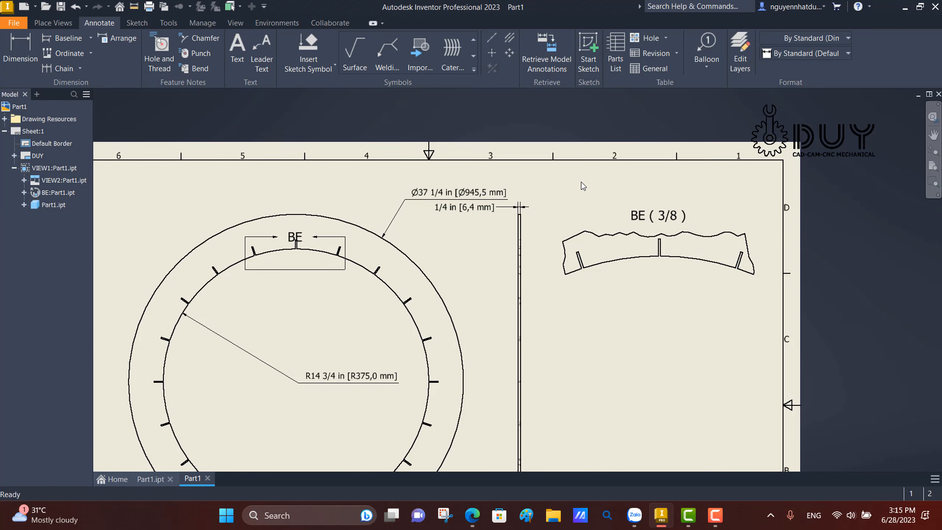
{"action": "middle_click_drag", "start_coordinate": [524, 194], "coordinate": [445, 181]}
{"action": "scroll", "coordinate": [444, 180], "scroll_direction": "up", "scroll_amount": 5}
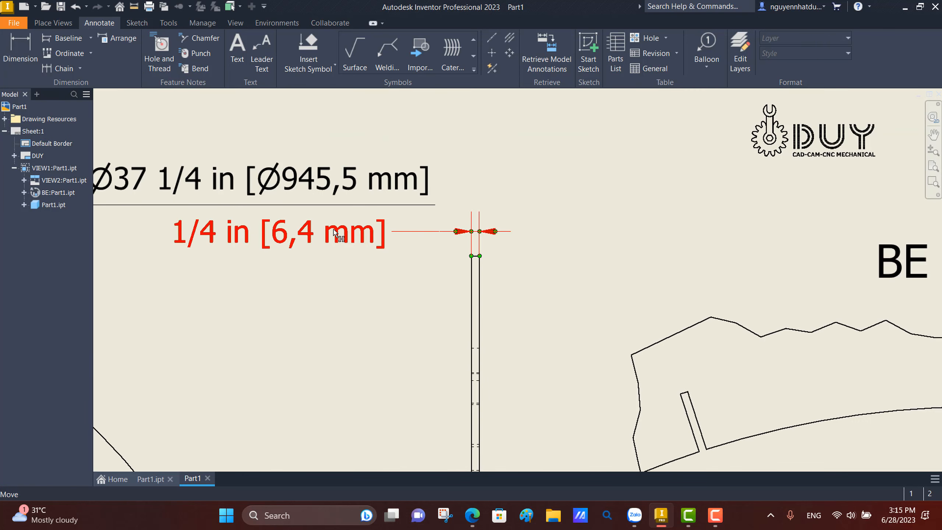
{"action": "left_click_drag", "start_coordinate": [339, 236], "coordinate": [659, 210]}
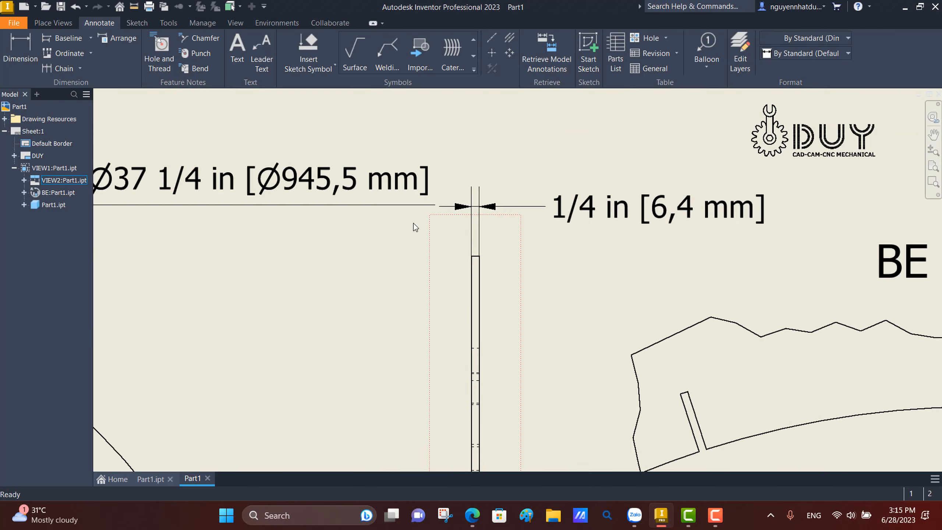
- Move the detail view lower on the sheet and place its label beneath the view
{"action": "scroll", "coordinate": [404, 224], "scroll_direction": "down", "scroll_amount": 5}
{"action": "left_click", "coordinate": [512, 332]}
{"action": "middle_click_drag", "start_coordinate": [515, 337], "coordinate": [457, 272]}
{"action": "middle_click_drag", "start_coordinate": [527, 311], "coordinate": [522, 259]}
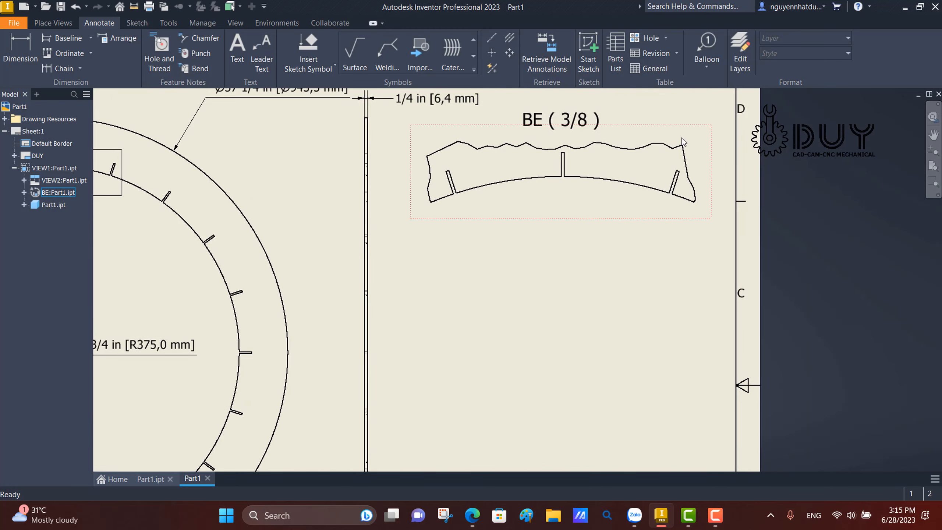
{"action": "left_click_drag", "start_coordinate": [694, 140], "coordinate": [696, 210]}
{"action": "scroll", "coordinate": [561, 254], "scroll_direction": "down", "scroll_amount": 5}
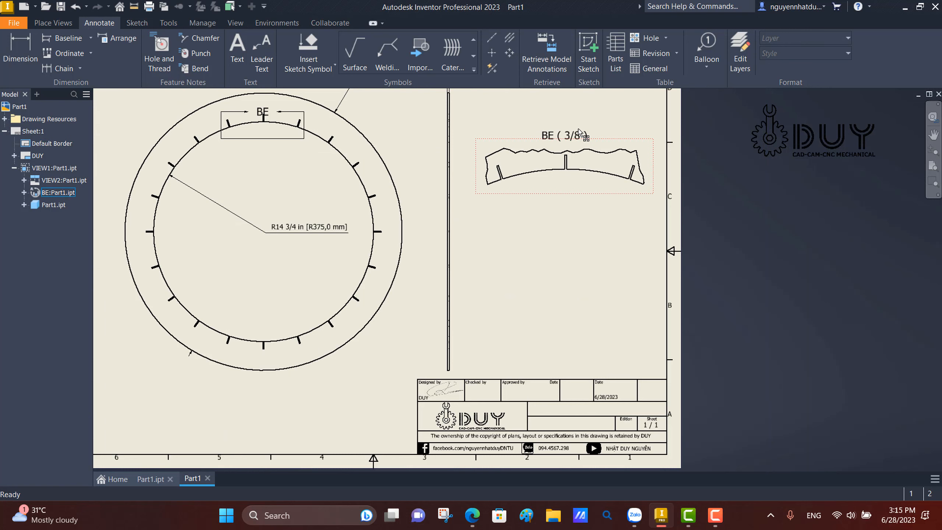
{"action": "mouse_move", "coordinate": [579, 135]}
{"action": "left_mouse_down"}
{"action": "mouse_move", "coordinate": [578, 237]}
{"action": "mouse_move", "coordinate": [578, 188]}
{"action": "left_mouse_up"}
{"action": "scroll", "coordinate": [559, 236], "scroll_direction": "up", "scroll_amount": 3}
- Edit the detail view's label and add the line "SLOT DETAIL" above the view identifier
{"action": "left_click", "coordinate": [563, 212]}
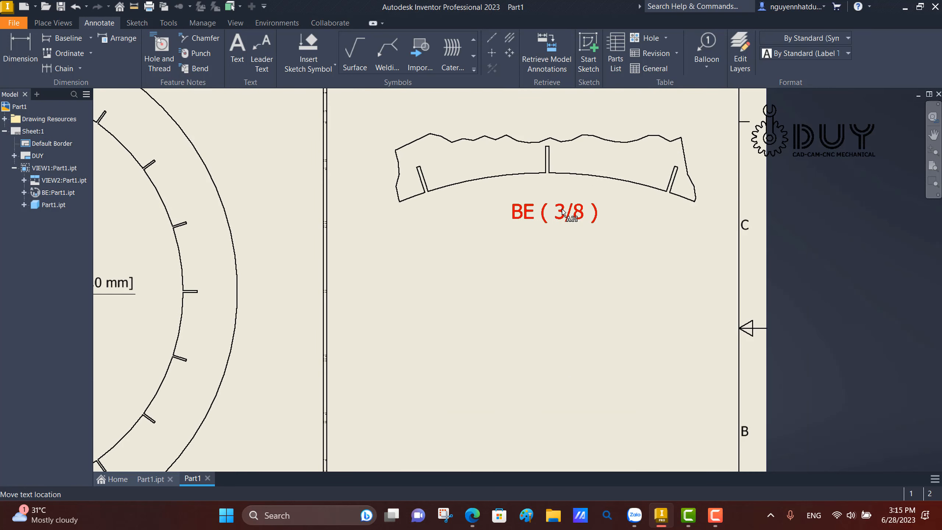
{"action": "double_click", "coordinate": [563, 212]}
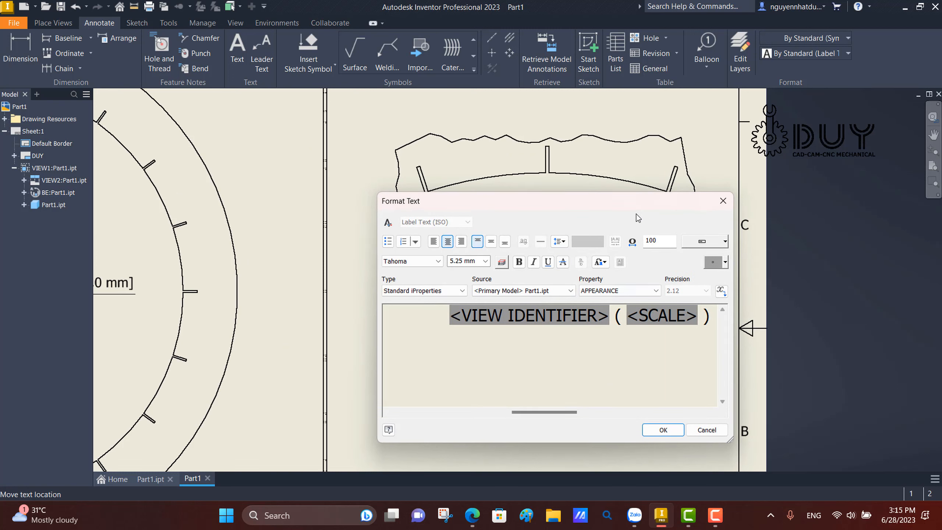
{"action": "triple_click", "coordinate": [444, 320]}
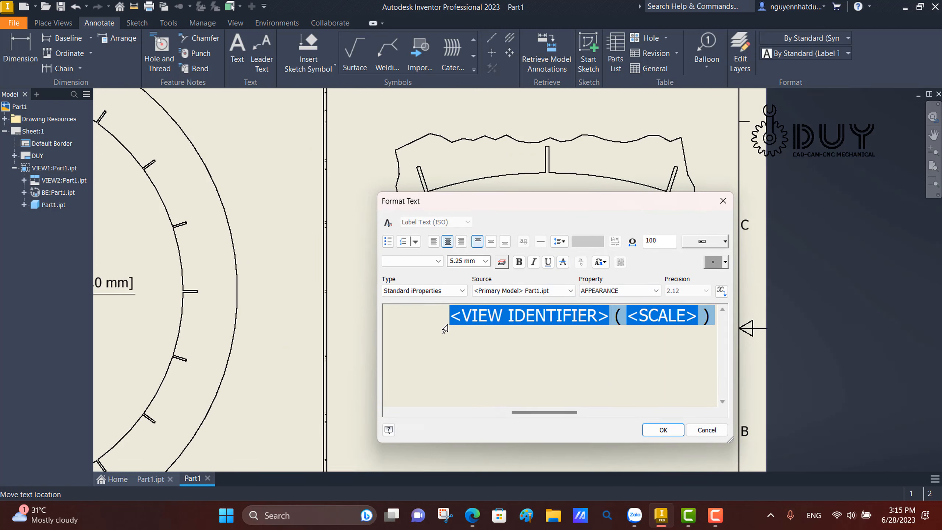
{"action": "left_click", "coordinate": [445, 328]}
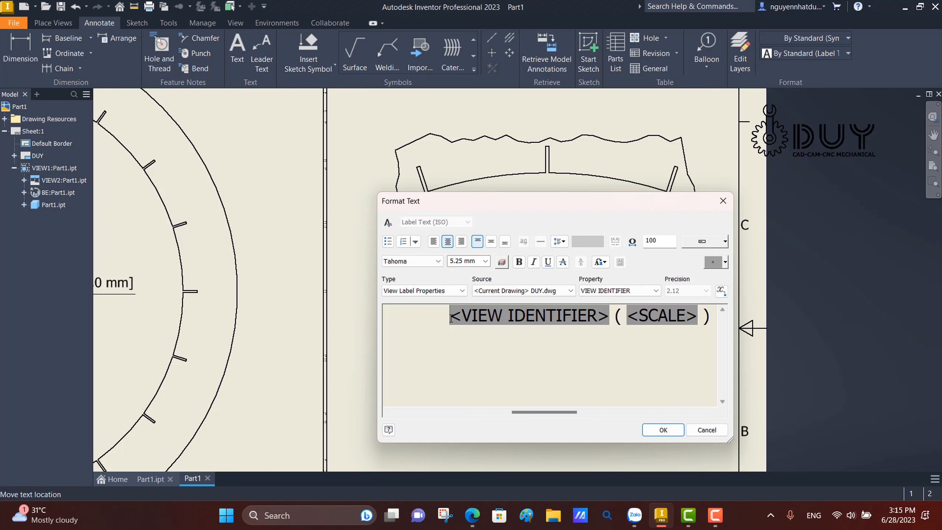
{"action": "type", "text": "sol"}
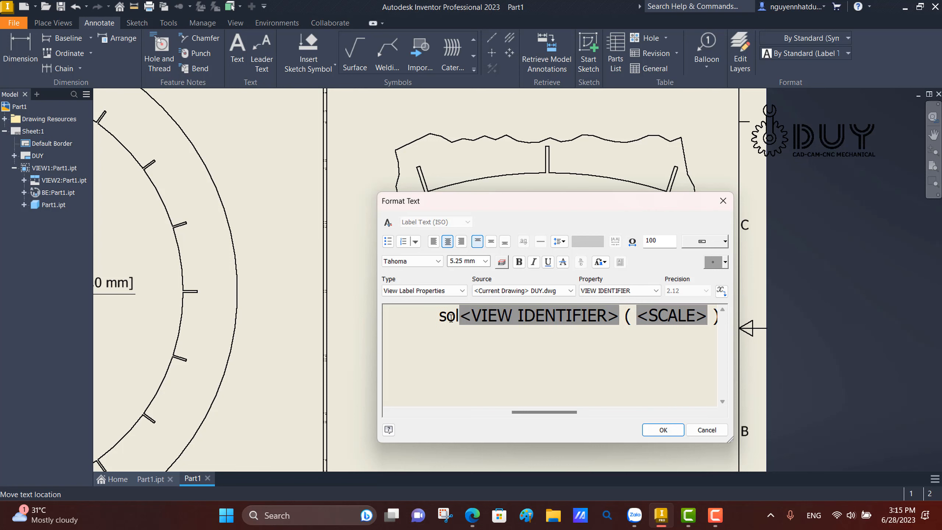
{"action": "key", "text": "BackSpace"}
{"action": "key", "text": "BackSpace"}
{"action": "key", "text": "BackSpace"}
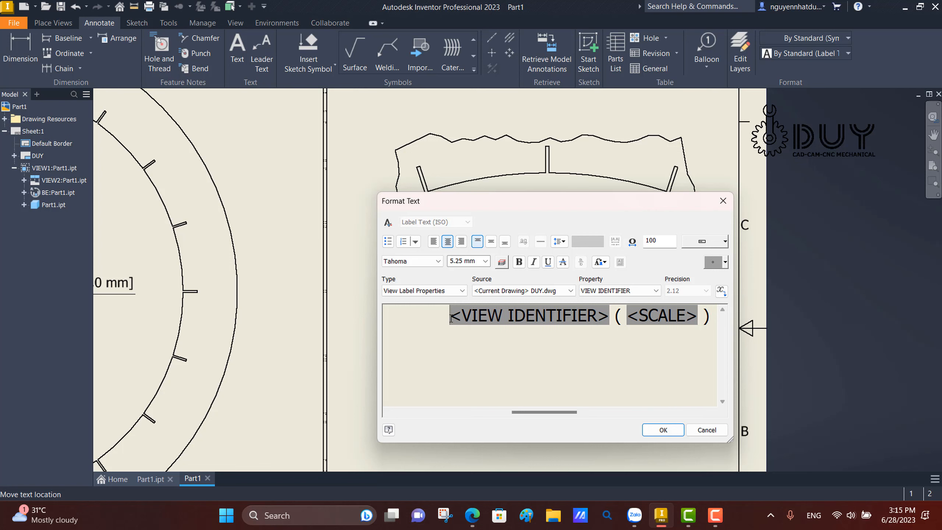
{"action": "type", "text": "SO"}
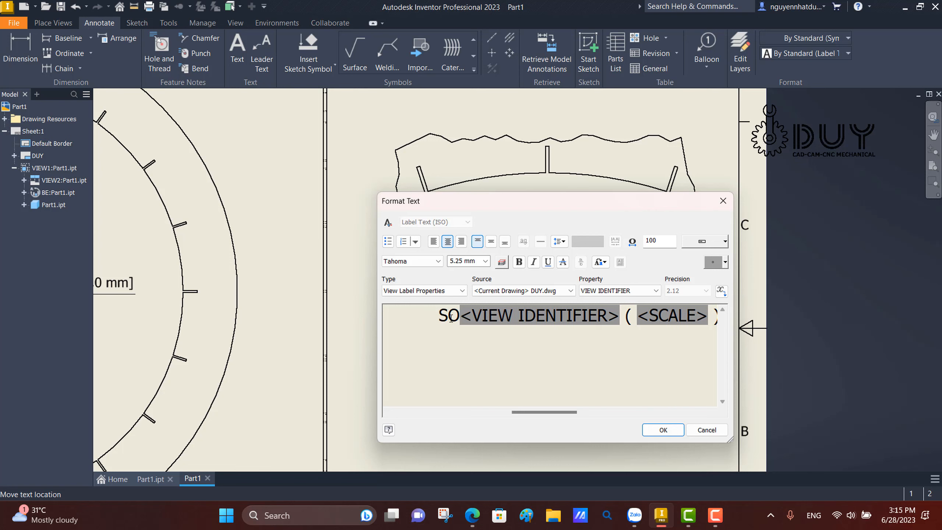
{"action": "key", "text": "BackSpace"}
{"action": "type", "text": "LOT"}
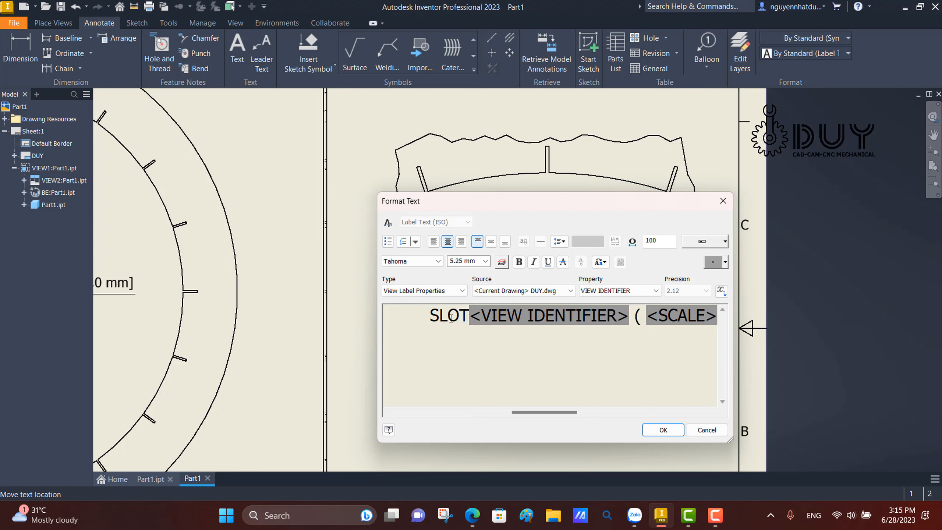
{"action": "type", "text": " DE"}
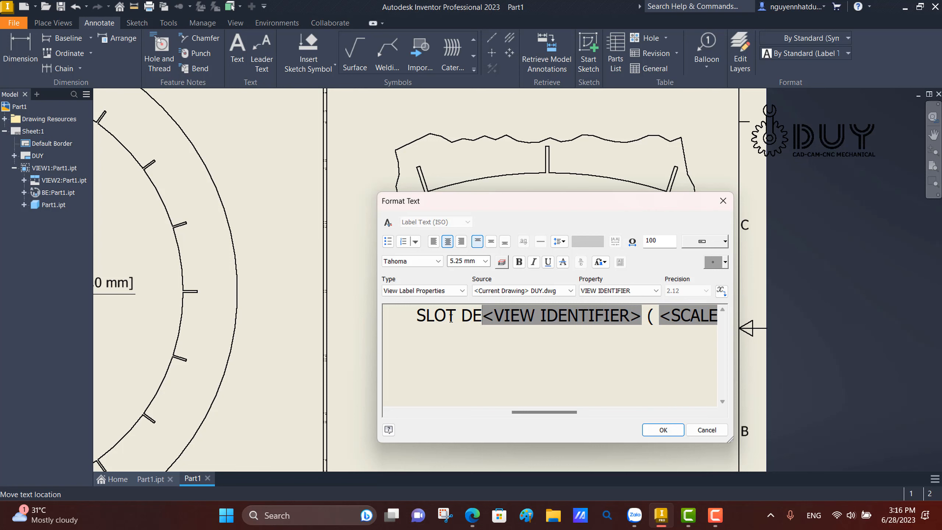
{"action": "type", "text": "TAIL"}
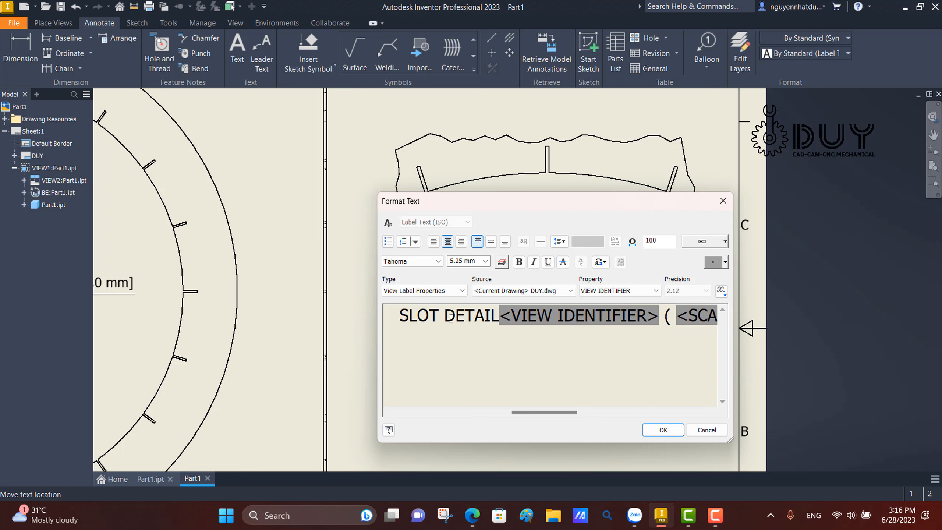
{"action": "key", "text": "Return"}
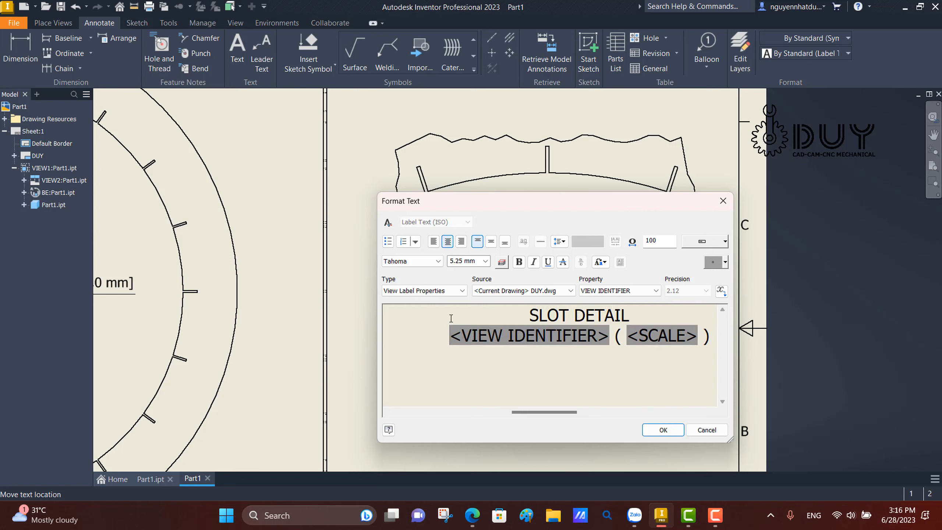
- Prefix the view identifier with "DETAIL" and put the scale on its own line prefixed with "SCALE"
{"action": "type", "text": "DETAIL"}
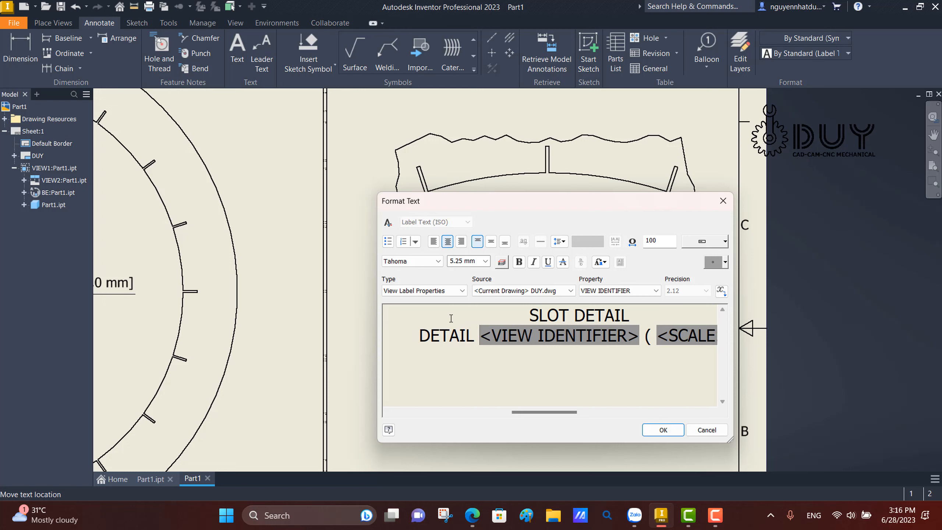
{"action": "key", "text": "Right"}
{"action": "key", "text": "Right"}
{"action": "key", "text": "Right"}
{"action": "key", "text": "Left"}
{"action": "key", "text": "Return"}
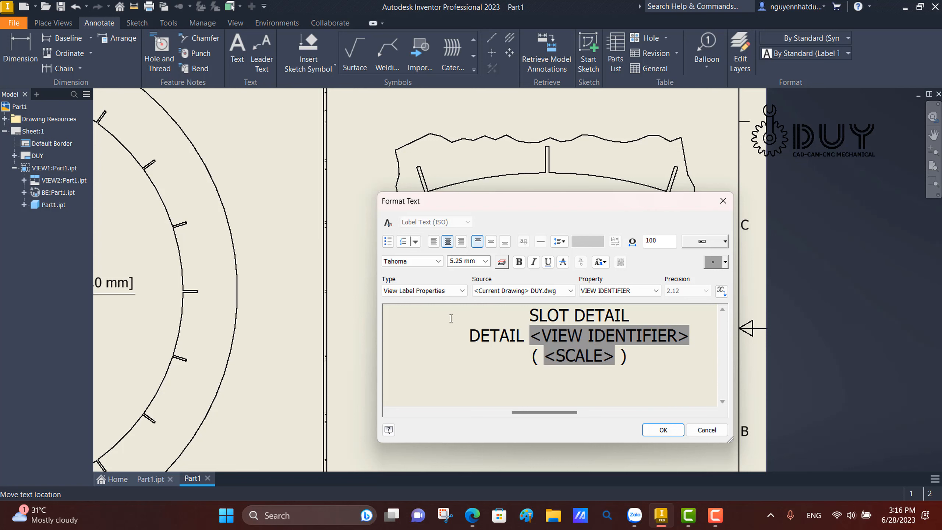
{"action": "type", "text": "SCA"}
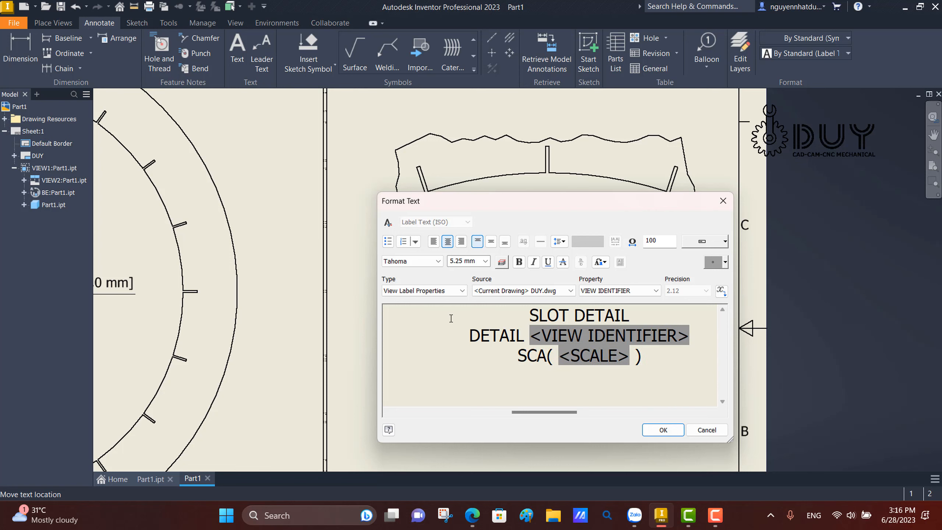
{"action": "type", "text": "LE"}
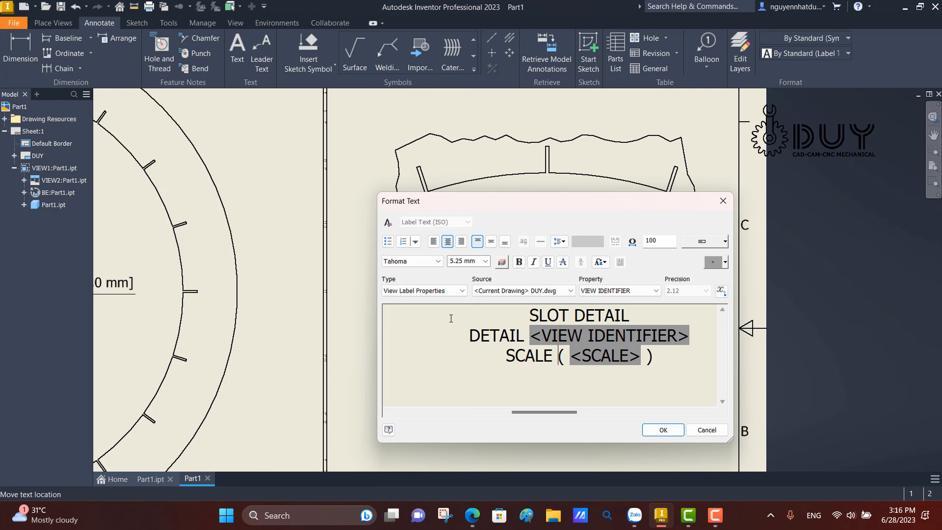
- Add "20 PLACES" as the last line of the detail view's label and apply the text
{"action": "key", "text": "Right"}
{"action": "key", "text": "Right"}
{"action": "key", "text": "Right"}
{"action": "type", "text": "2"}
{"action": "type", "text": "0 PLA"}
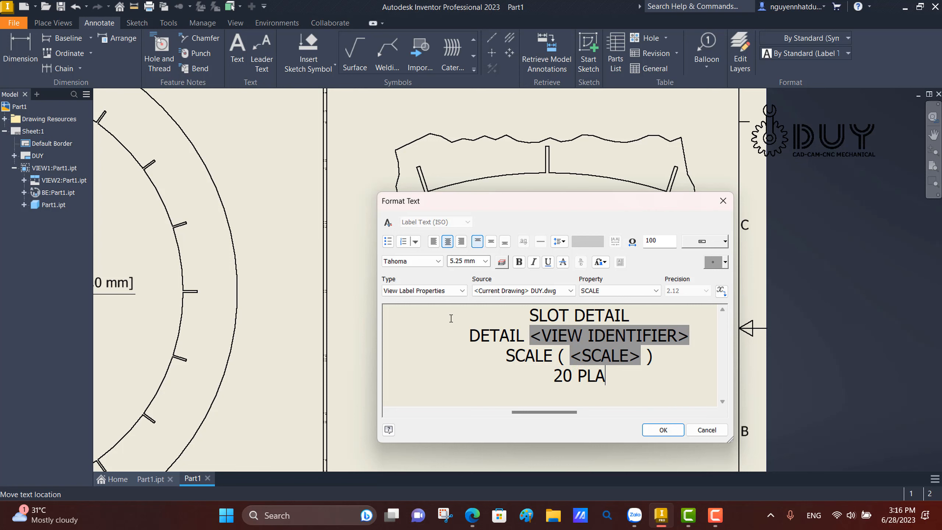
{"action": "type", "text": "CES"}
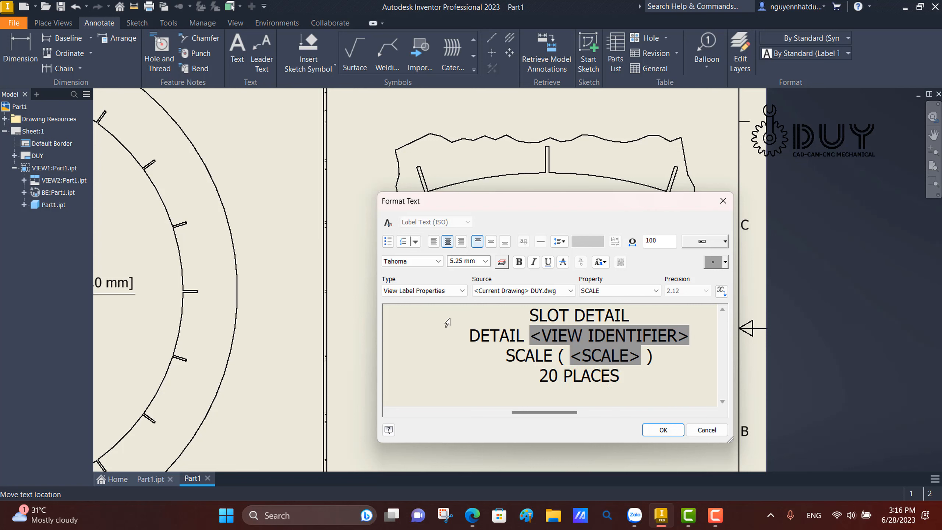
{"action": "left_click", "coordinate": [663, 430]}
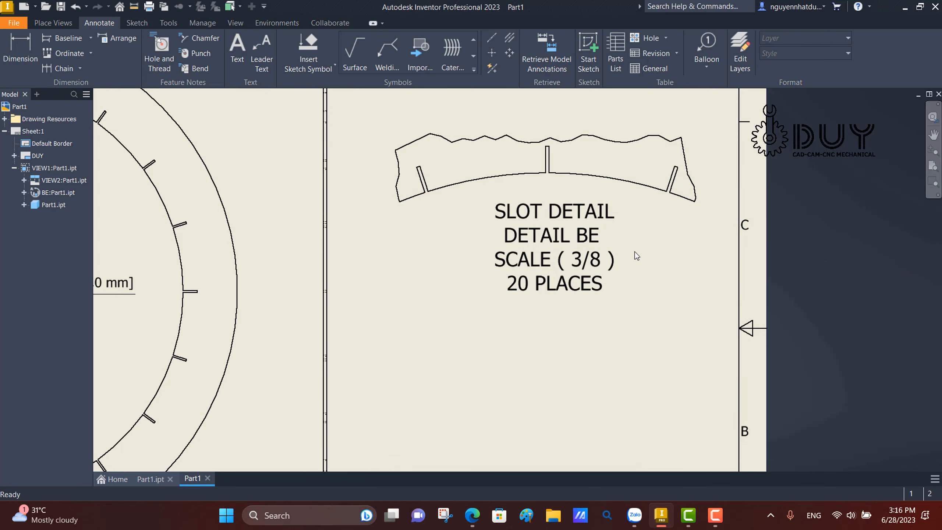
- Add a centerline bisector between the two long edges of the middle slot in the detail view
{"action": "scroll", "coordinate": [637, 256], "scroll_direction": "up", "scroll_amount": 3}
{"action": "scroll", "coordinate": [475, 260], "scroll_direction": "down", "scroll_amount": 5}
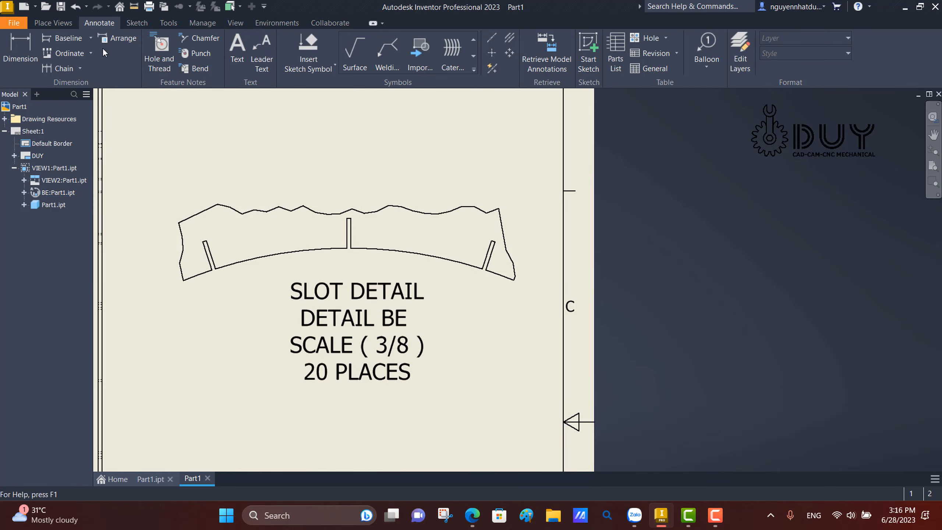
{"action": "left_click", "coordinate": [509, 37]}
{"action": "scroll", "coordinate": [358, 236], "scroll_direction": "down", "scroll_amount": 6}
{"action": "left_click", "coordinate": [331, 227]}
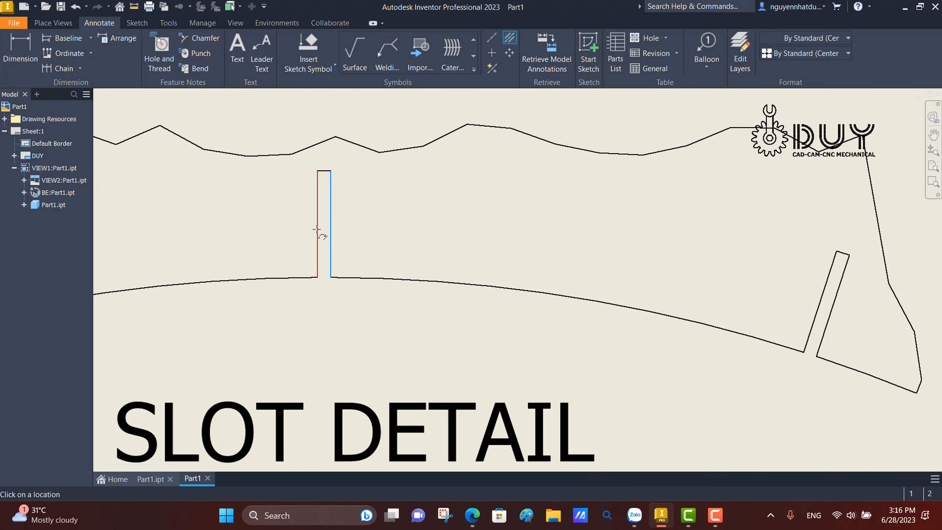
{"action": "left_click", "coordinate": [318, 233]}
{"action": "scroll", "coordinate": [351, 224], "scroll_direction": "up", "scroll_amount": 2}
{"action": "scroll", "coordinate": [252, 139], "scroll_direction": "up", "scroll_amount": 3}
{"action": "key", "text": "Escape"}
{"action": "middle_click_drag", "start_coordinate": [249, 138], "coordinate": [321, 163]}
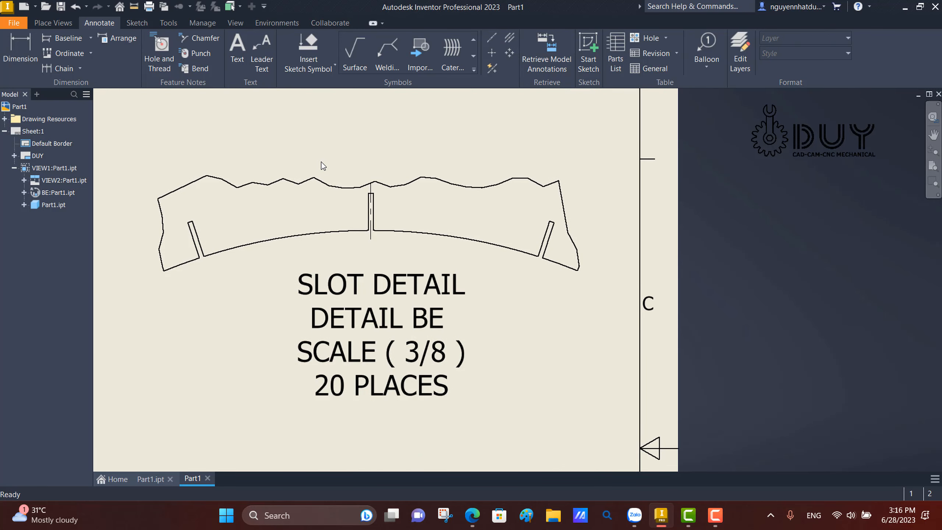
- Add centerline bisectors to the two outer slots of the detail view and move the view label further down
{"action": "left_click", "coordinate": [509, 37]}
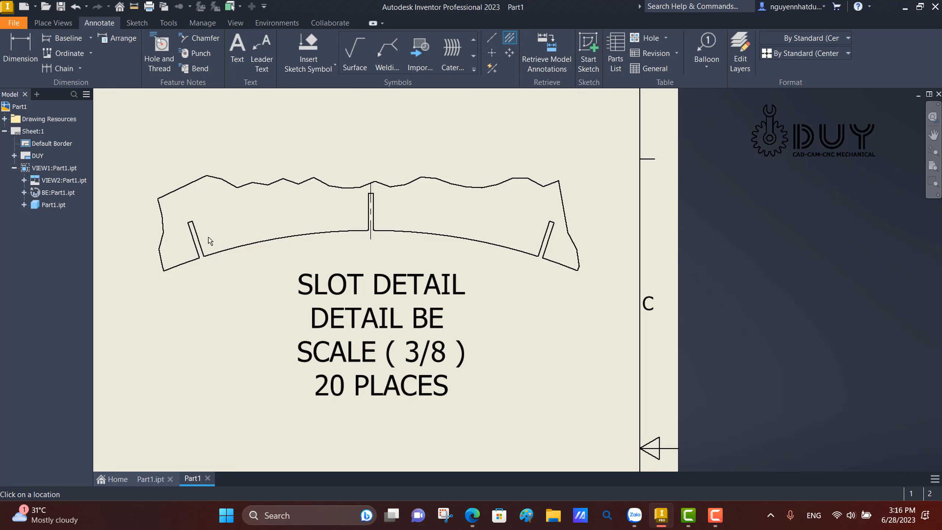
{"action": "left_click", "coordinate": [546, 250]}
{"action": "key", "text": "Escape"}
{"action": "middle_click_drag", "start_coordinate": [381, 255], "coordinate": [439, 227]}
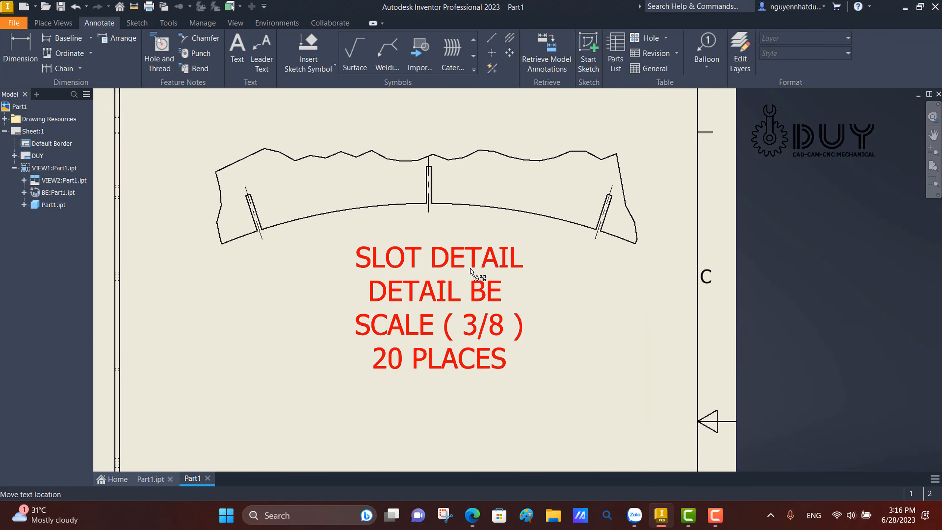
{"action": "left_click_drag", "start_coordinate": [492, 282], "coordinate": [503, 388]}
{"action": "middle_click_drag", "start_coordinate": [511, 319], "coordinate": [525, 295]}
- Dimension the depth of the middle slot in the detail view, placing the dimension beside the slot
{"action": "right_click", "coordinate": [316, 195]}
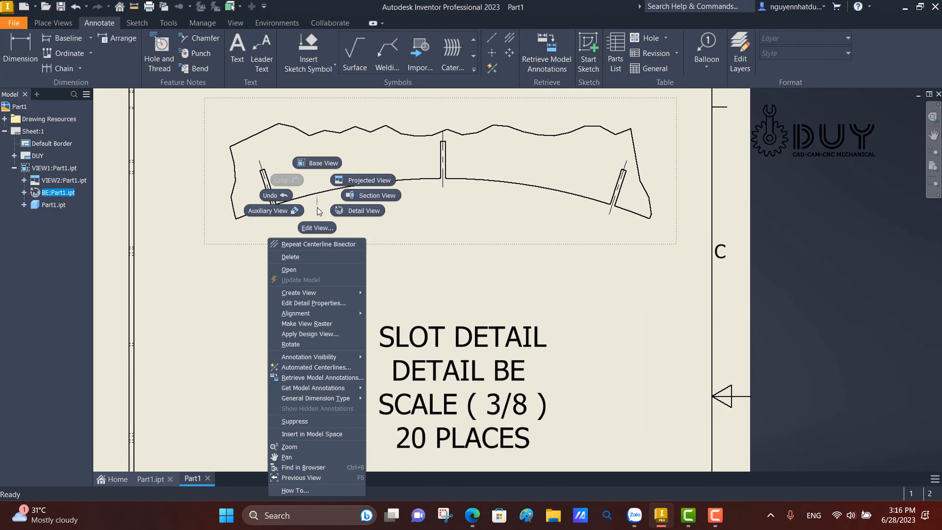
{"action": "right_click", "coordinate": [260, 290]}
{"action": "left_click", "coordinate": [240, 305]}
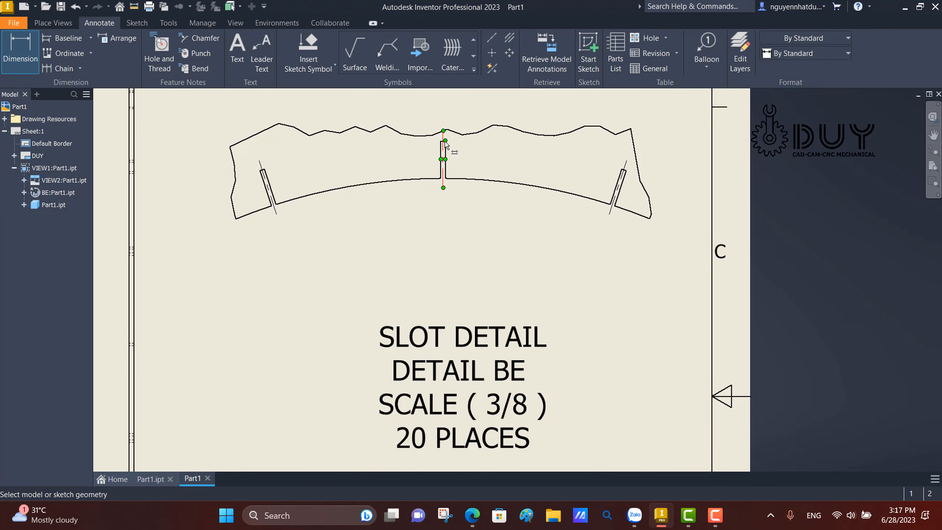
{"action": "scroll", "coordinate": [445, 143], "scroll_direction": "up", "scroll_amount": 5}
{"action": "left_click", "coordinate": [447, 164]}
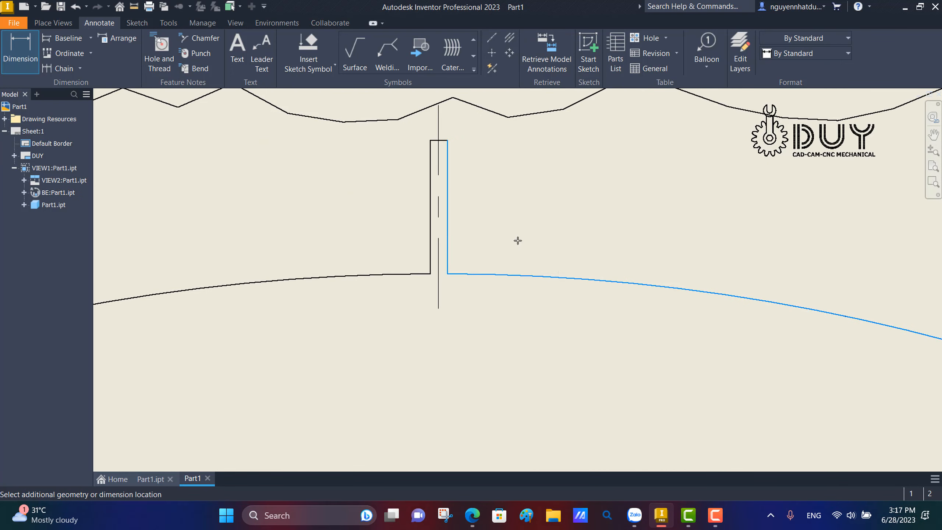
{"action": "scroll", "coordinate": [633, 220], "scroll_direction": "down", "scroll_amount": 5}
{"action": "scroll", "coordinate": [635, 222], "scroll_direction": "up", "scroll_amount": 3}
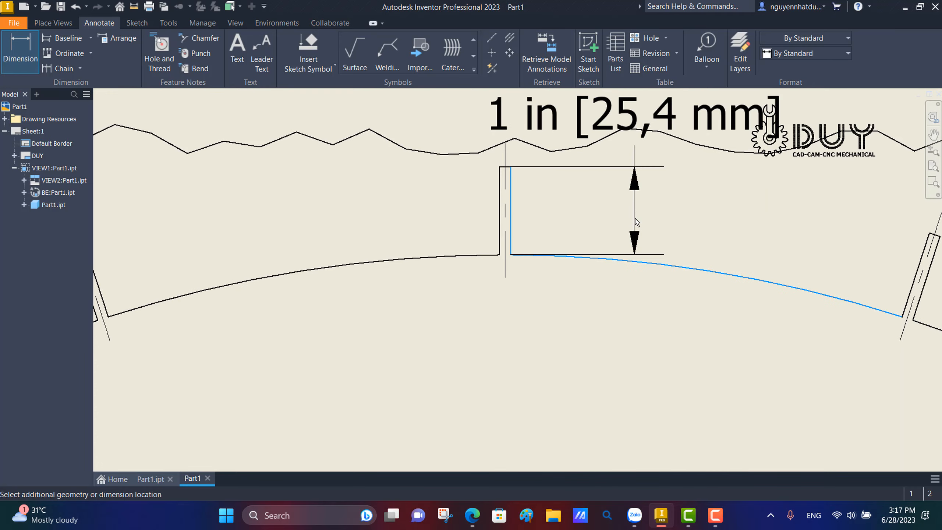
{"action": "left_click", "coordinate": [673, 114]}
{"action": "key", "text": "Escape"}
{"action": "key", "text": "Escape"}
- Move the slot depth dimension's text below its dimension line, under the ring's inner edge
{"action": "left_click_drag", "start_coordinate": [673, 120], "coordinate": [689, 199]}
{"action": "middle_click_drag", "start_coordinate": [651, 202], "coordinate": [422, 279]}
{"action": "left_click_drag", "start_coordinate": [411, 192], "coordinate": [493, 278]}
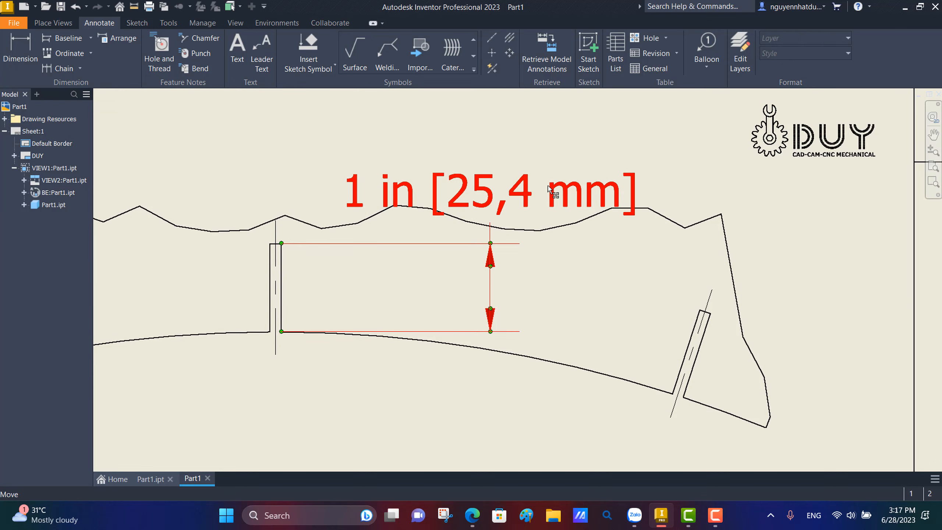
{"action": "left_click_drag", "start_coordinate": [552, 191], "coordinate": [465, 339]}
{"action": "scroll", "coordinate": [557, 277], "scroll_direction": "down", "scroll_amount": 5}
{"action": "scroll", "coordinate": [568, 254], "scroll_direction": "up", "scroll_amount": 4}
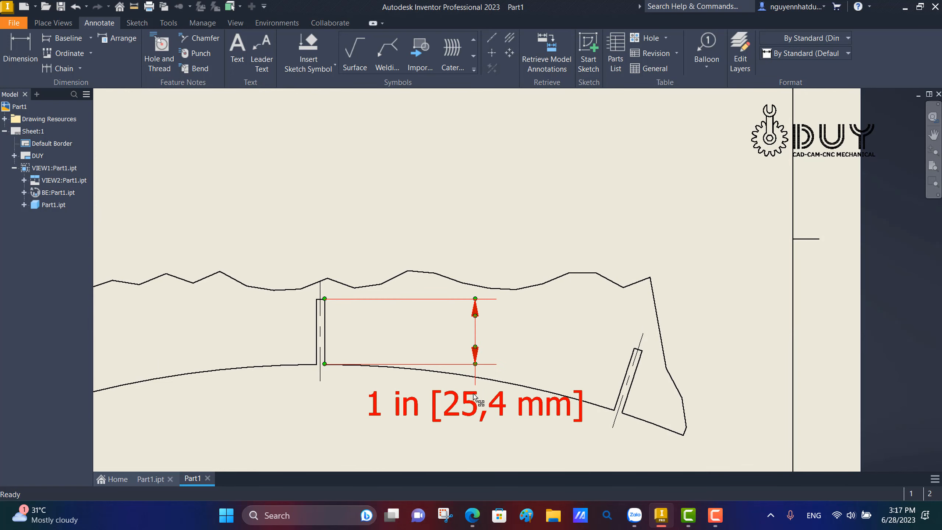
{"action": "mouse_move", "coordinate": [464, 357]}
{"action": "left_mouse_down"}
{"action": "mouse_move", "coordinate": [452, 433]}
{"action": "mouse_move", "coordinate": [432, 417]}
{"action": "left_mouse_up"}
{"action": "scroll", "coordinate": [441, 410], "scroll_direction": "up", "scroll_amount": 3}
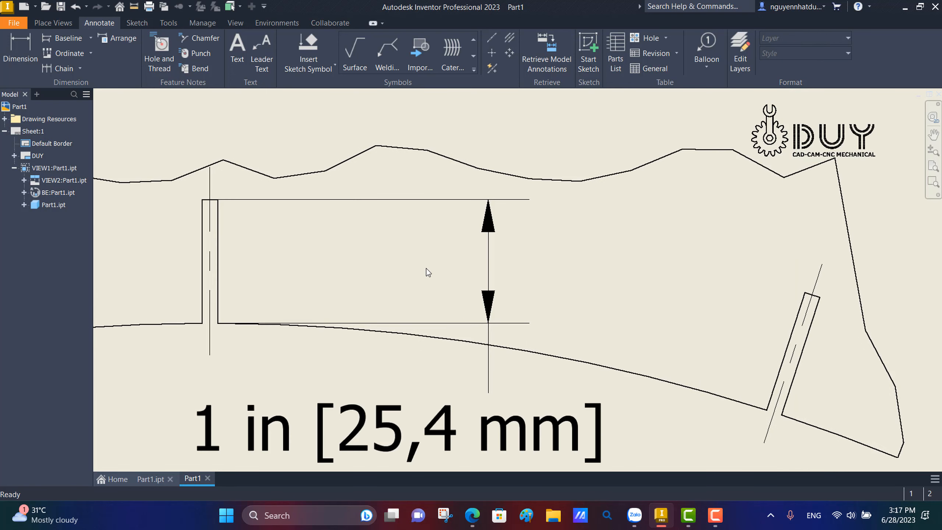
- Extend the detail BE boundary on the front view upward so its label sits clear above the middle slot
{"action": "scroll", "coordinate": [426, 268], "scroll_direction": "down", "scroll_amount": 6}
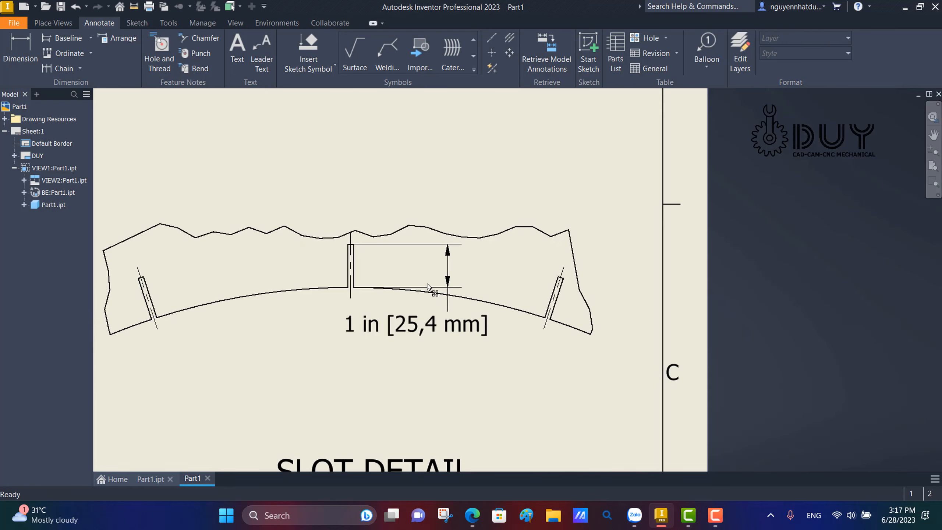
{"action": "scroll", "coordinate": [358, 288], "scroll_direction": "up", "scroll_amount": 4}
{"action": "left_click", "coordinate": [426, 302]}
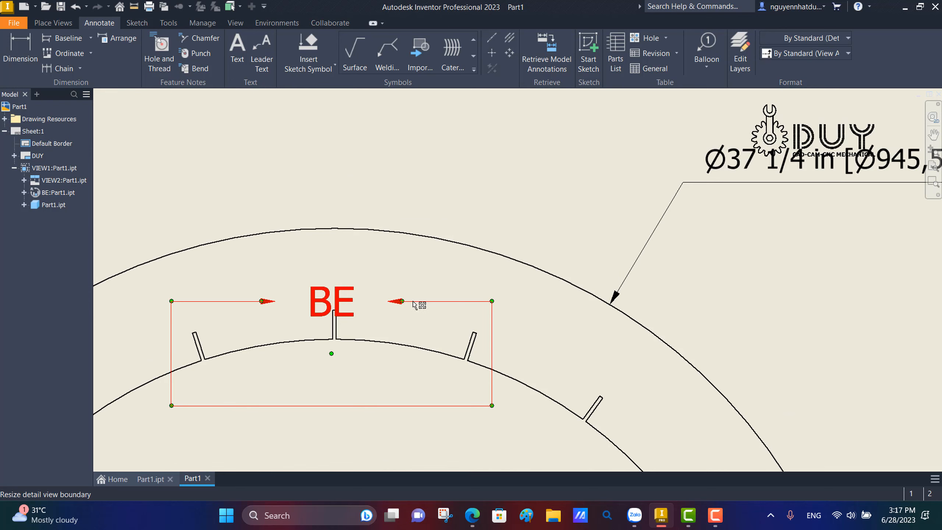
{"action": "left_click_drag", "start_coordinate": [491, 301], "coordinate": [489, 275]}
{"action": "left_click", "coordinate": [466, 313]}
{"action": "scroll", "coordinate": [466, 314], "scroll_direction": "up", "scroll_amount": 4}
{"action": "scroll", "coordinate": [466, 295], "scroll_direction": "down", "scroll_amount": 8}
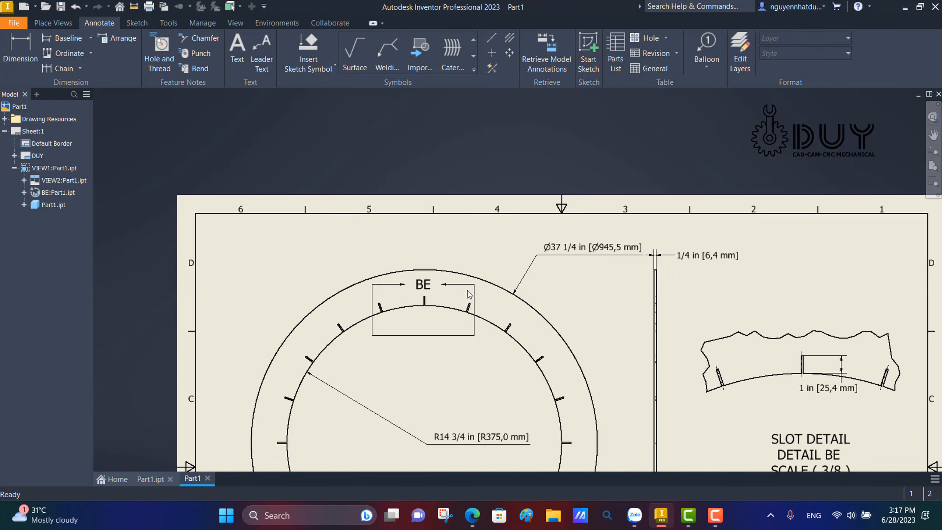
- Move the slot depth dimension's text in the detail view above its dimension line
{"action": "middle_click_drag", "start_coordinate": [723, 342], "coordinate": [485, 241]}
{"action": "scroll", "coordinate": [568, 256], "scroll_direction": "up", "scroll_amount": 3}
{"action": "mouse_move", "coordinate": [605, 315]}
{"action": "left_mouse_down"}
{"action": "mouse_move", "coordinate": [631, 307]}
{"action": "mouse_move", "coordinate": [633, 243]}
{"action": "left_mouse_up"}
{"action": "middle_click_drag", "start_coordinate": [483, 250], "coordinate": [378, 269]}
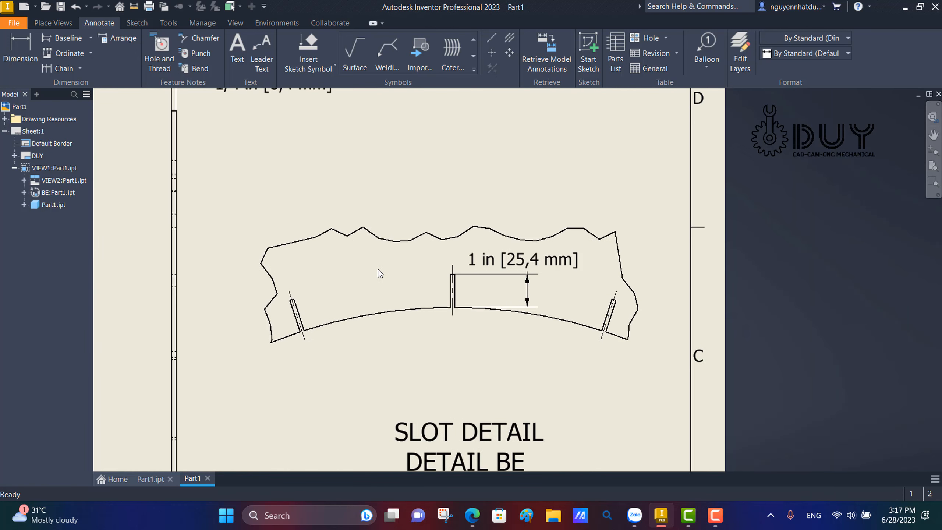
{"action": "left_click", "coordinate": [361, 284]}
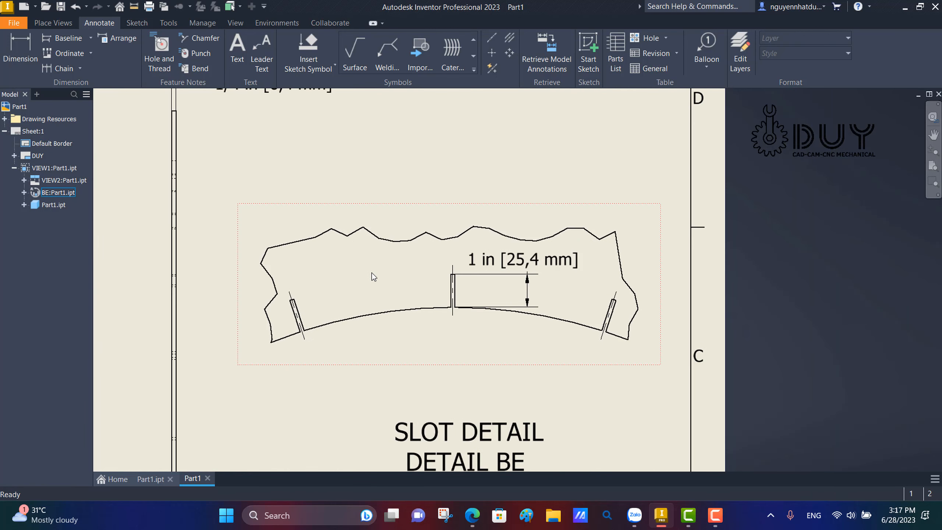
- Dimension the width of the middle slot in the detail view, placing the dimension above the view's broken edge
{"action": "scroll", "coordinate": [386, 273], "scroll_direction": "up", "scroll_amount": 3}
{"action": "right_click", "coordinate": [453, 151]}
{"action": "left_click", "coordinate": [455, 195]}
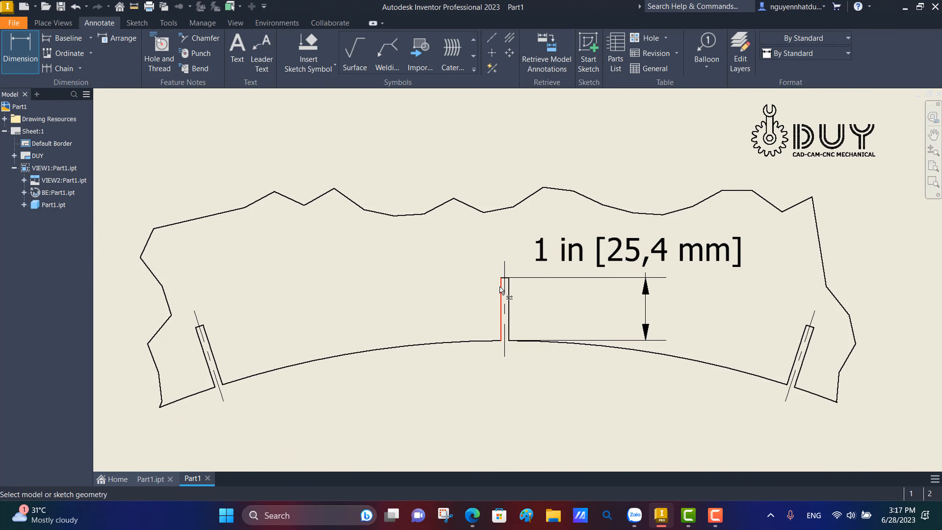
{"action": "left_click", "coordinate": [505, 297]}
{"action": "scroll", "coordinate": [495, 164], "scroll_direction": "down", "scroll_amount": 3}
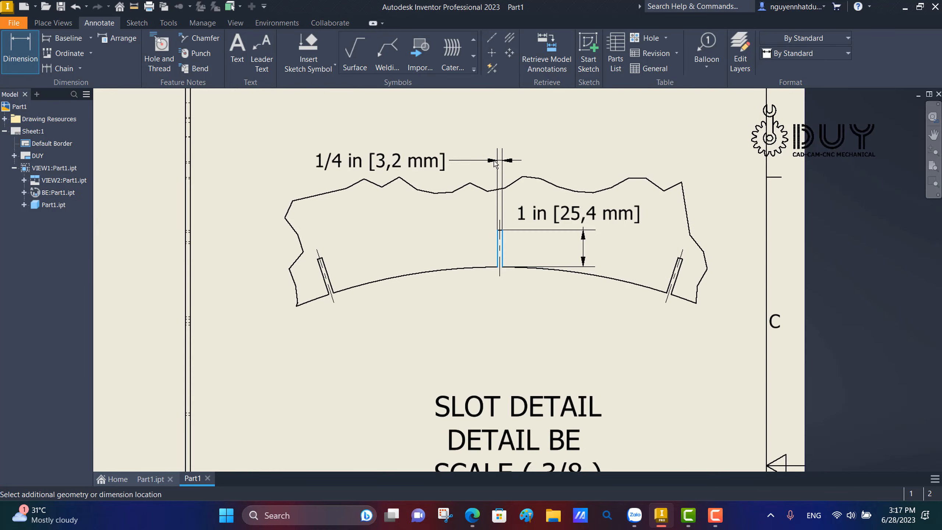
{"action": "left_click", "coordinate": [541, 147]}
{"action": "left_click", "coordinate": [394, 302]}
{"action": "scroll", "coordinate": [415, 307], "scroll_direction": "up", "scroll_amount": 3}
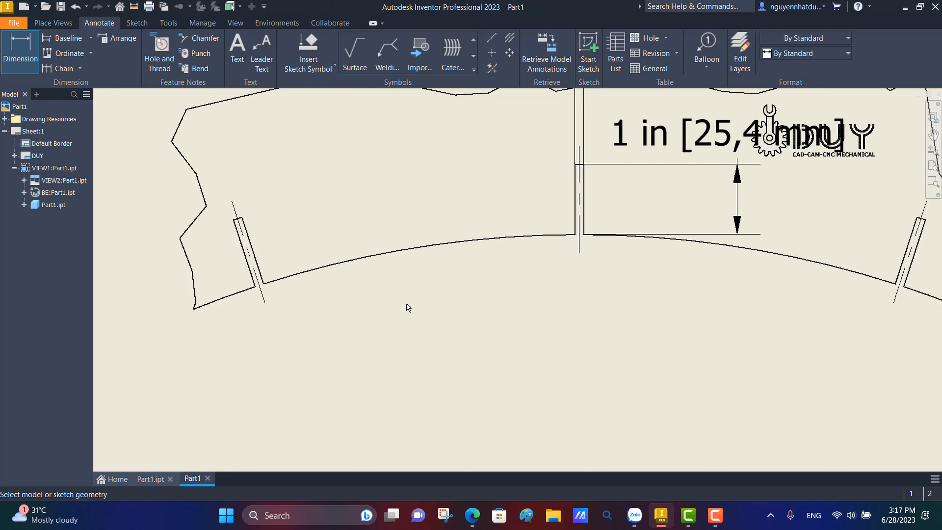
{"action": "key", "text": "Escape"}
- Extend the centerlines of all three slots in the detail view downward, well below the ring's inner edge
{"action": "scroll", "coordinate": [391, 311], "scroll_direction": "down", "scroll_amount": 2}
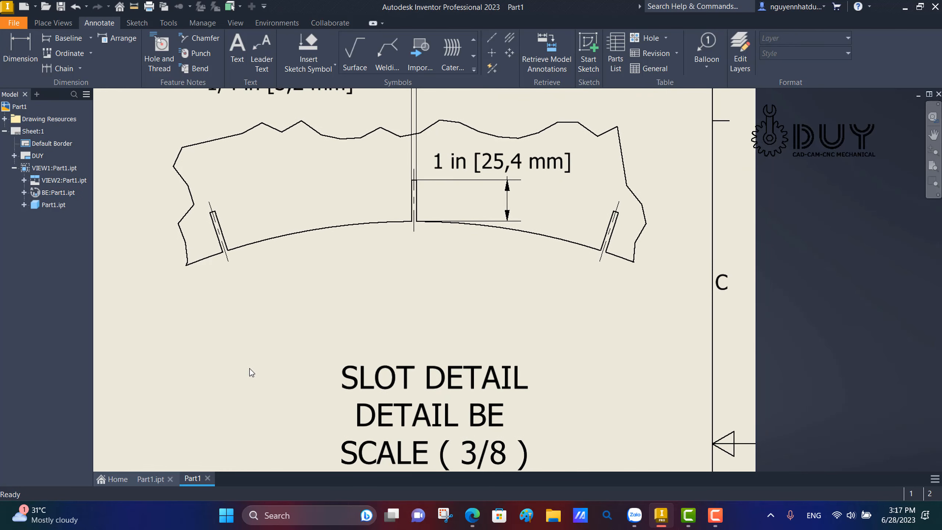
{"action": "right_click", "coordinate": [249, 368]}
{"action": "key", "text": "Escape"}
{"action": "left_click_drag", "start_coordinate": [414, 231], "coordinate": [414, 323]}
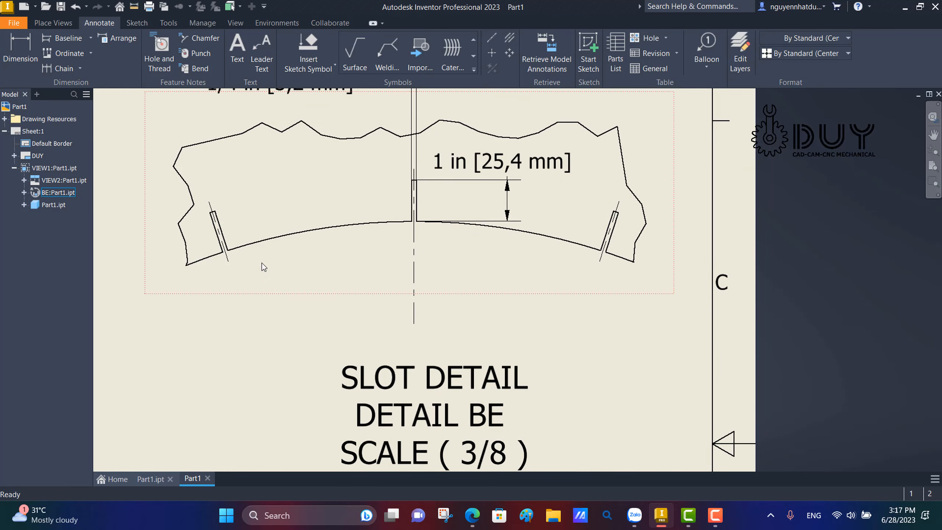
{"action": "left_click_drag", "start_coordinate": [227, 261], "coordinate": [255, 343]}
{"action": "left_click", "coordinate": [601, 259]}
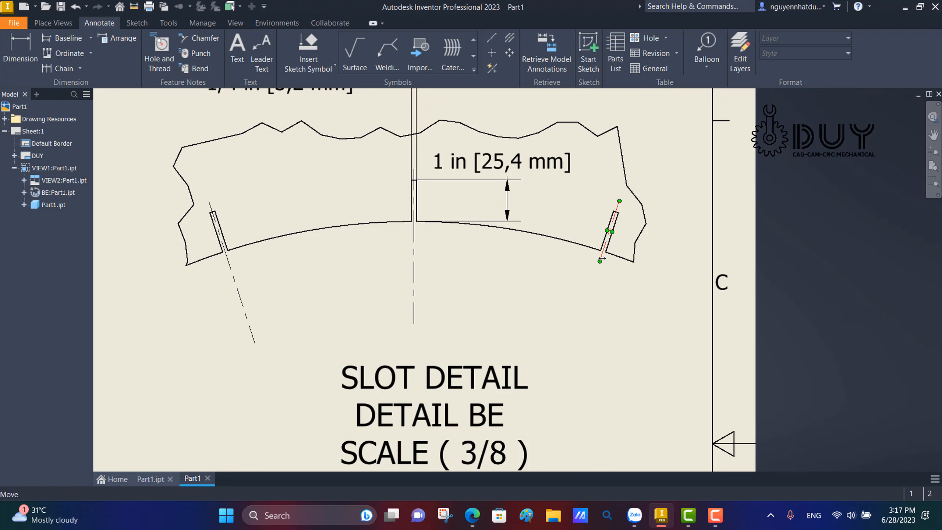
{"action": "left_click_drag", "start_coordinate": [602, 259], "coordinate": [575, 337]}
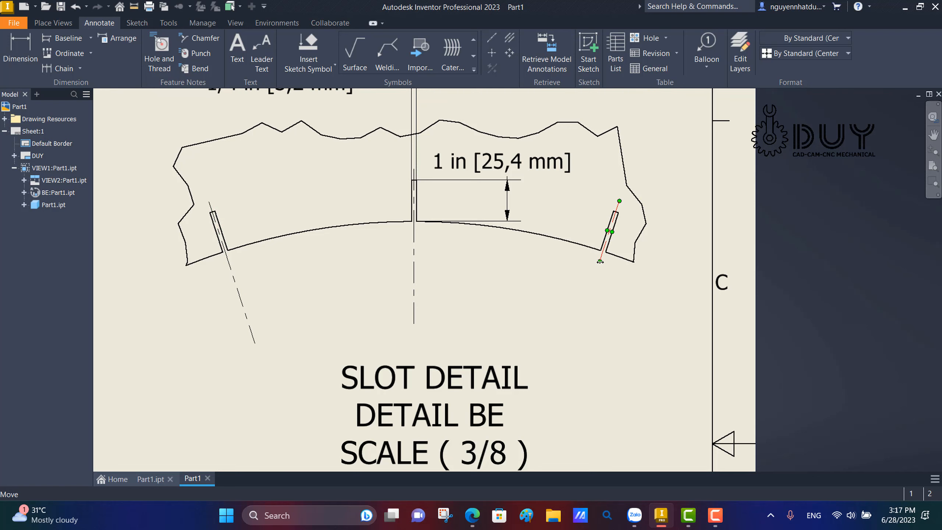
- Dimension the angle between the left and middle slot centerlines, placing it near the centerlines' lower ends
{"action": "right_click", "coordinate": [289, 347]}
{"action": "left_click", "coordinate": [288, 318]}
{"action": "left_click", "coordinate": [248, 313]}
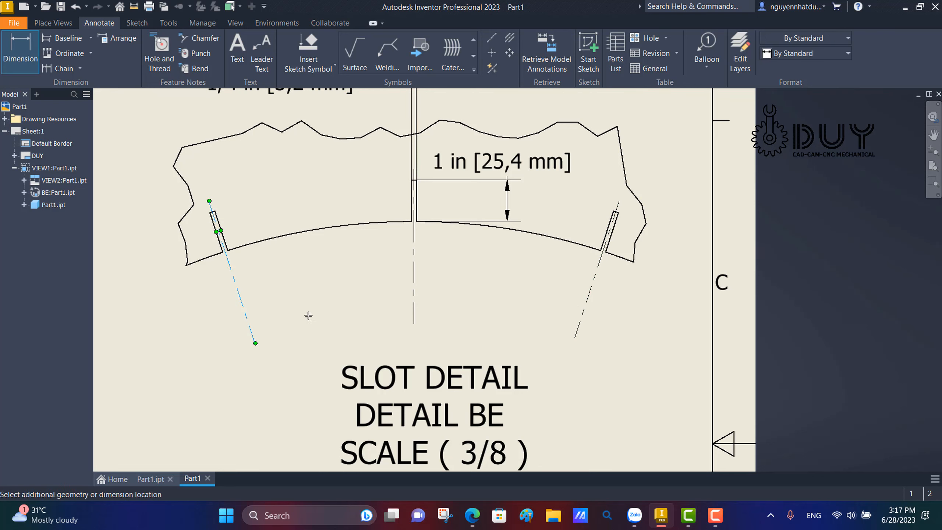
{"action": "left_click", "coordinate": [414, 318]}
{"action": "left_click", "coordinate": [396, 289]}
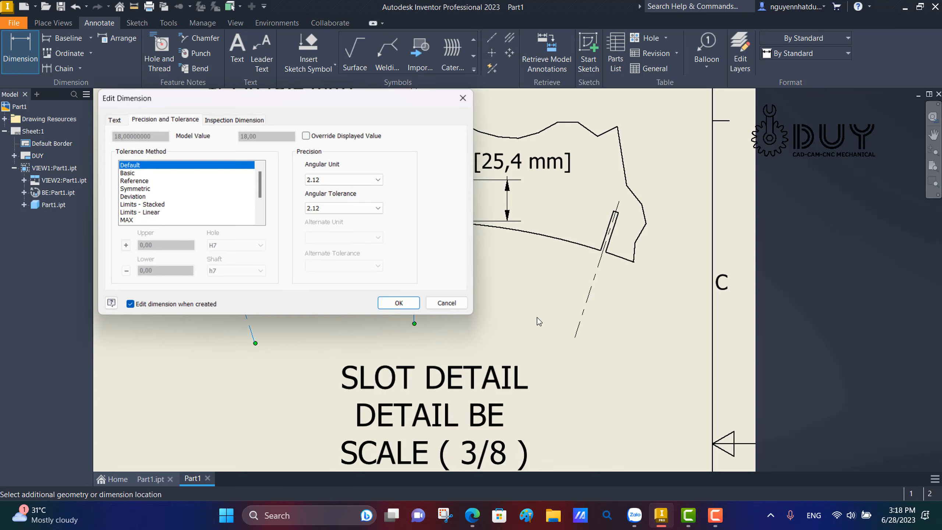
{"action": "left_click", "coordinate": [399, 306]}
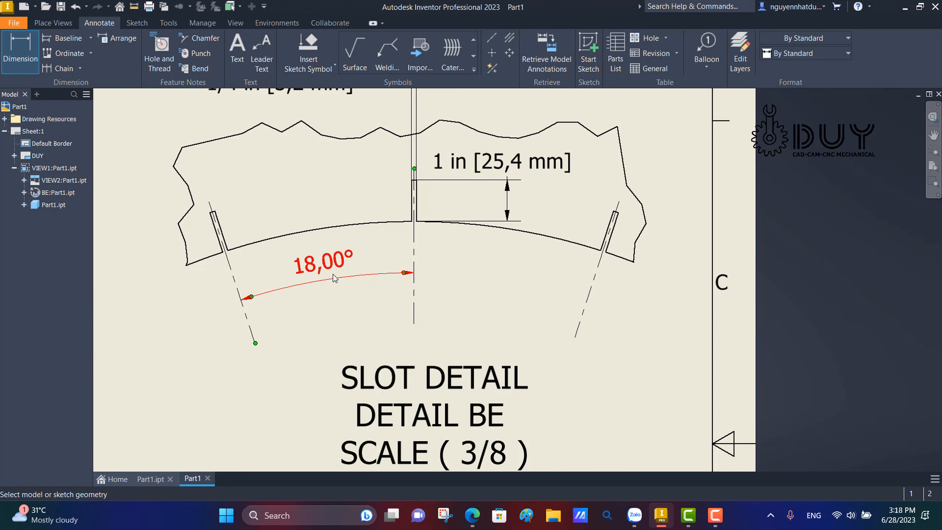
{"action": "key", "text": "Escape"}
{"action": "left_click_drag", "start_coordinate": [326, 282], "coordinate": [333, 317]}
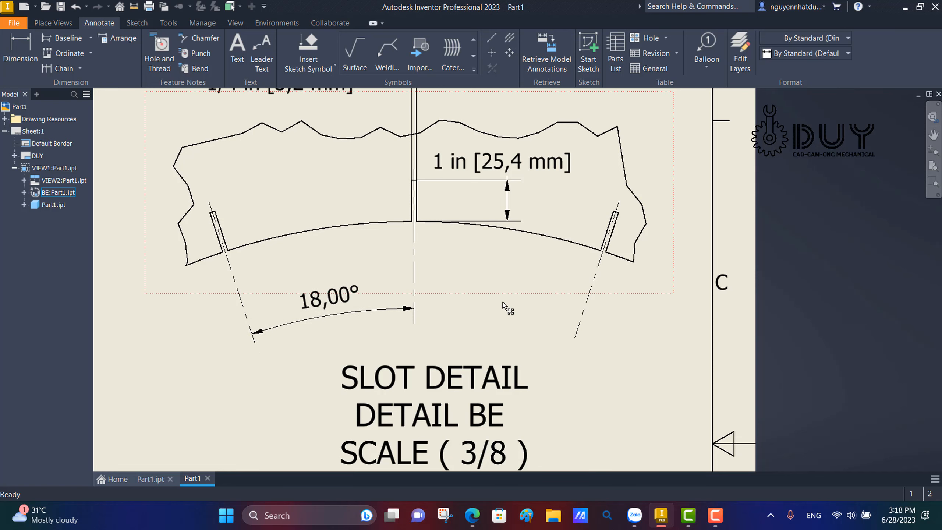
- Dimension the angle between the middle and right slot centerlines, aligning it with the left angular dimension
{"action": "right_click", "coordinate": [513, 337]}
{"action": "left_click", "coordinate": [481, 353]}
{"action": "left_click", "coordinate": [414, 274]}
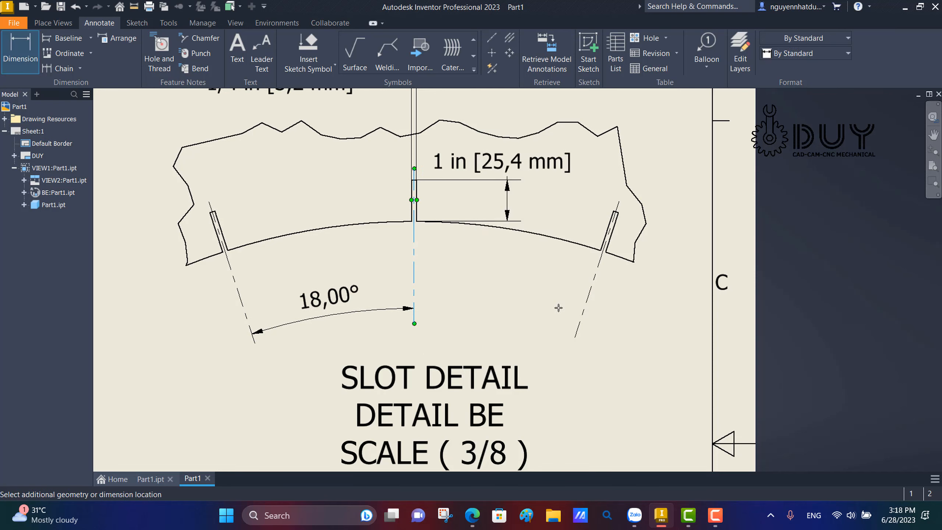
{"action": "left_click", "coordinate": [578, 322]}
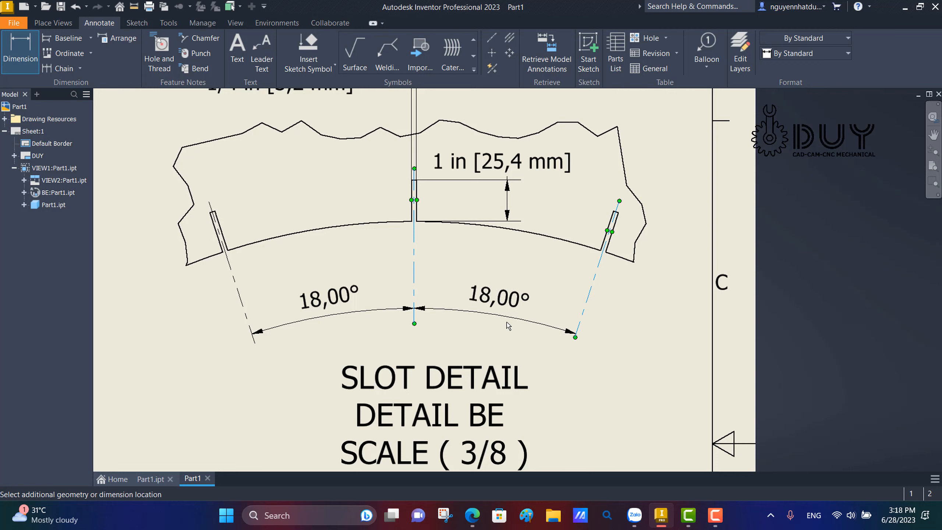
{"action": "left_click", "coordinate": [407, 297]}
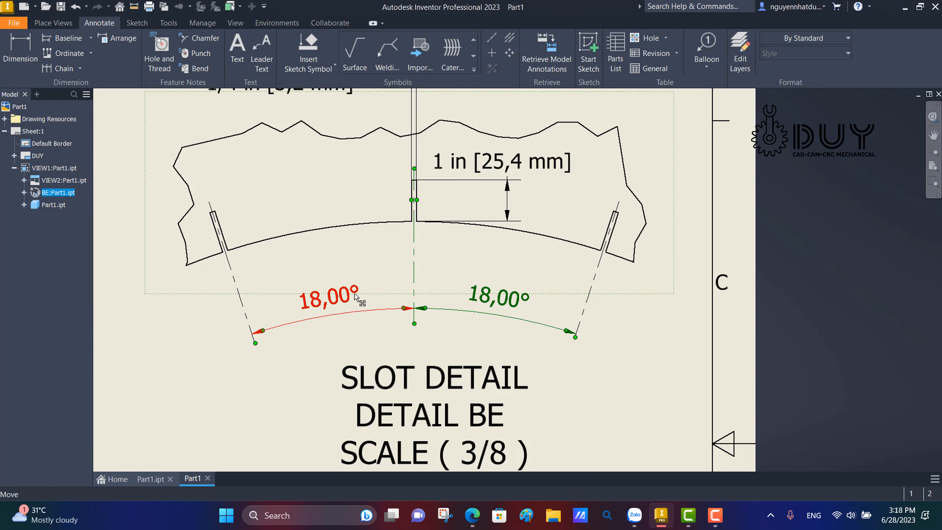
- Try to arrange the two angular dimensions of the detail view together below the ring's inner edge
{"action": "right_click", "coordinate": [344, 300]}
{"action": "key", "text": "Escape"}
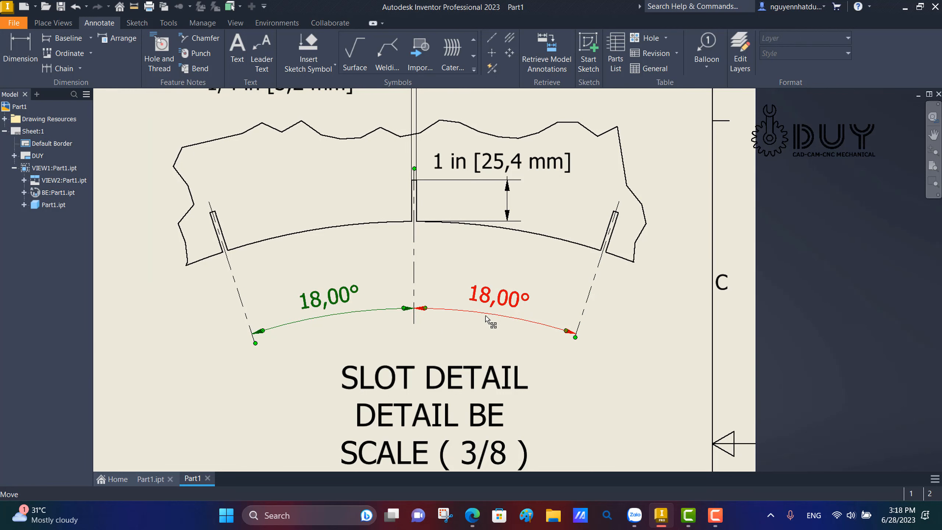
{"action": "right_click", "coordinate": [486, 316]}
{"action": "left_click", "coordinate": [512, 346]}
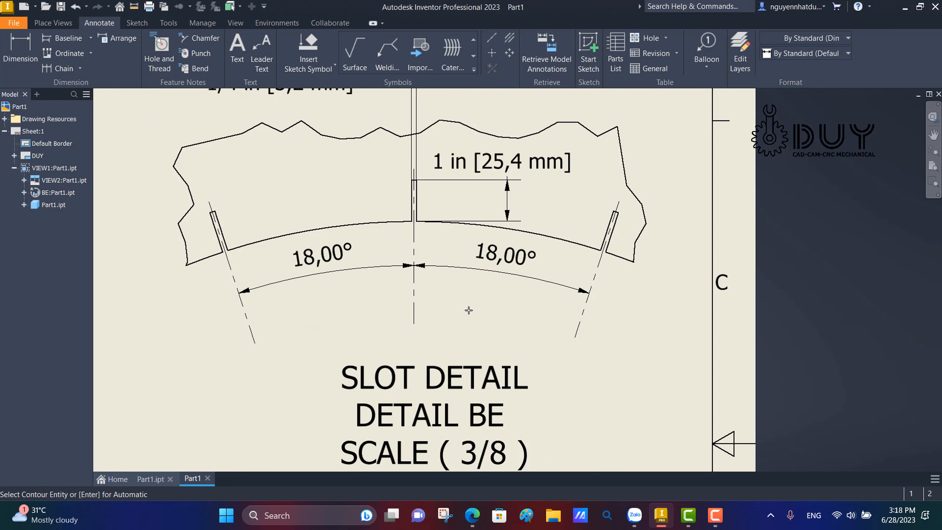
- Insert a revision table at the upper-left corner of the drawing sheet's border
{"action": "scroll", "coordinate": [309, 382], "scroll_direction": "down", "scroll_amount": 4}
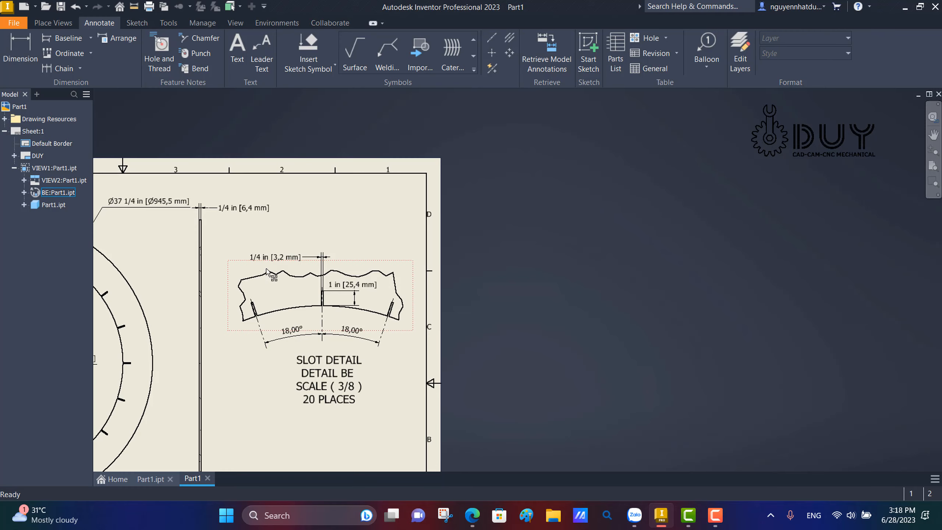
{"action": "middle_click_drag", "start_coordinate": [186, 284], "coordinate": [441, 256]}
{"action": "middle_click", "coordinate": [416, 269]}
{"action": "middle_click", "coordinate": [416, 269]}
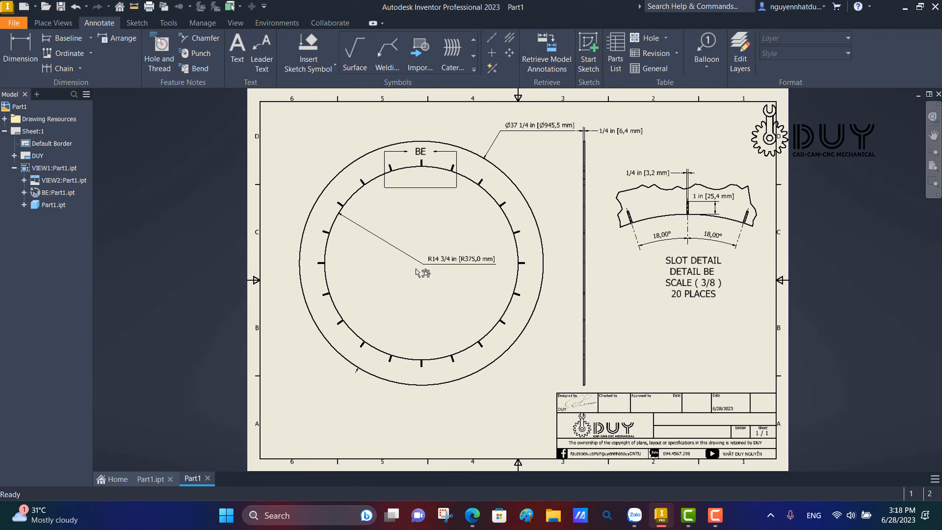
{"action": "left_click", "coordinate": [650, 53]}
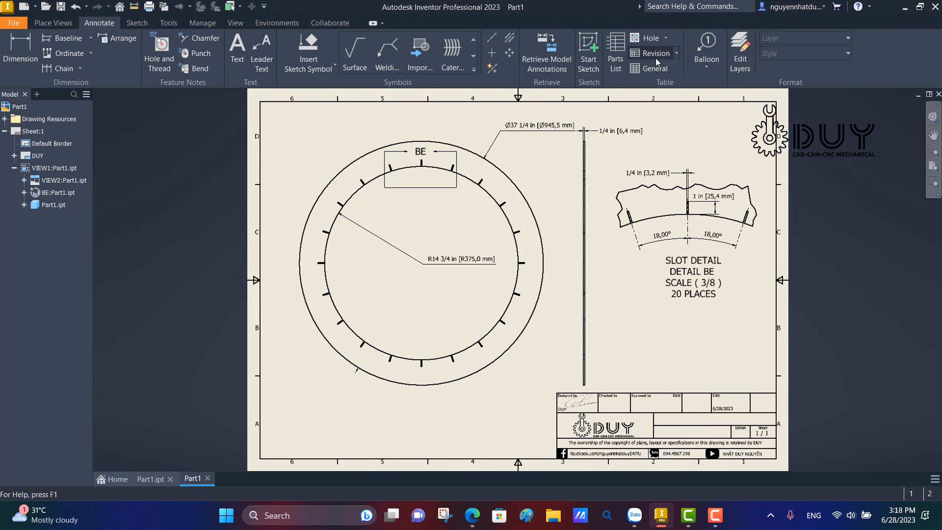
{"action": "left_click", "coordinate": [215, 238]}
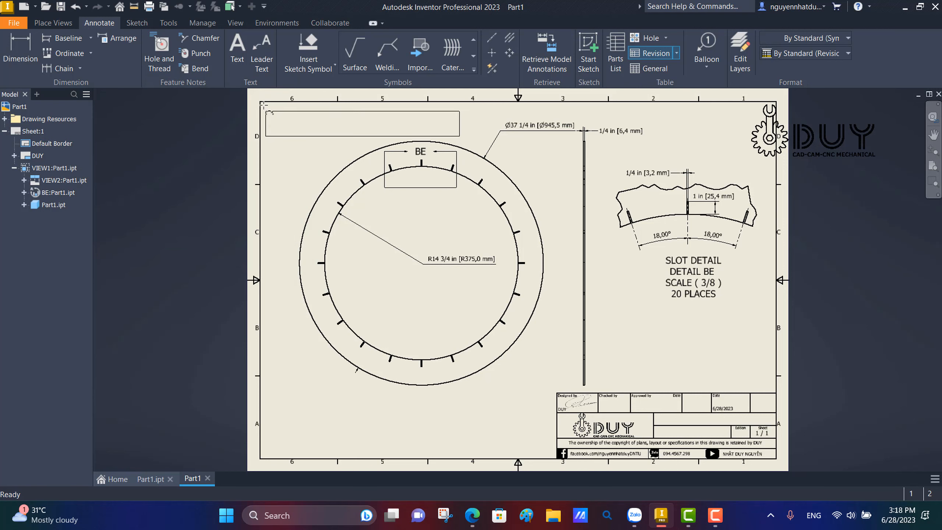
- Open the revision table for editing and remove the APPROVED column from its selected properties
{"action": "double_click", "coordinate": [370, 117]}
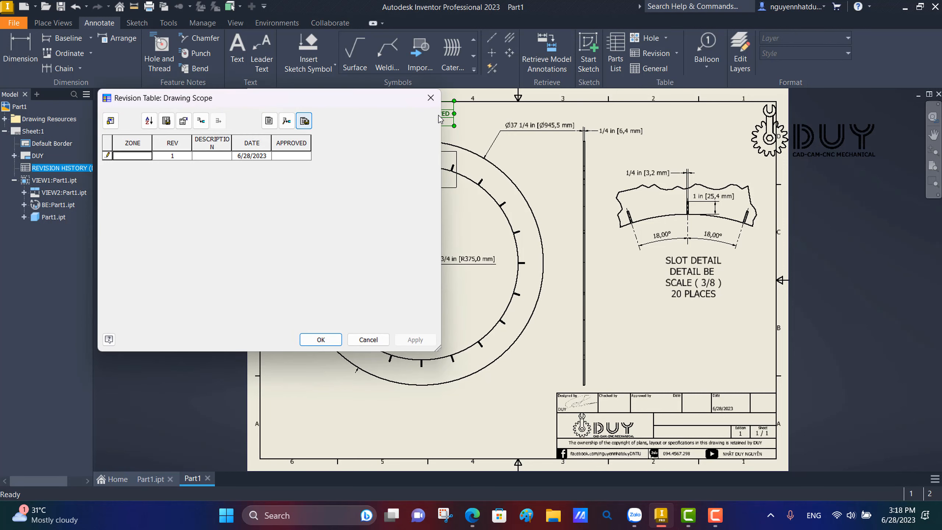
{"action": "right_click", "coordinate": [285, 143]}
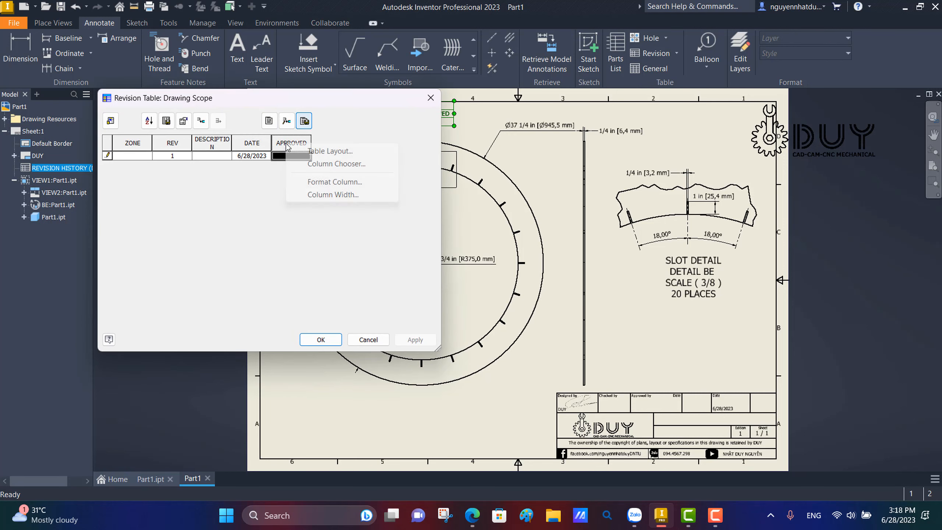
{"action": "left_click", "coordinate": [322, 163]}
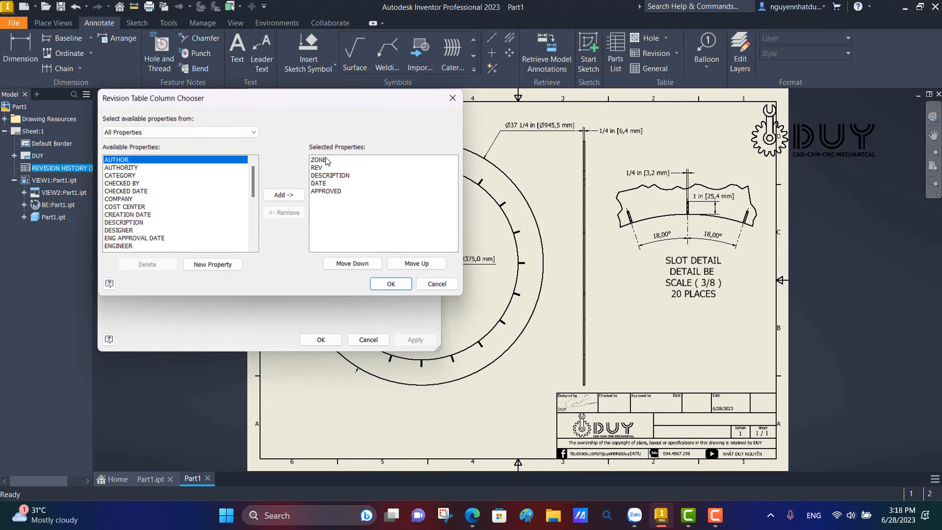
{"action": "left_click", "coordinate": [325, 191]}
{"action": "left_click", "coordinate": [284, 212]}
- Add the DESIGNER, ENGINEER and MANAGER columns to the revision table
{"action": "left_click", "coordinate": [127, 238]}
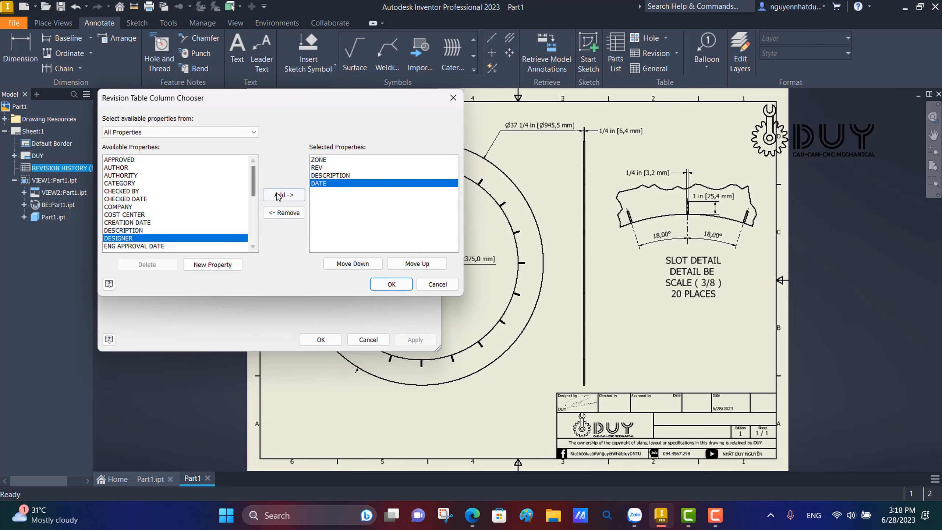
{"action": "left_click", "coordinate": [279, 197]}
{"action": "left_click", "coordinate": [135, 246]}
{"action": "left_click", "coordinate": [284, 194]}
{"action": "scroll", "coordinate": [151, 243], "scroll_direction": "down", "scroll_amount": 1}
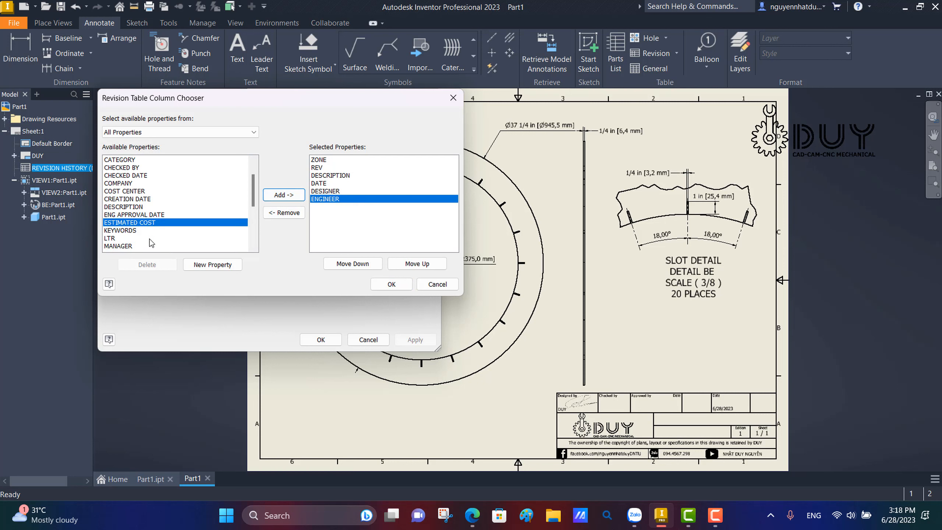
{"action": "left_click", "coordinate": [138, 246]}
{"action": "left_click", "coordinate": [283, 194]}
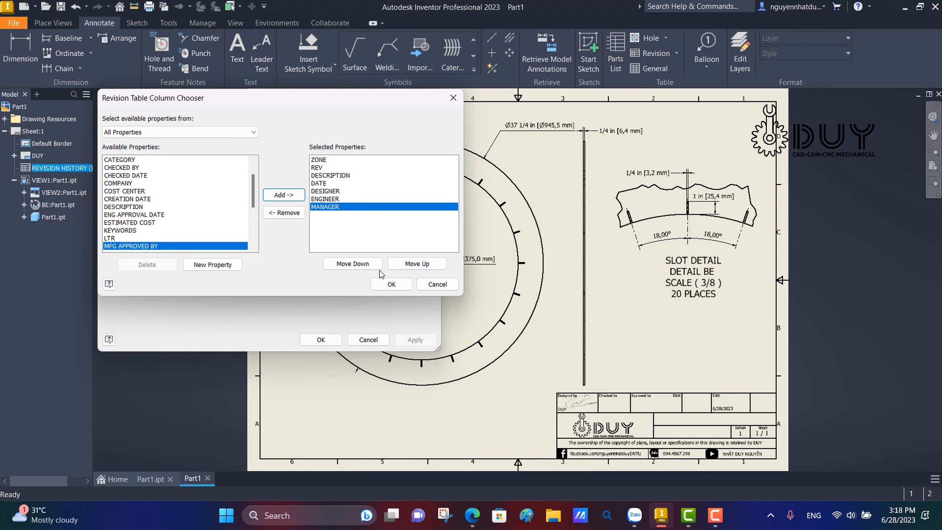
{"action": "left_click", "coordinate": [392, 285]}
- Enter the designer's name in the DESIGNER cell of revision 1, copy it to ENGINEER and MANAGER, and apply the table
{"action": "left_click", "coordinate": [295, 156]}
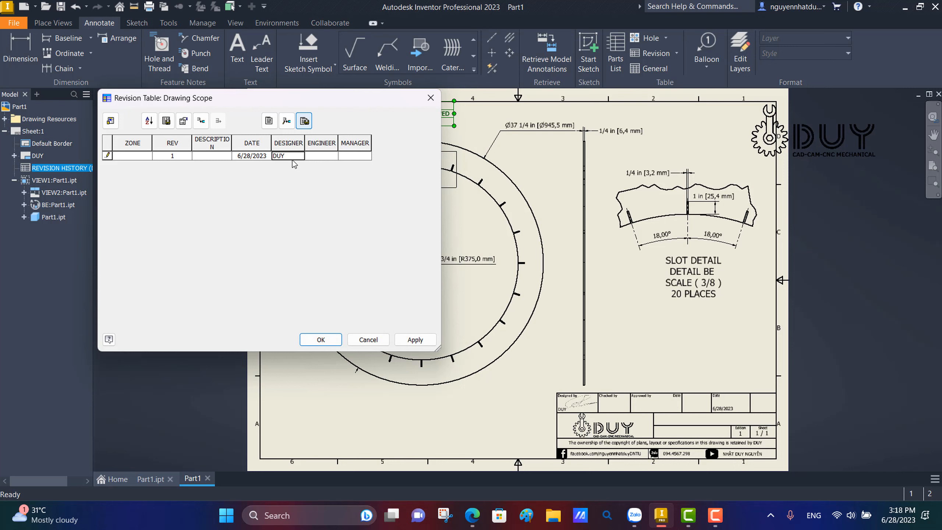
{"action": "left_click_drag", "start_coordinate": [289, 157], "coordinate": [273, 156]}
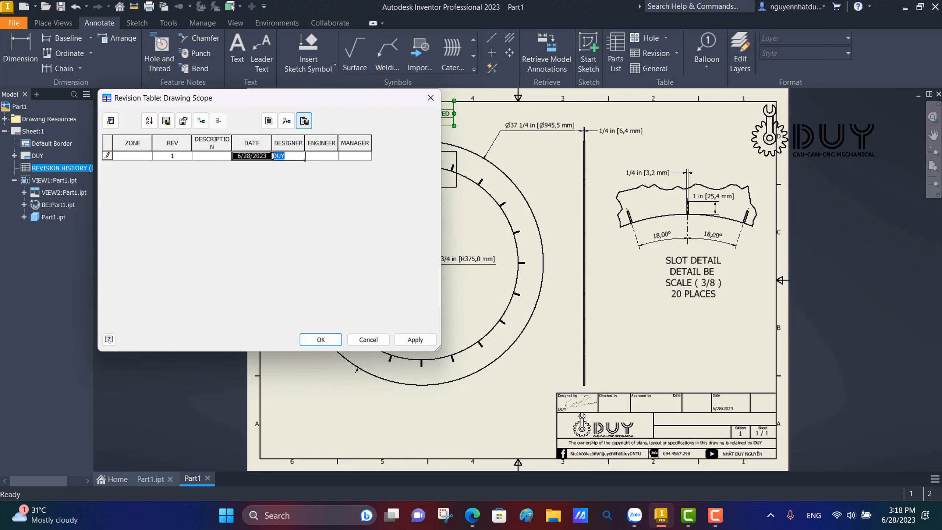
{"action": "left_click", "coordinate": [328, 156]}
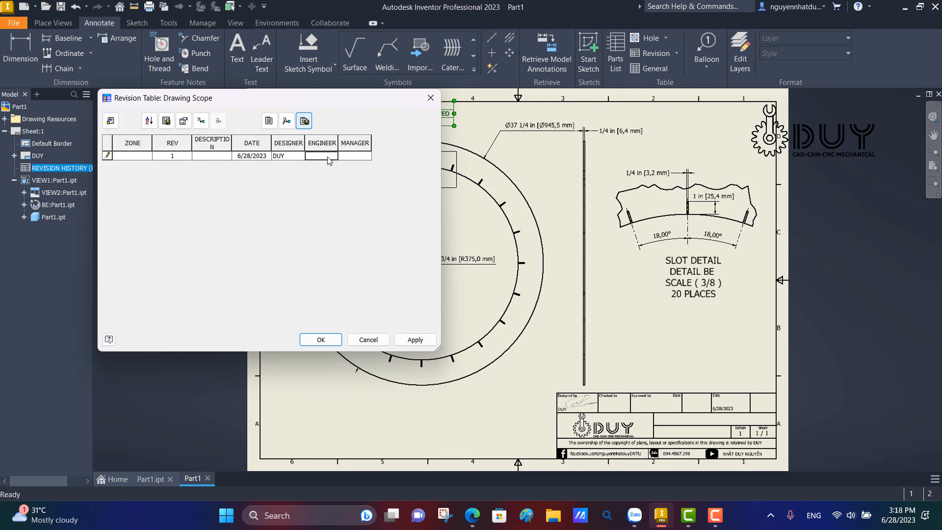
{"action": "key", "text": "ctrl+v"}
{"action": "left_click", "coordinate": [350, 155]}
{"action": "key", "text": "ctrl+v"}
{"action": "left_click", "coordinate": [408, 339]}
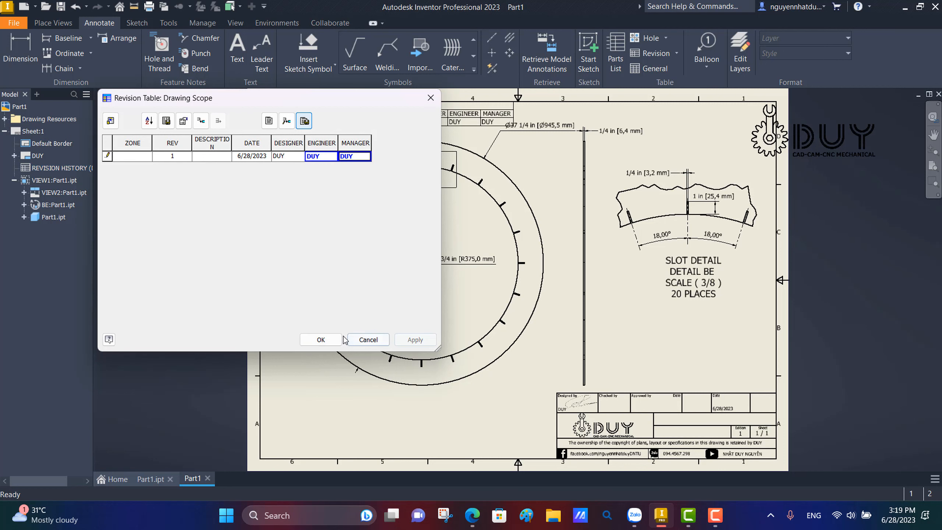
{"action": "left_click", "coordinate": [317, 338]}
- Move the outer diameter dimension on the front view down and clear of the revision table
{"action": "middle_click_drag", "start_coordinate": [508, 188], "coordinate": [457, 226]}
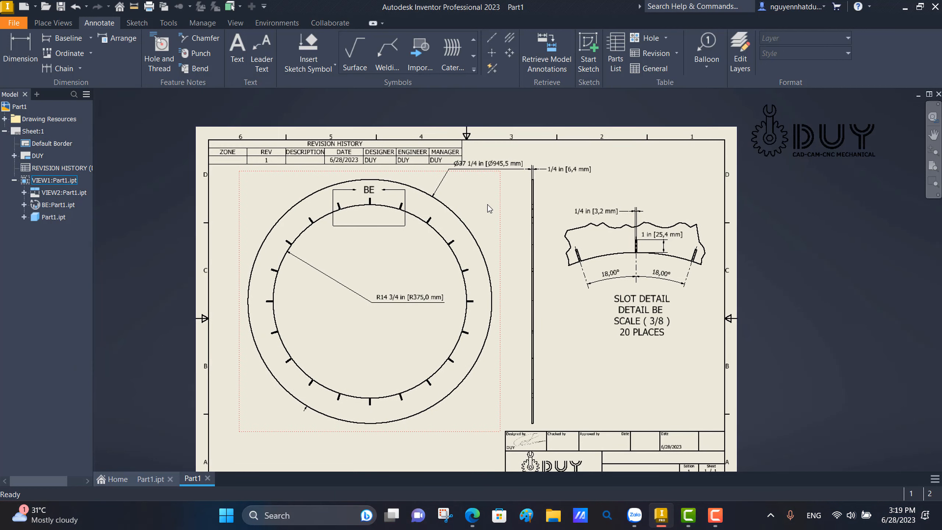
{"action": "left_click_drag", "start_coordinate": [499, 163], "coordinate": [446, 185]}
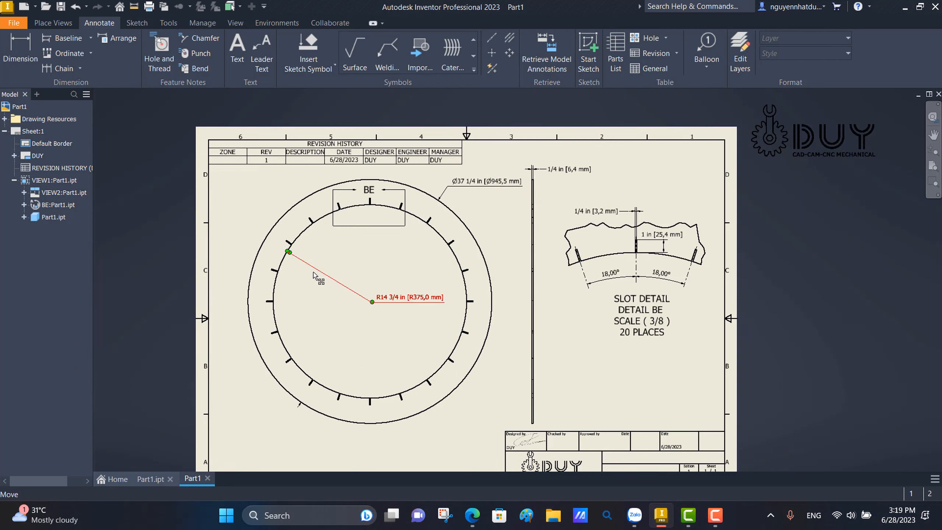
{"action": "middle_click_drag", "start_coordinate": [383, 301], "coordinate": [354, 256]}
{"action": "scroll", "coordinate": [351, 256], "scroll_direction": "up", "scroll_amount": 3}
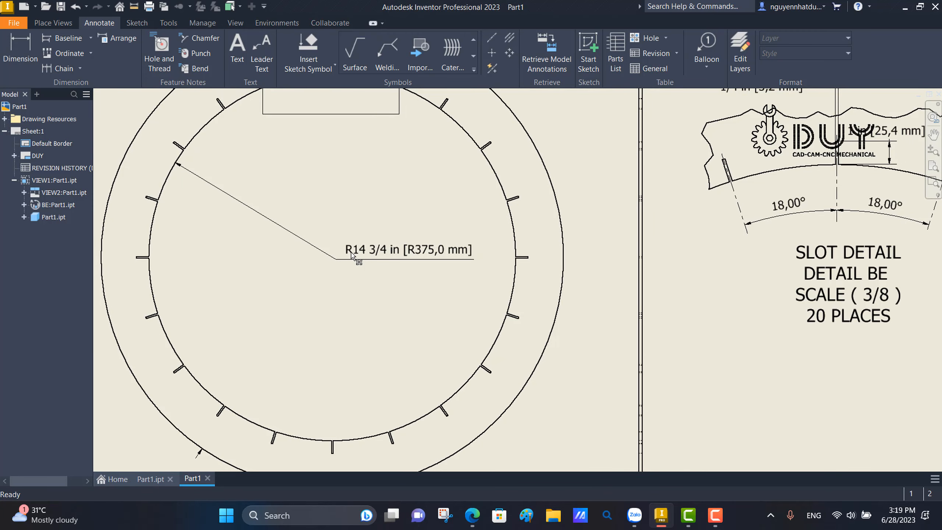
- Delete the radius dimension of the front view's inner circle and dimension the distance between two opposite inner arcs across the ring instead
{"action": "left_click", "coordinate": [258, 216]}
{"action": "key", "text": "Delete"}
{"action": "right_click", "coordinate": [611, 314]}
{"action": "left_click", "coordinate": [567, 328]}
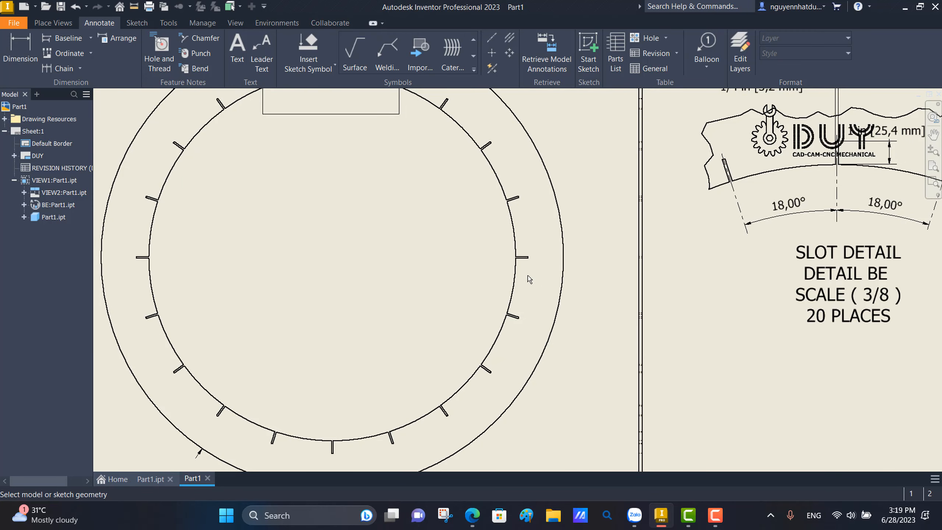
{"action": "left_click", "coordinate": [463, 388]}
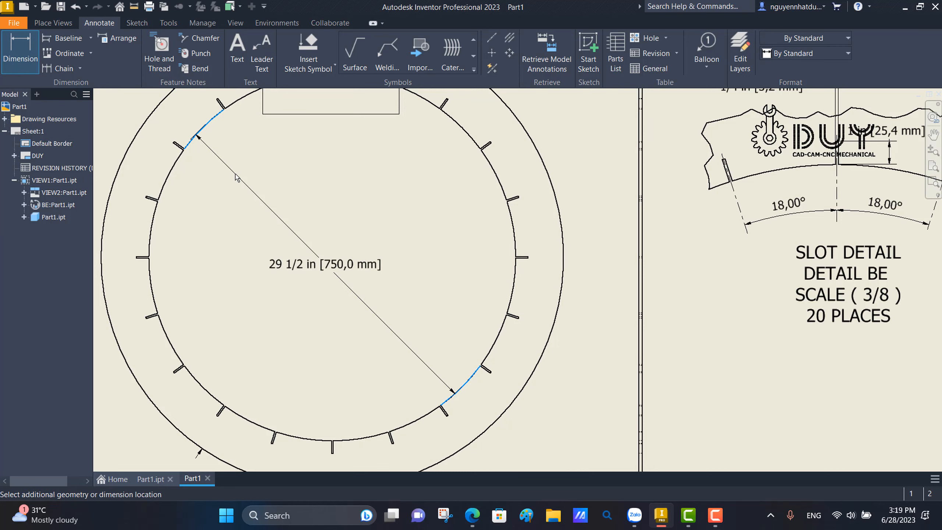
{"action": "left_click", "coordinate": [301, 163]}
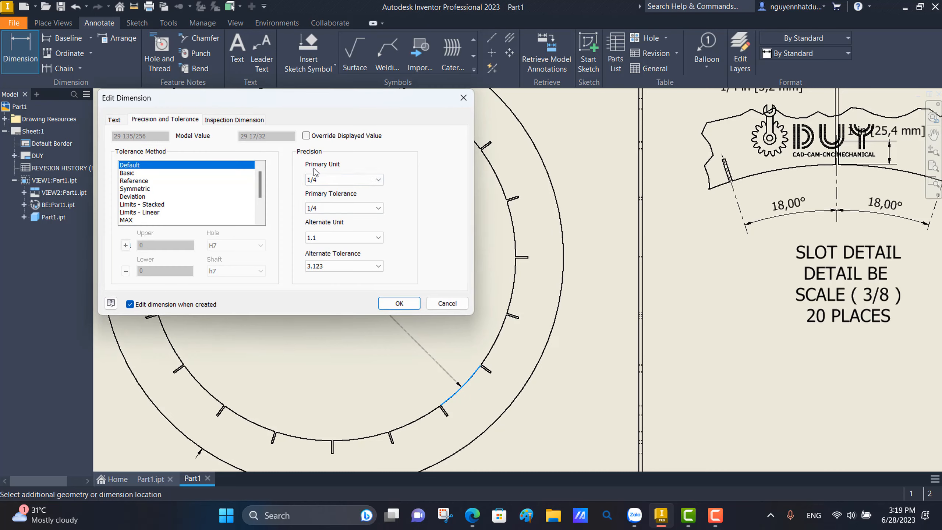
{"action": "left_click", "coordinate": [397, 304]}
{"action": "key", "text": "Escape"}
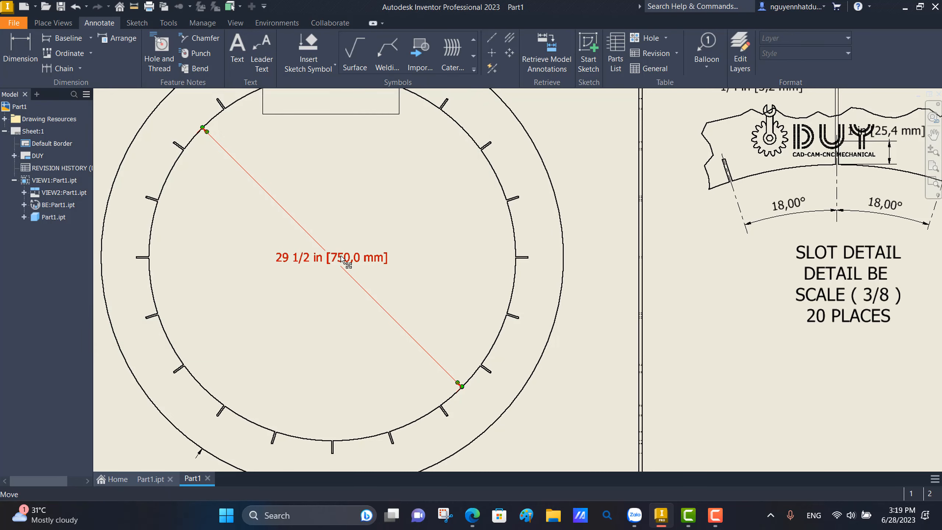
- Add a diameter symbol before the inner ring dimension's value and the text "RING I.D." on a line below it
{"action": "double_click", "coordinate": [342, 259]}
{"action": "left_click", "coordinate": [114, 119]}
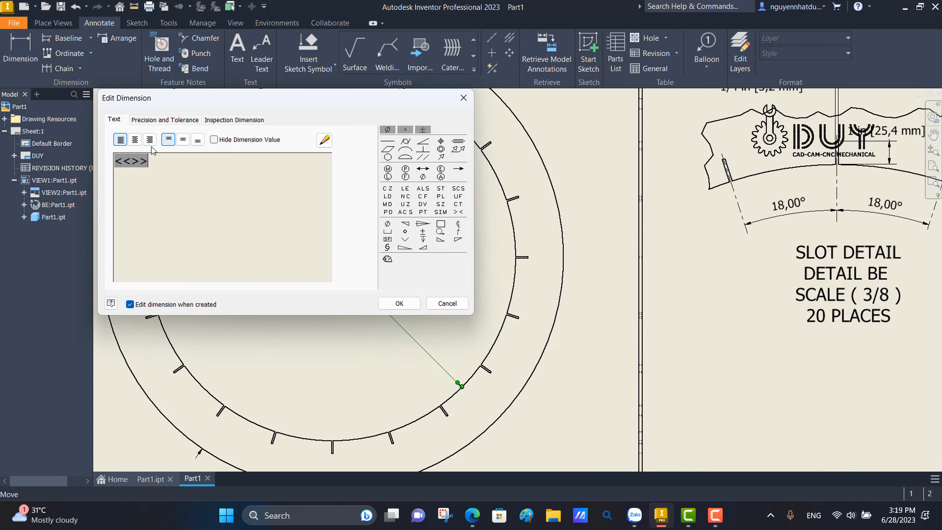
{"action": "left_click", "coordinate": [387, 223]}
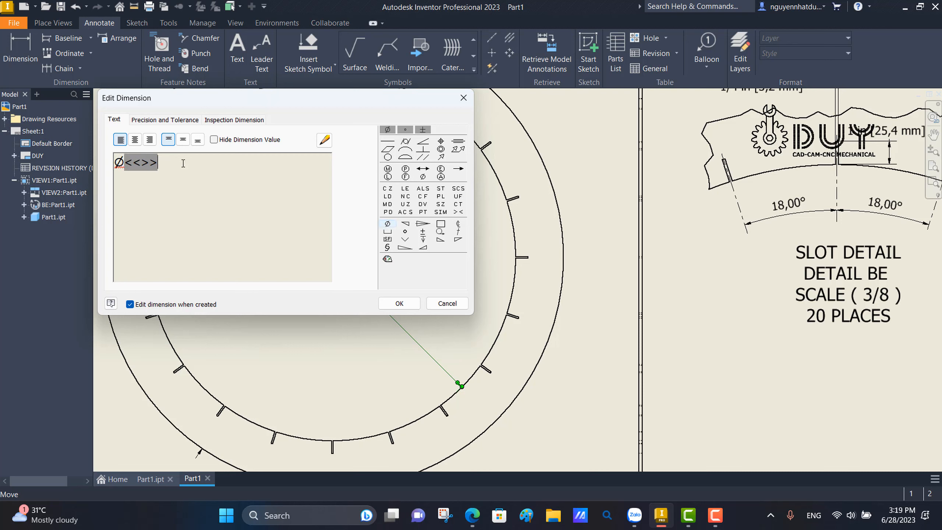
{"action": "left_click", "coordinate": [399, 303]}
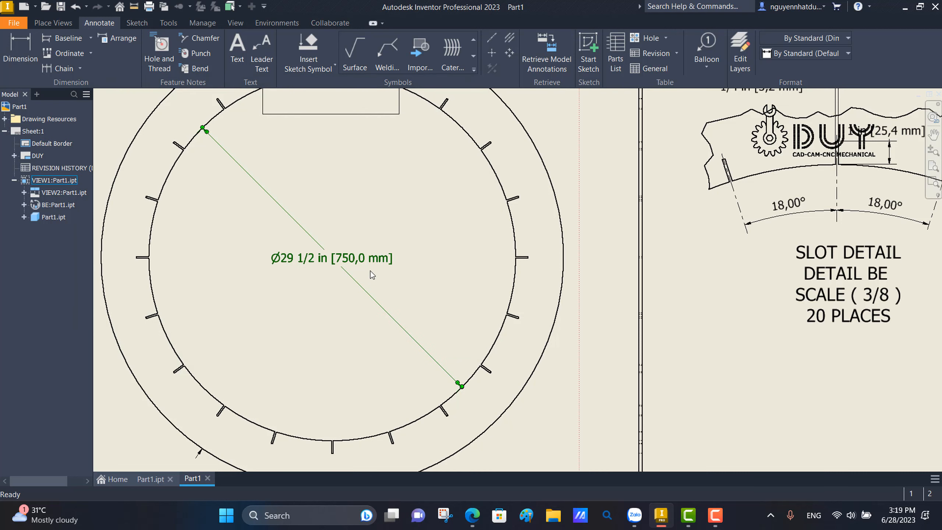
{"action": "double_click", "coordinate": [377, 259]}
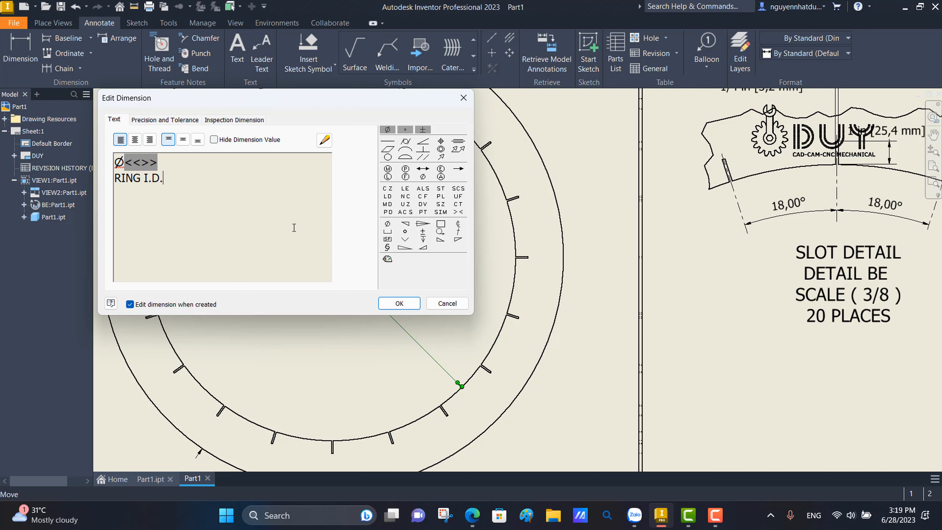
{"action": "left_click", "coordinate": [399, 303]}
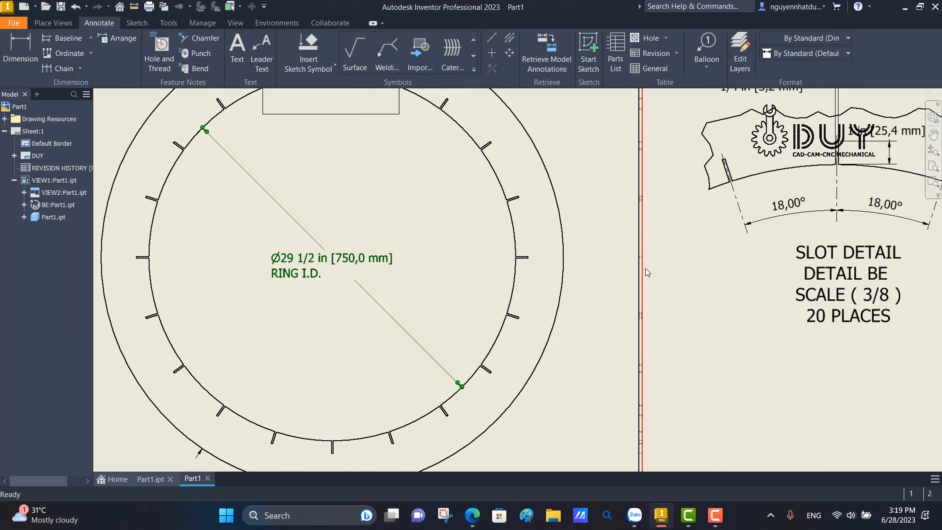
- Save the drawing as Part1.dwg and open its print settings
{"action": "middle_click", "coordinate": [579, 266]}
{"action": "middle_click", "coordinate": [578, 266]}
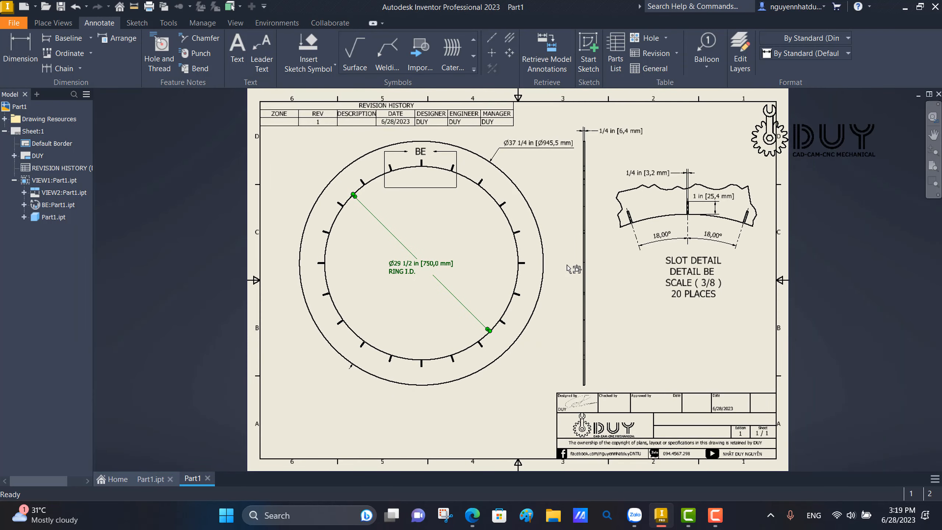
{"action": "key", "text": "ctrl+s"}
{"action": "left_click", "coordinate": [718, 438]}
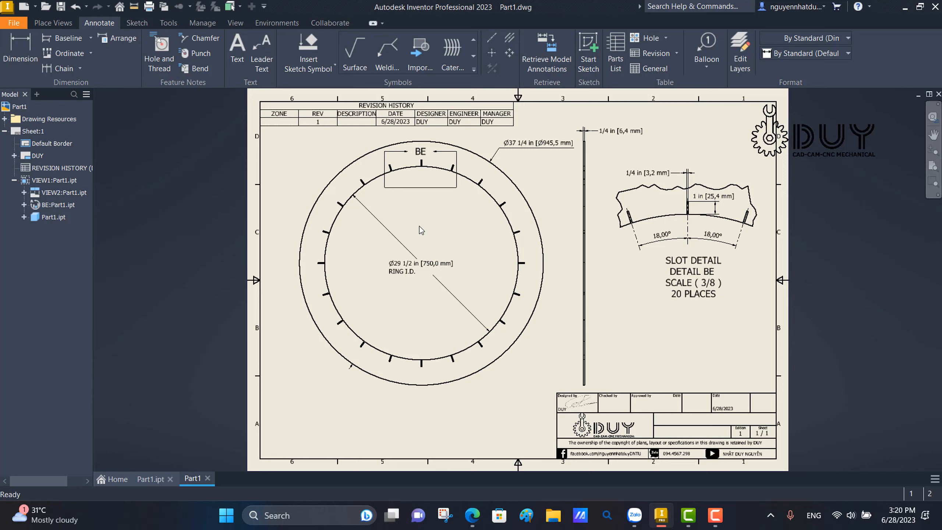
{"action": "key", "text": "ctrl+p"}
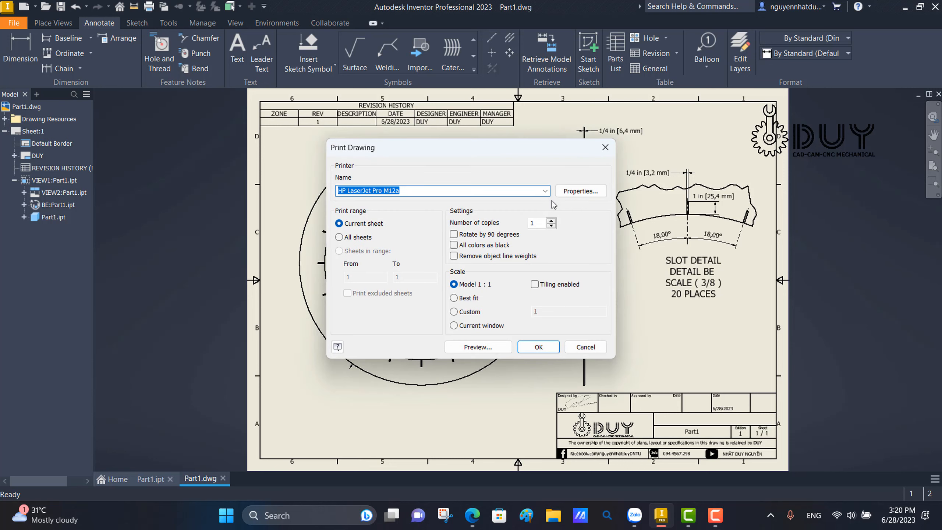
{"action": "left_click", "coordinate": [687, 378]}
{"action": "left_click", "coordinate": [687, 377]}
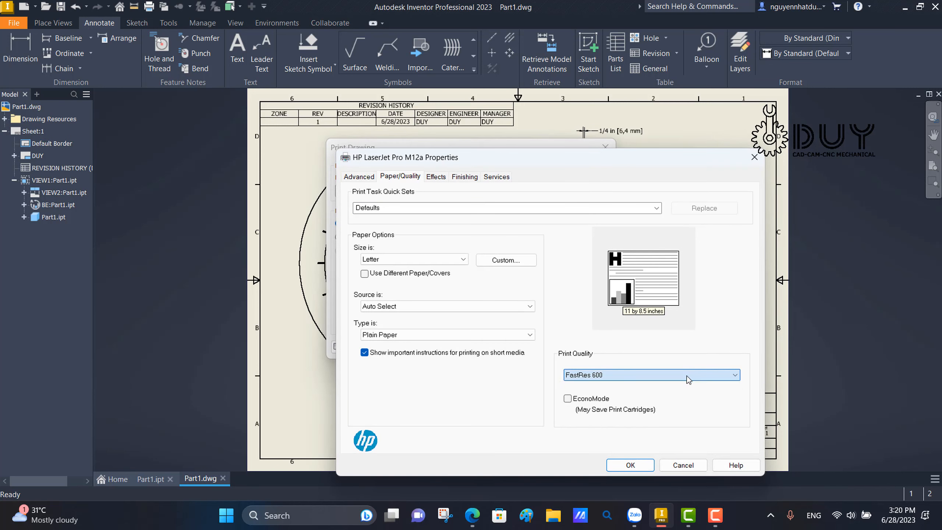
{"action": "left_click", "coordinate": [463, 259]}
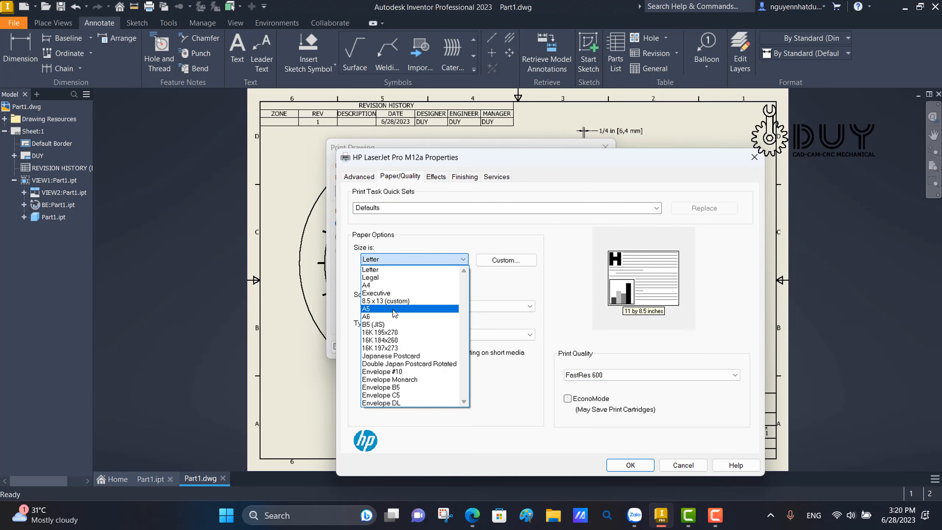
{"action": "left_click", "coordinate": [500, 211]}
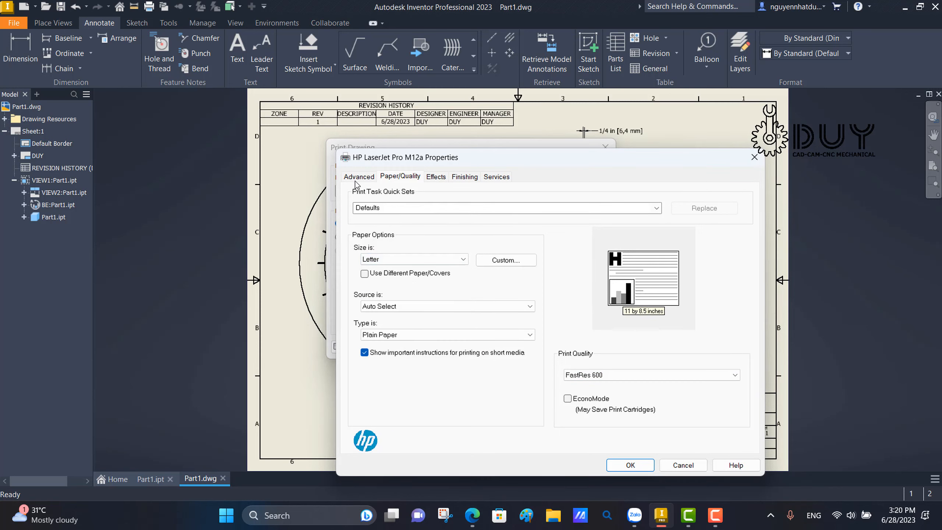
{"action": "left_click", "coordinate": [358, 177]}
{"action": "left_click", "coordinate": [754, 157]}
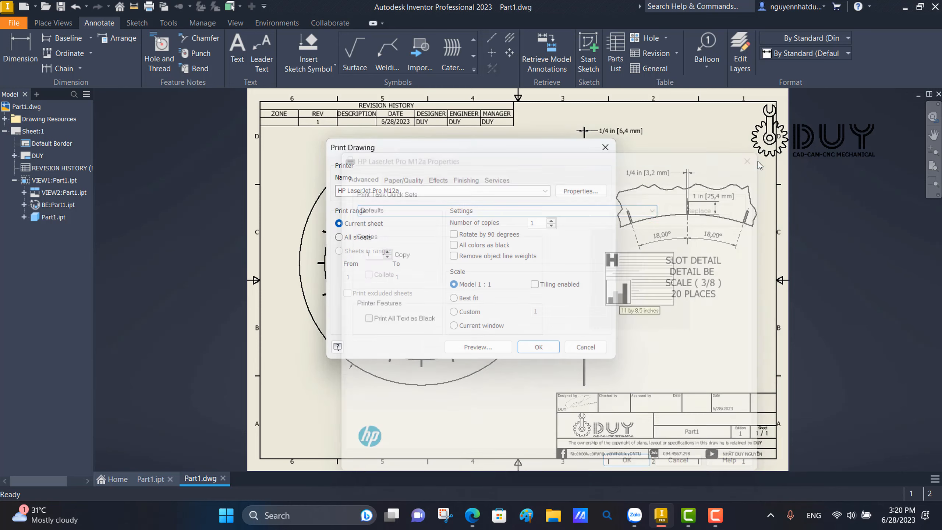
- Choose Nitro PDF Creator as the printer and adjust the page settings in its properties
{"action": "left_click", "coordinate": [545, 191]}
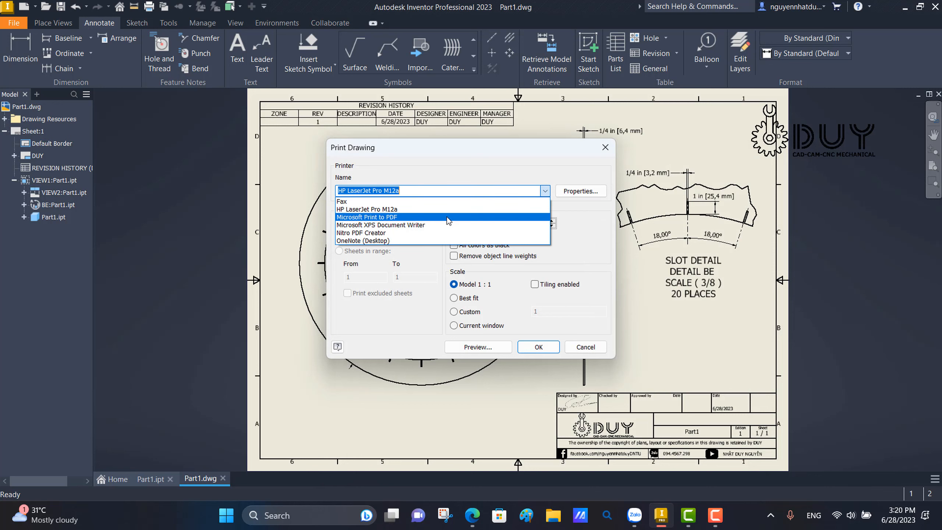
{"action": "left_click", "coordinate": [447, 232]}
{"action": "left_click", "coordinate": [570, 191]}
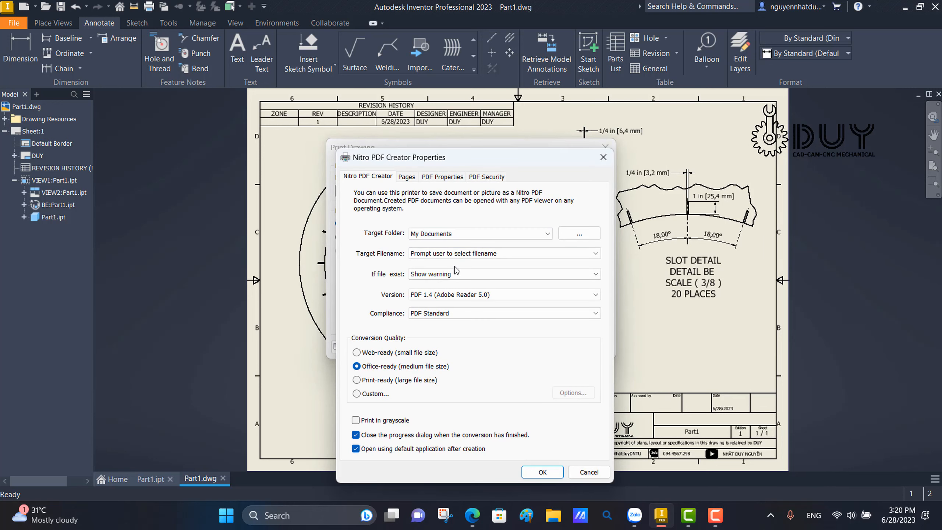
{"action": "left_click", "coordinate": [407, 177]}
{"action": "left_click", "coordinate": [408, 262]}
{"action": "left_click", "coordinate": [400, 372]}
{"action": "left_click", "coordinate": [542, 472]}
- Preview the drawing sheet and print it to PDF
{"action": "left_click", "coordinate": [486, 344]}
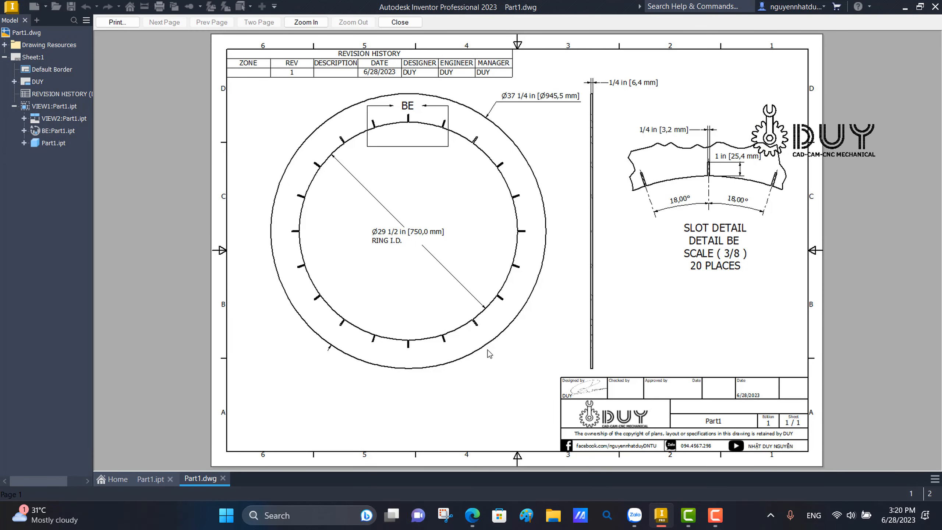
{"action": "left_click", "coordinate": [118, 22]}
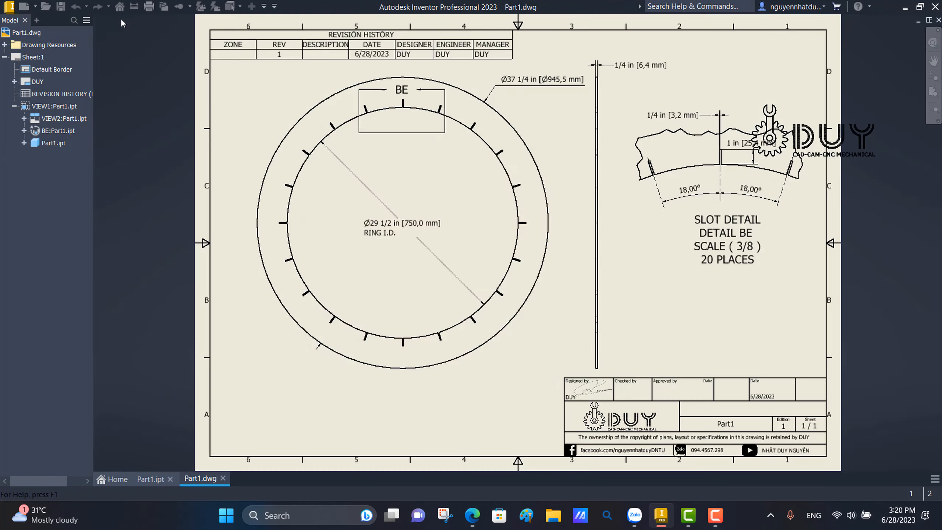
{"action": "left_click", "coordinate": [537, 345]}
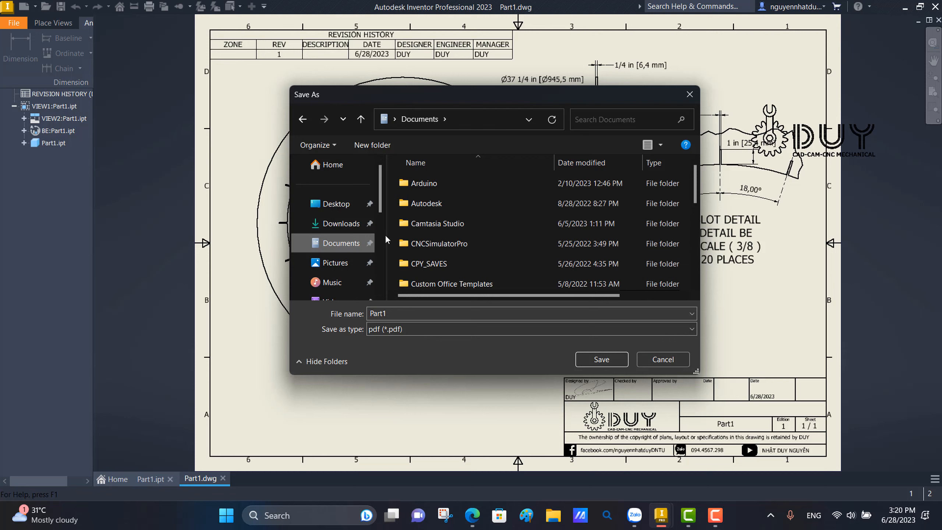
{"action": "double_click", "coordinate": [431, 206]}
{"action": "left_click", "coordinate": [341, 243]}
{"action": "scroll", "coordinate": [347, 265], "scroll_direction": "down", "scroll_amount": 6}
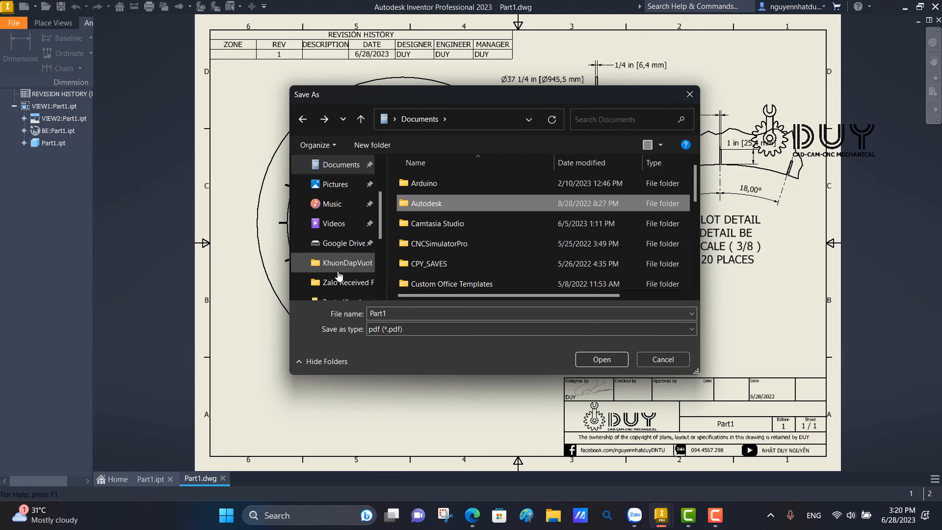
{"action": "left_click", "coordinate": [343, 264]}
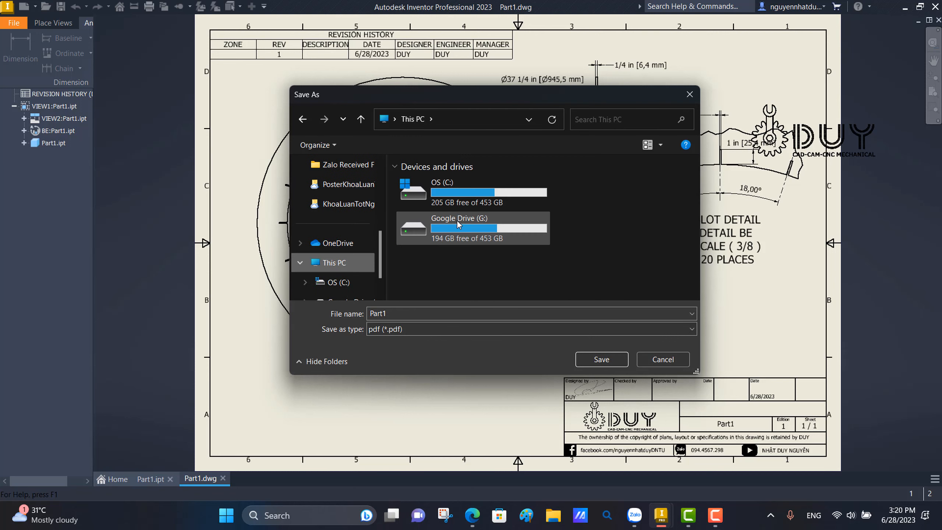
{"action": "scroll", "coordinate": [339, 238], "scroll_direction": "down", "scroll_amount": 2}
{"action": "scroll", "coordinate": [339, 237], "scroll_direction": "up", "scroll_amount": 4}
{"action": "scroll", "coordinate": [338, 241], "scroll_direction": "up", "scroll_amount": 5}
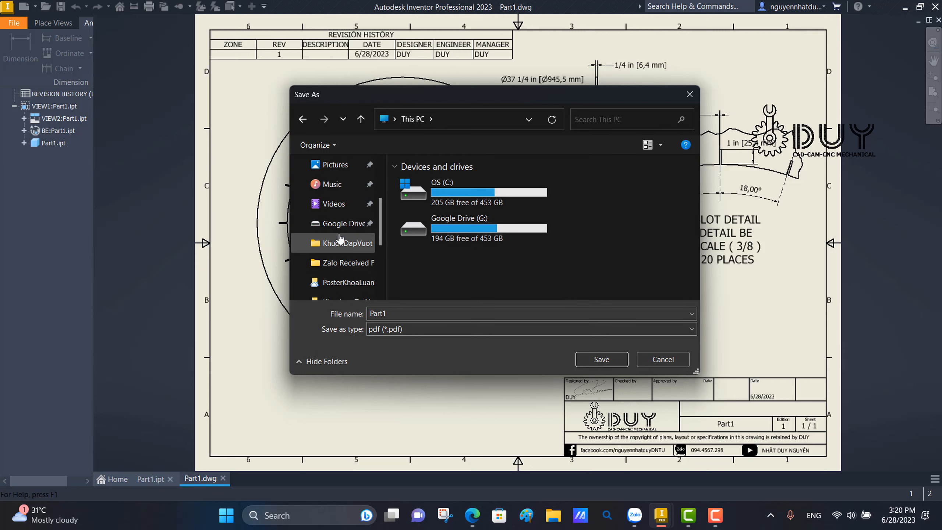
- Save the PDF as Part1 in the Documents > Inventor > Demo folder and view its whole page in Nitro PDF Pro
{"action": "left_click", "coordinate": [328, 252]}
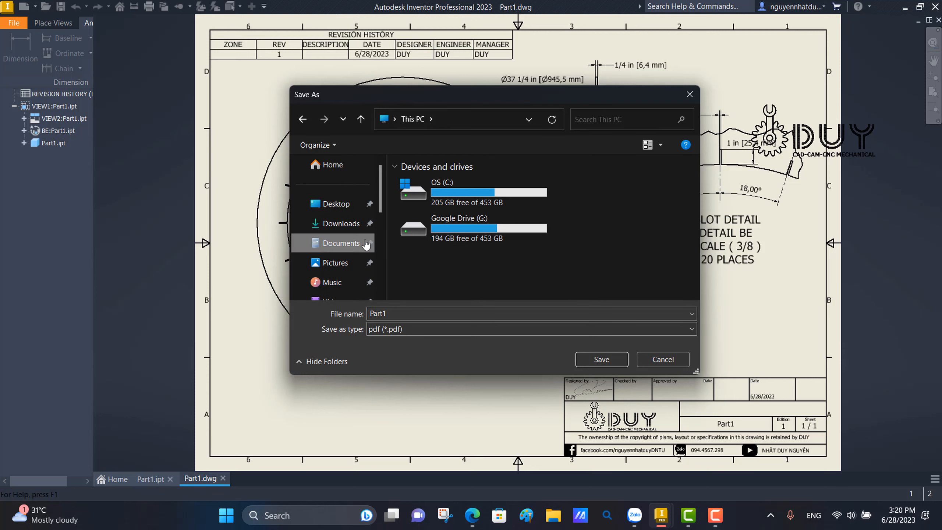
{"action": "scroll", "coordinate": [432, 245], "scroll_direction": "down", "scroll_amount": 2}
{"action": "double_click", "coordinate": [434, 261]}
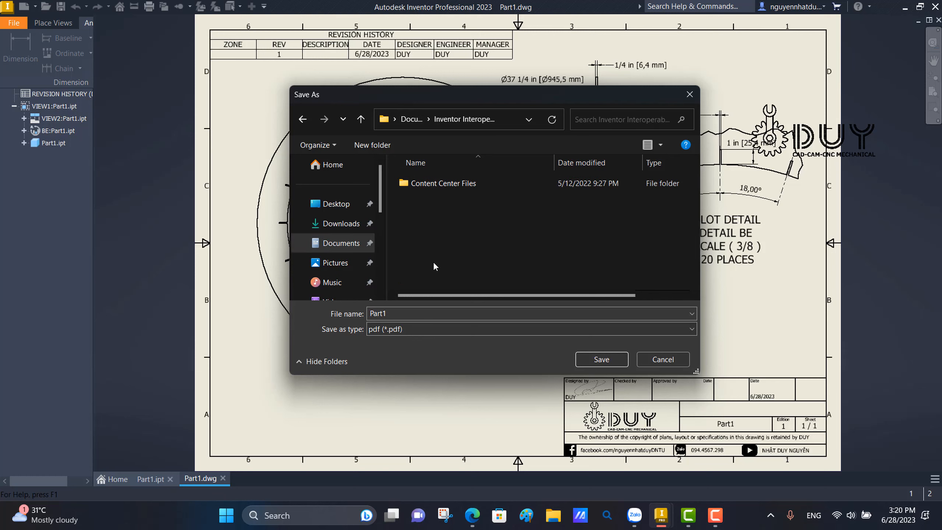
{"action": "key", "text": "alt+Left"}
{"action": "double_click", "coordinate": [433, 262]}
{"action": "scroll", "coordinate": [434, 266], "scroll_direction": "down", "scroll_amount": 1}
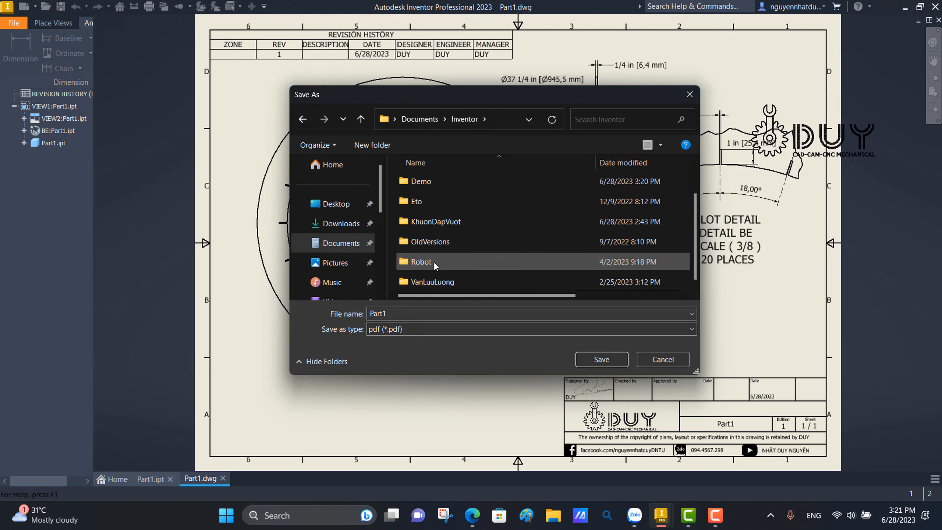
{"action": "scroll", "coordinate": [441, 241], "scroll_direction": "up", "scroll_amount": 1}
{"action": "double_click", "coordinate": [448, 222]}
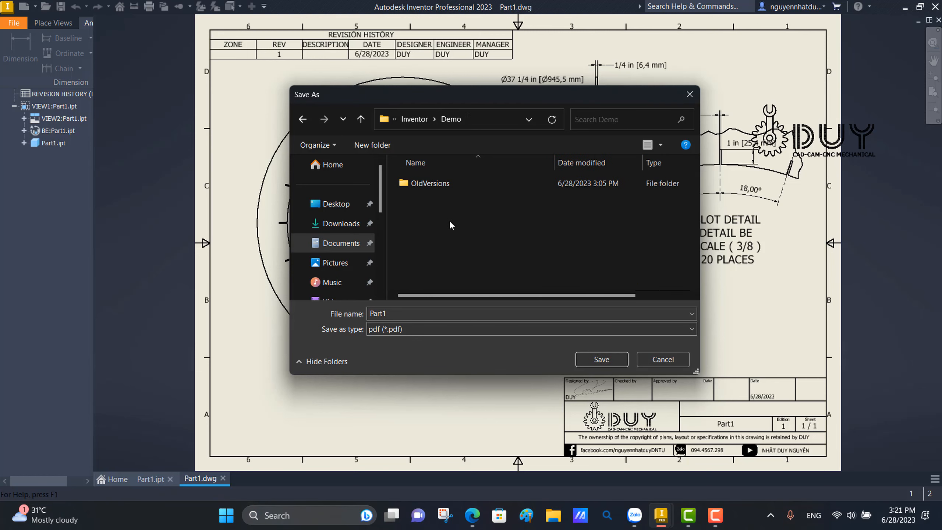
{"action": "left_click", "coordinate": [598, 358]}
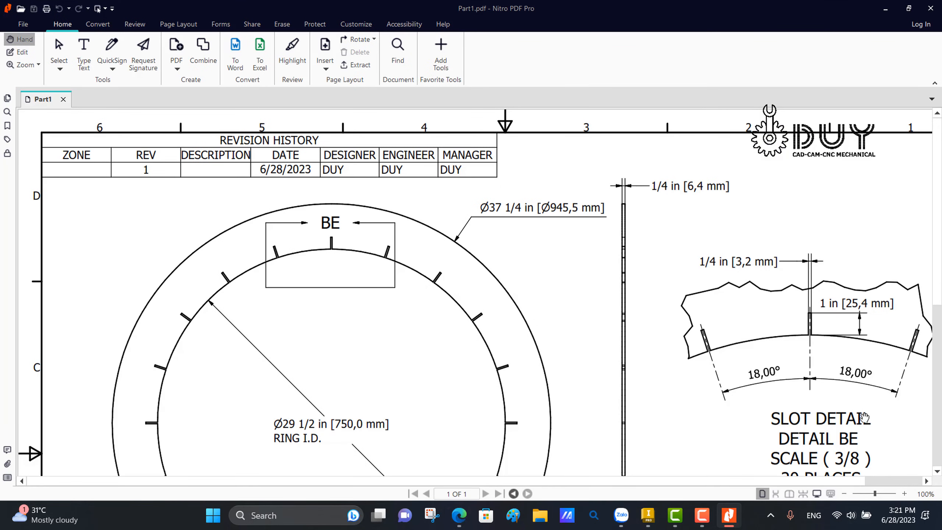
{"action": "left_click", "coordinate": [864, 493]}
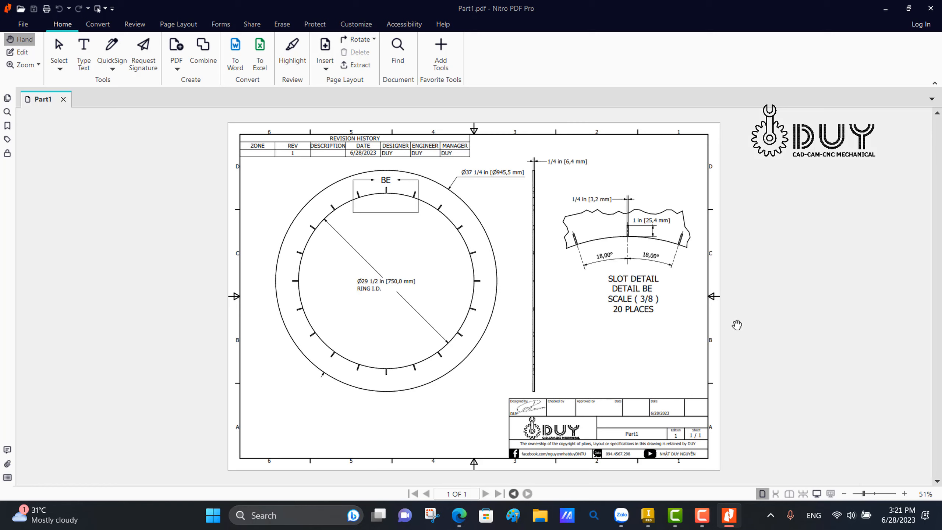